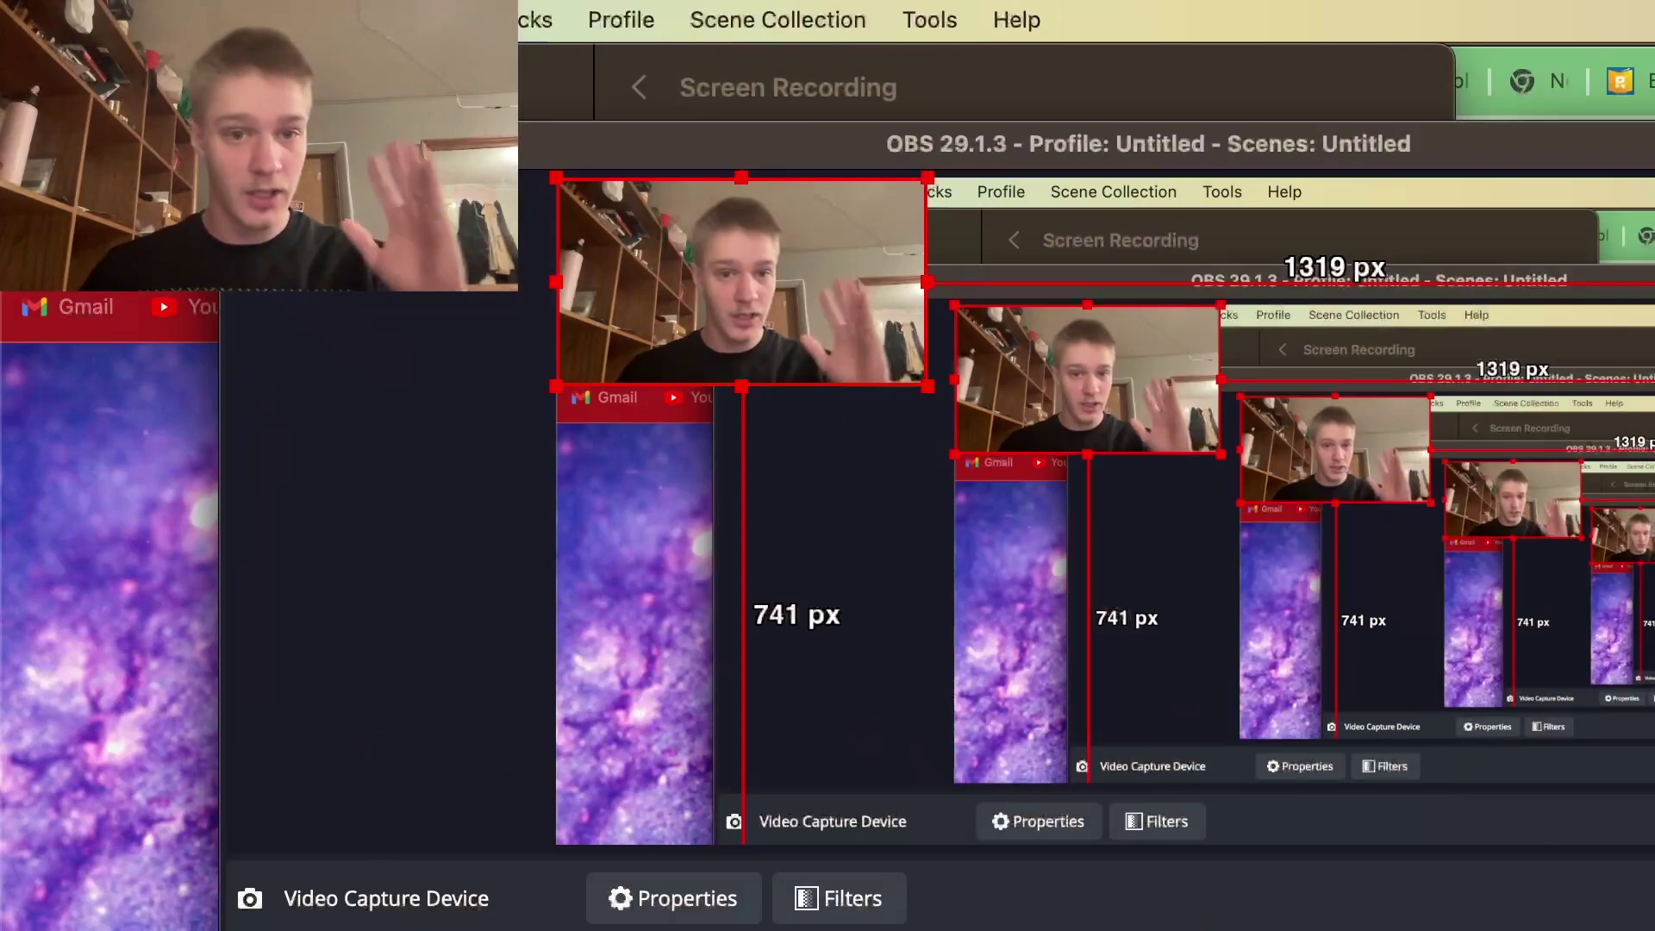
Switch to the browser and examine the Lethal Company scavenger model on its Sketchfab page.
key("super+Tab")
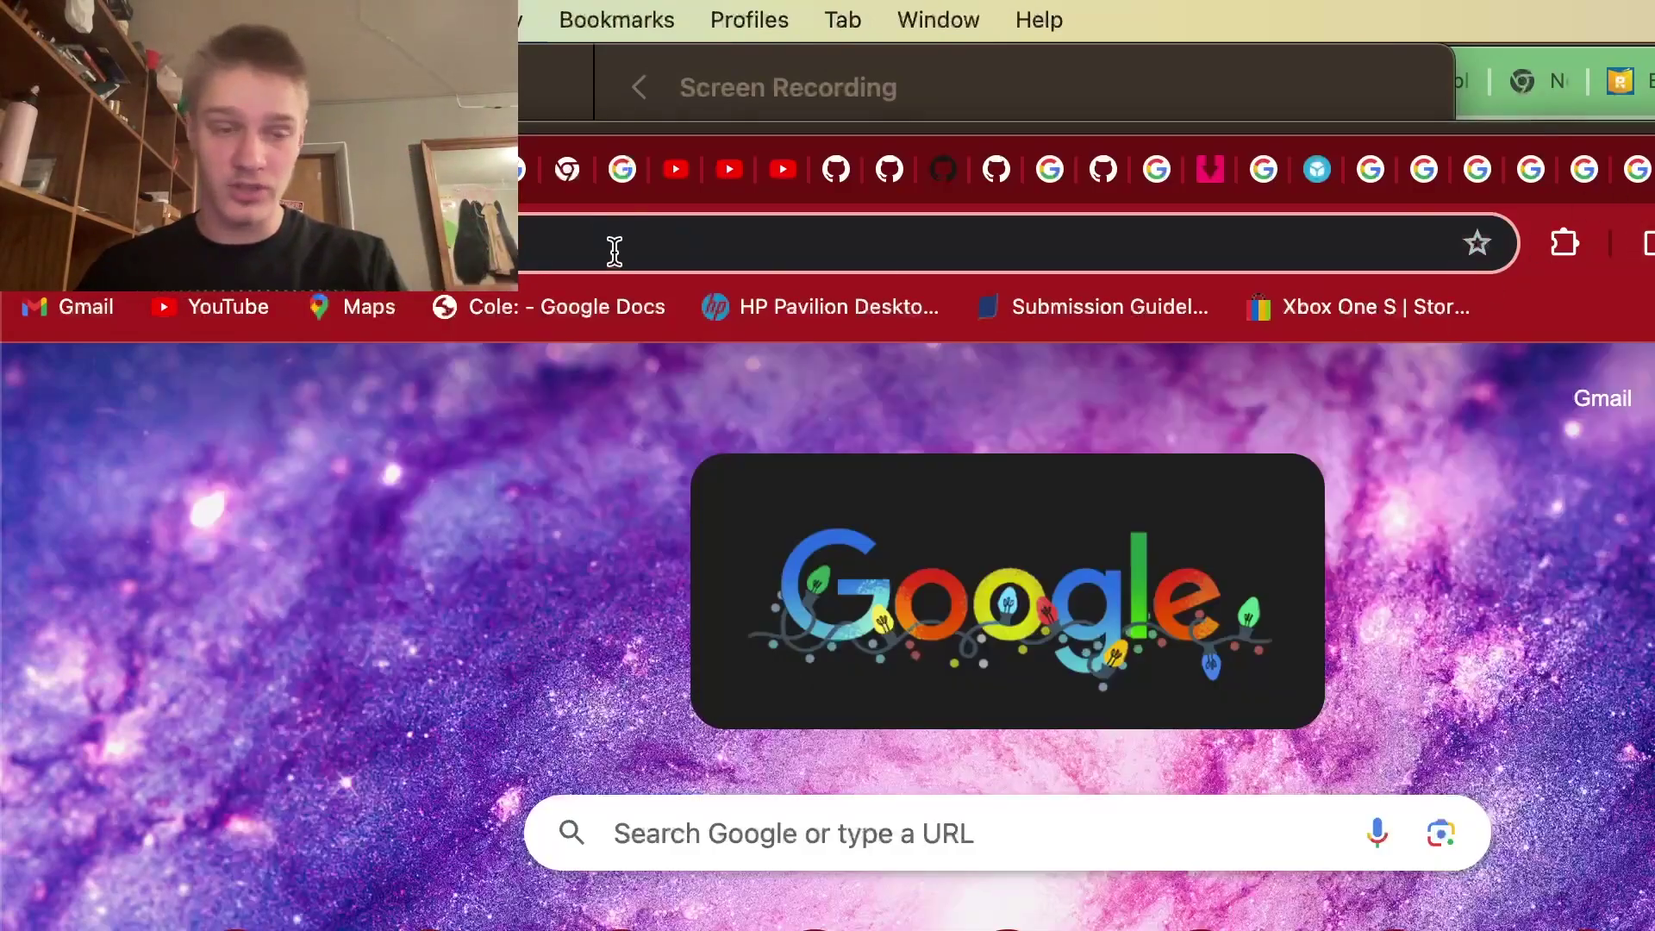
left_click(1316, 170)
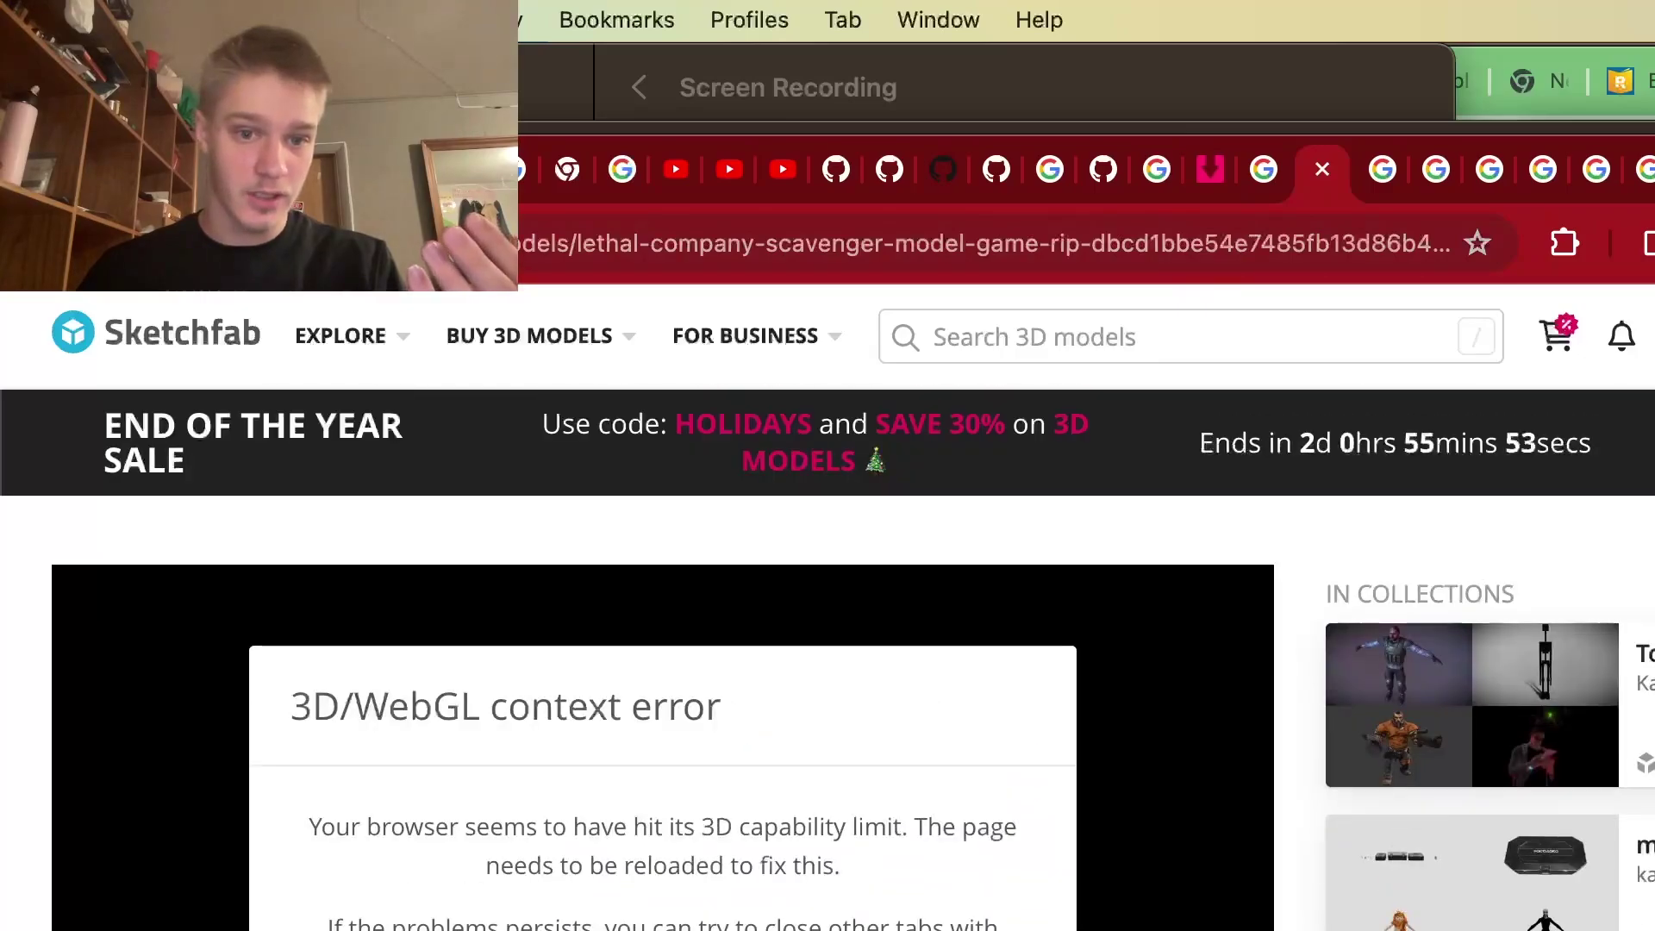
scroll(827, 603, "down", 2)
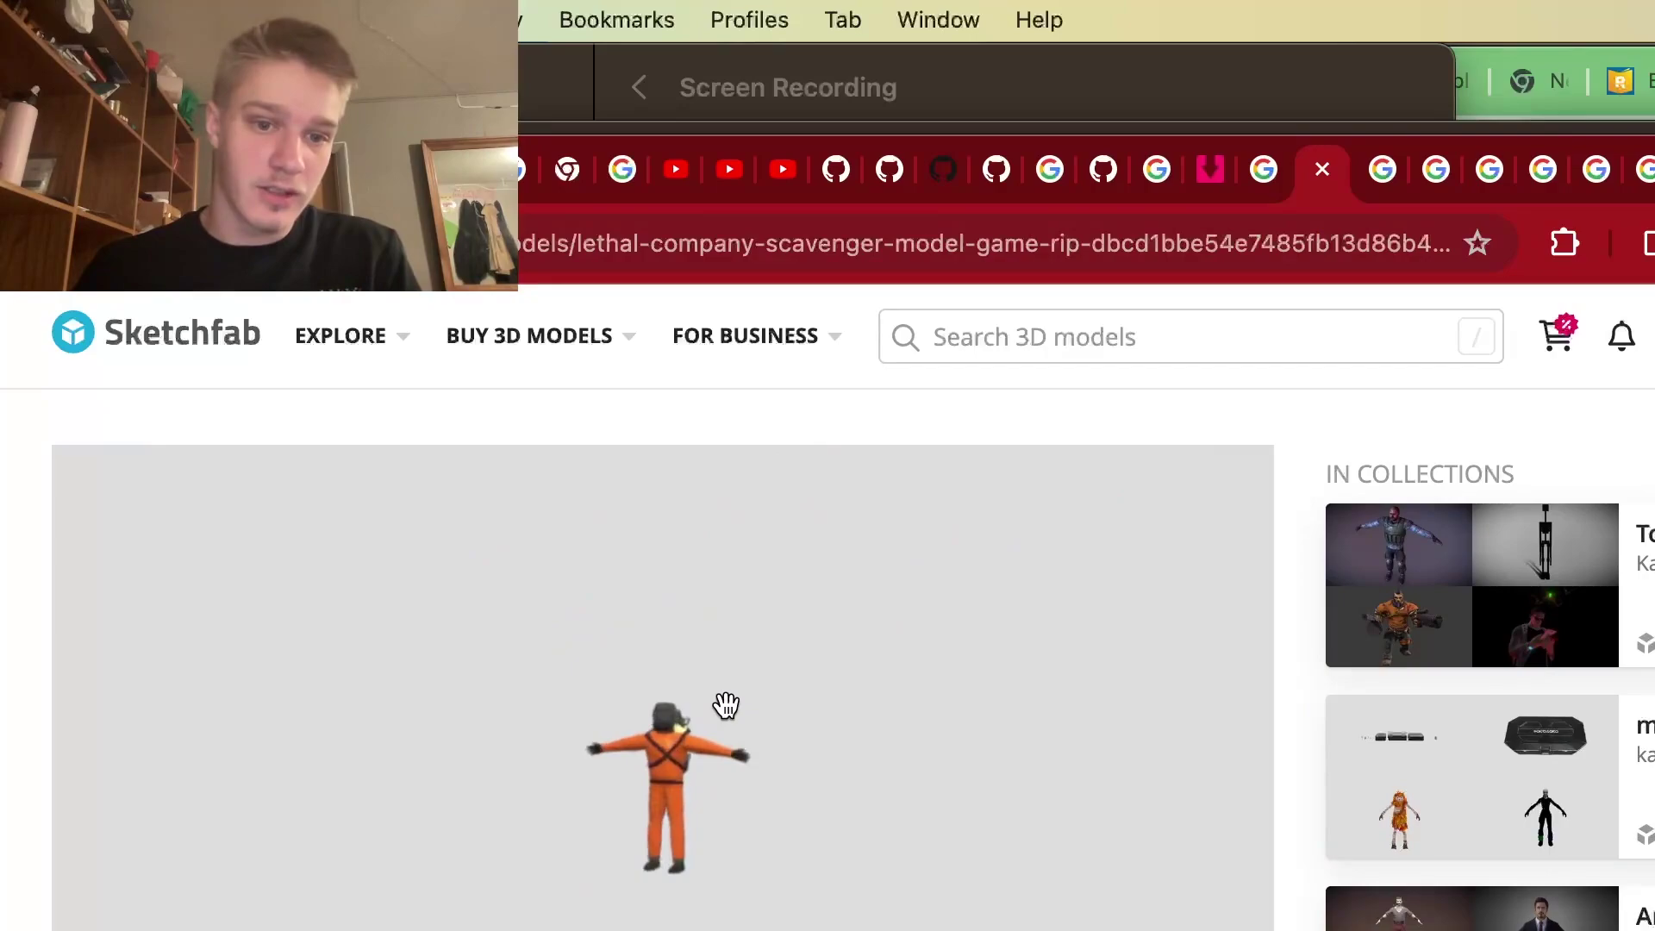
scroll(725, 705, "up", 5)
left_click_drag(710, 658, 750, 684)
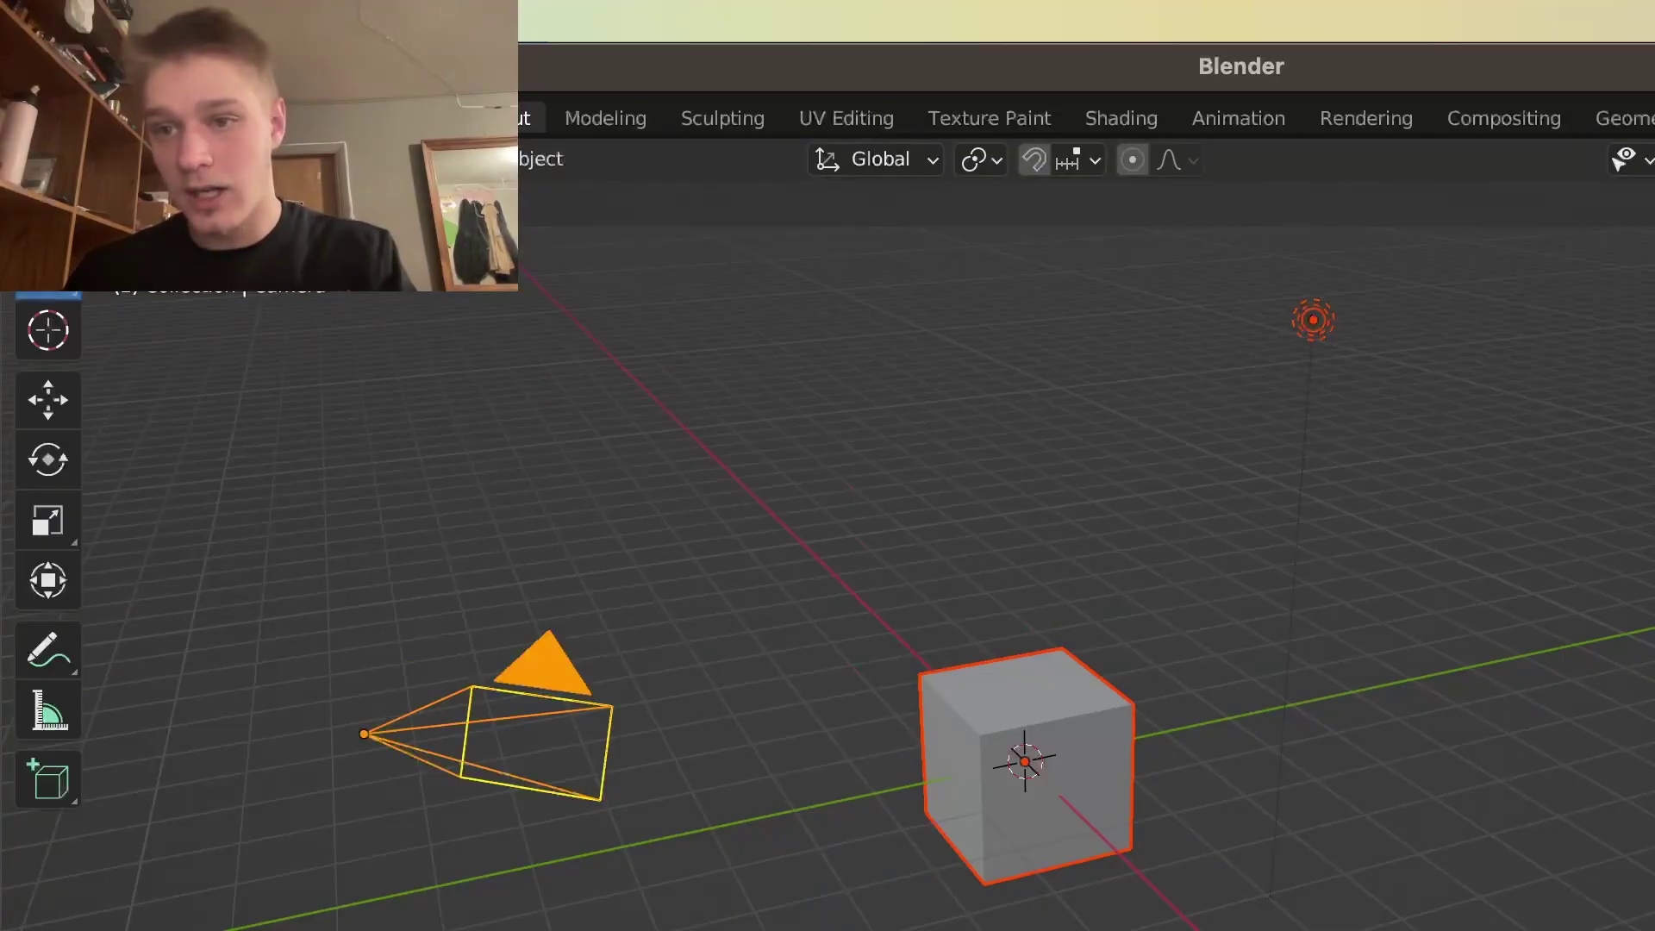
In Blender, delete all default scene objects and import Scavenger.fbx from the source folder of the downloaded scavenger model.
key("Delete")
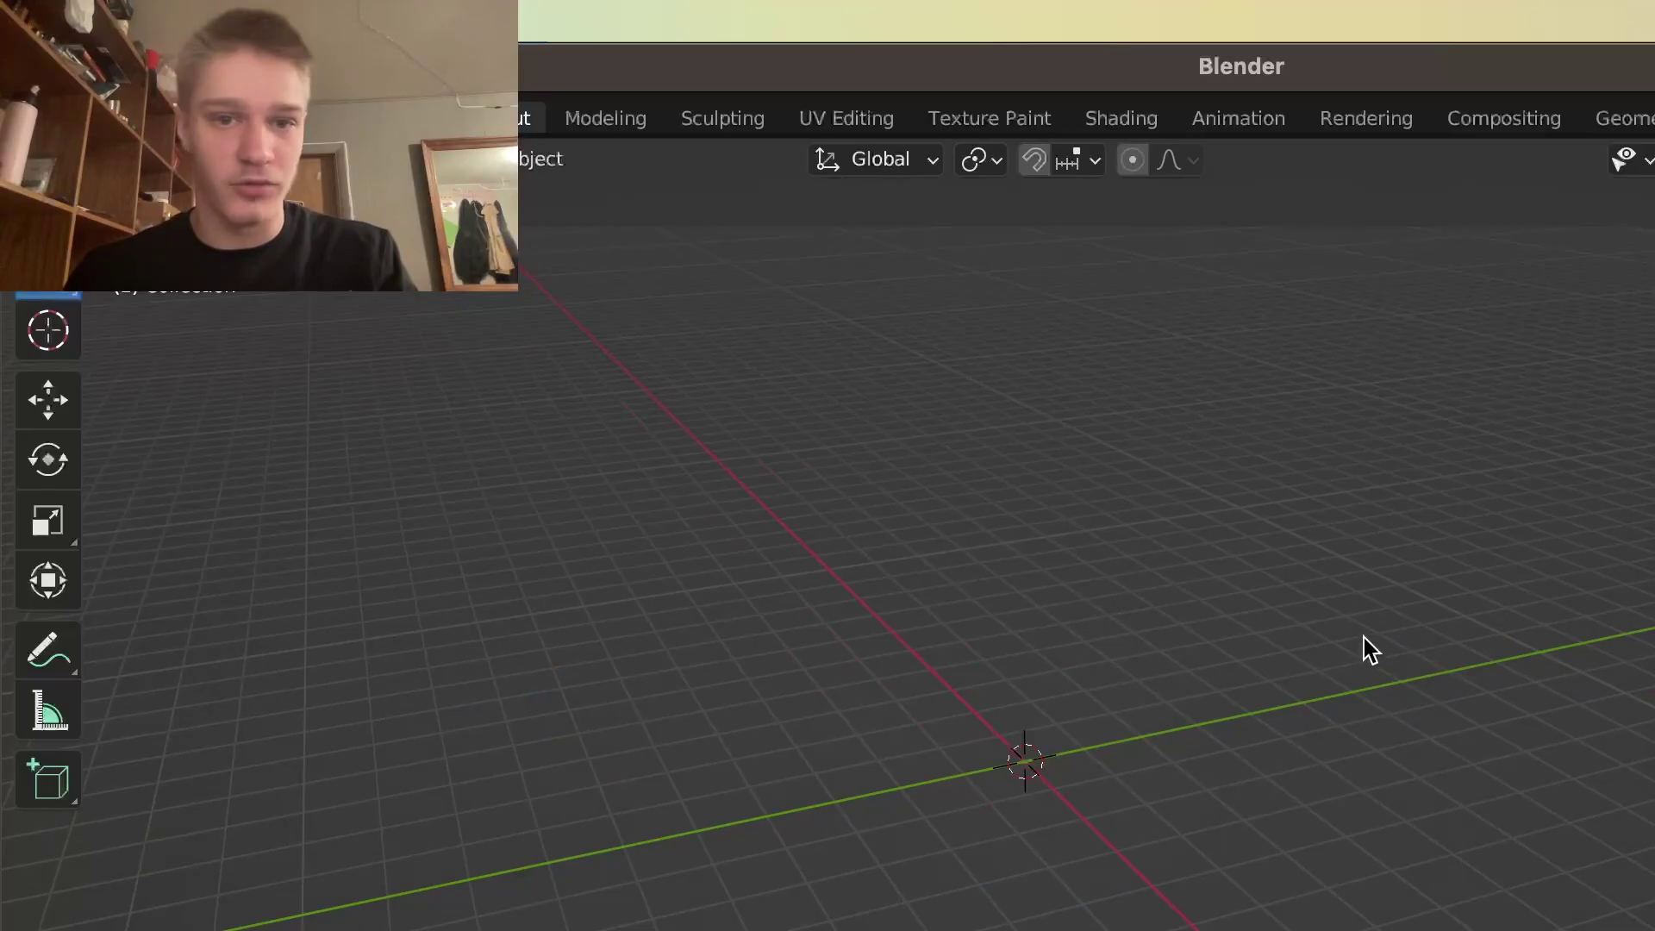
left_click(77, 118)
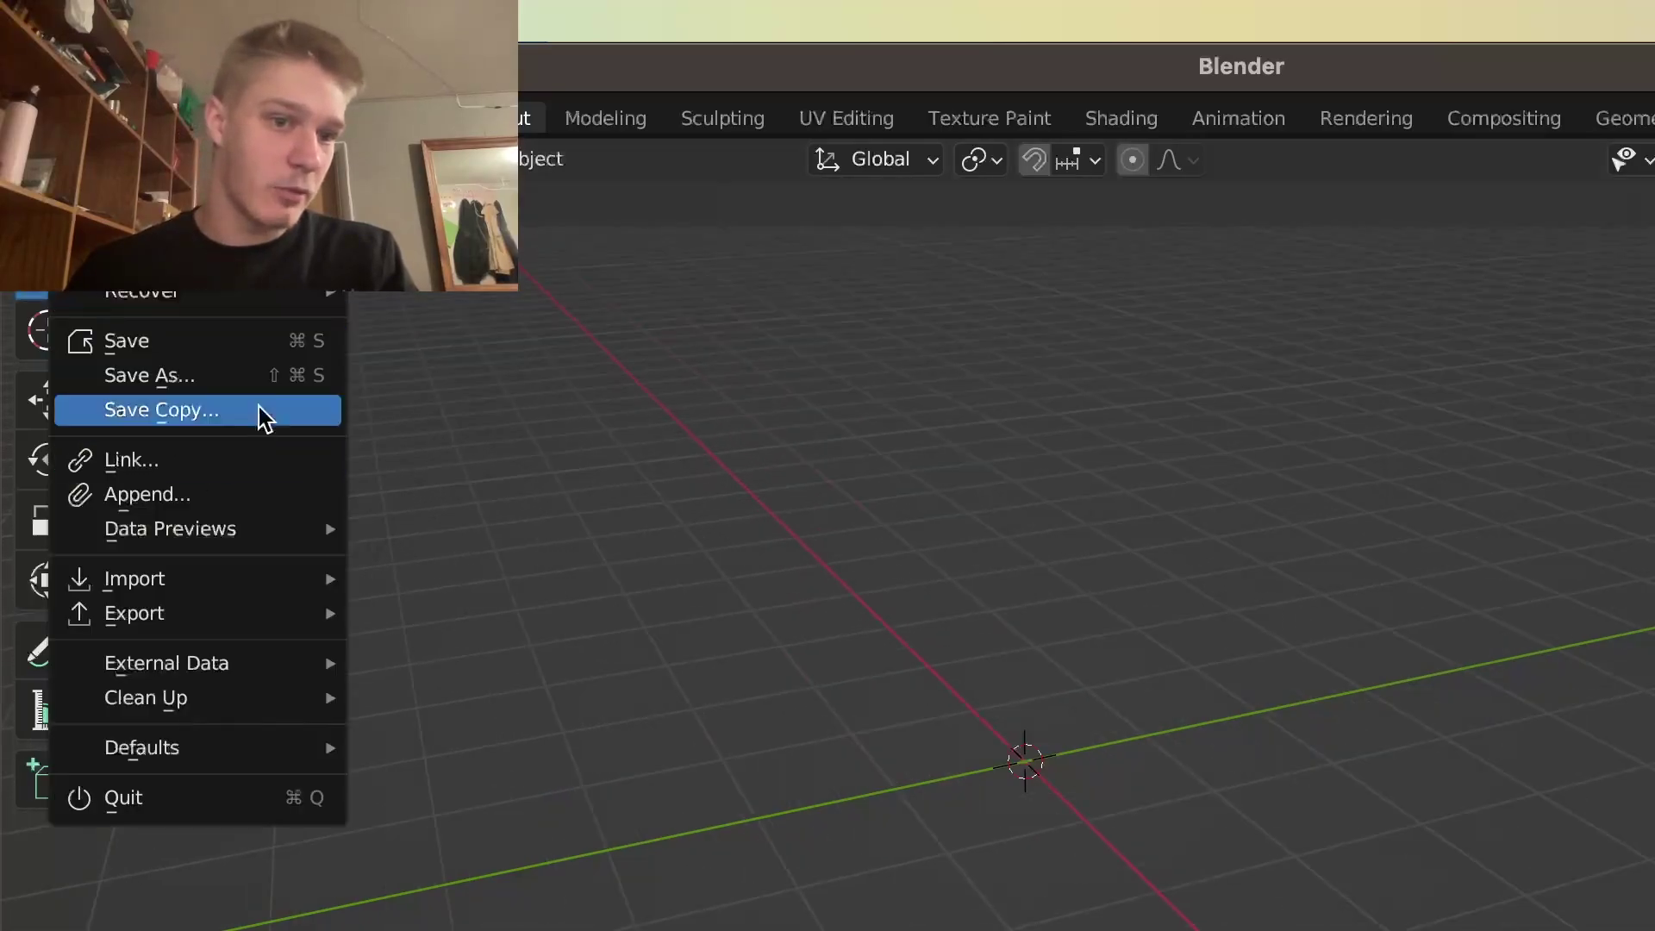
mouse_move(184, 580)
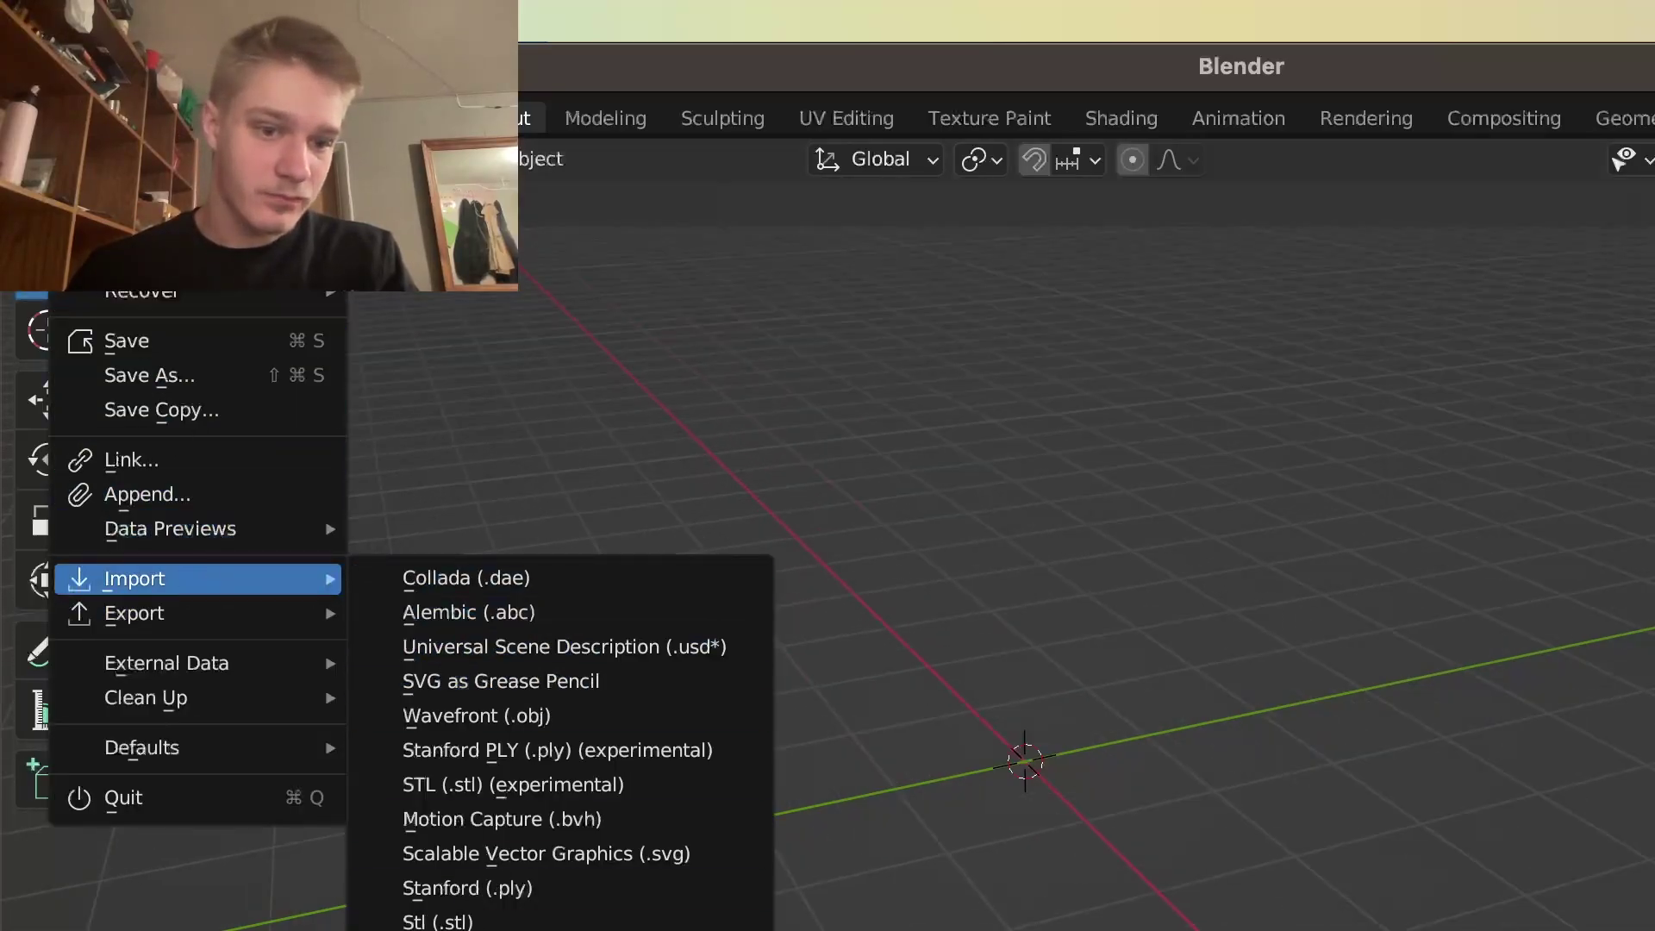
left_click(483, 930)
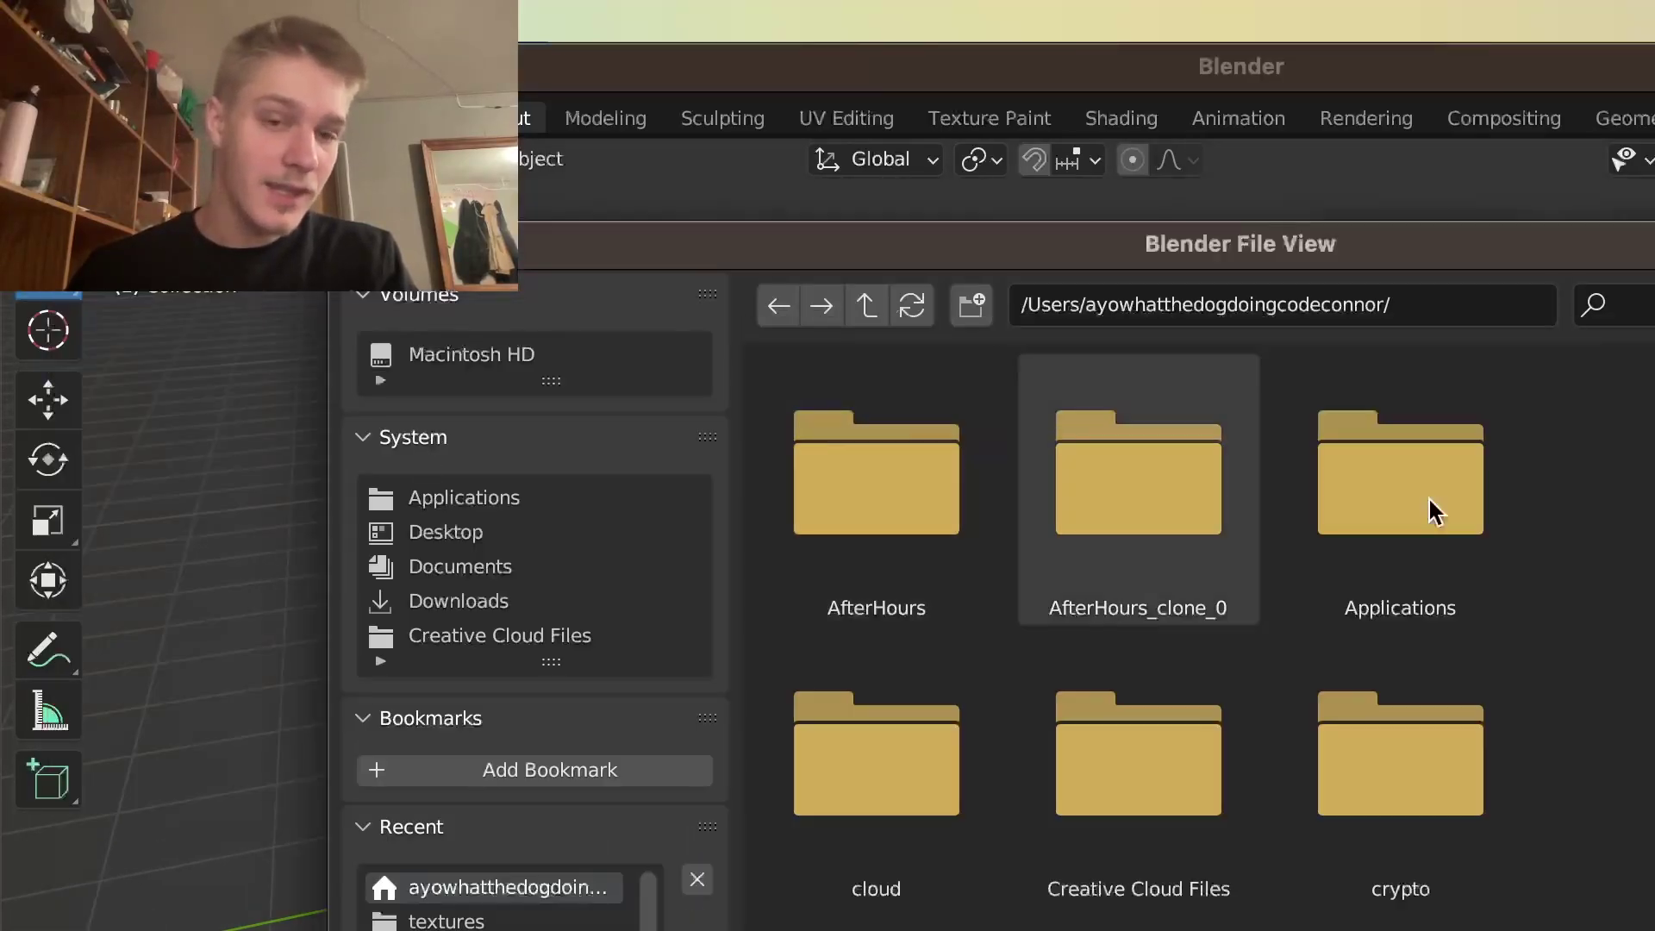
left_click(514, 604)
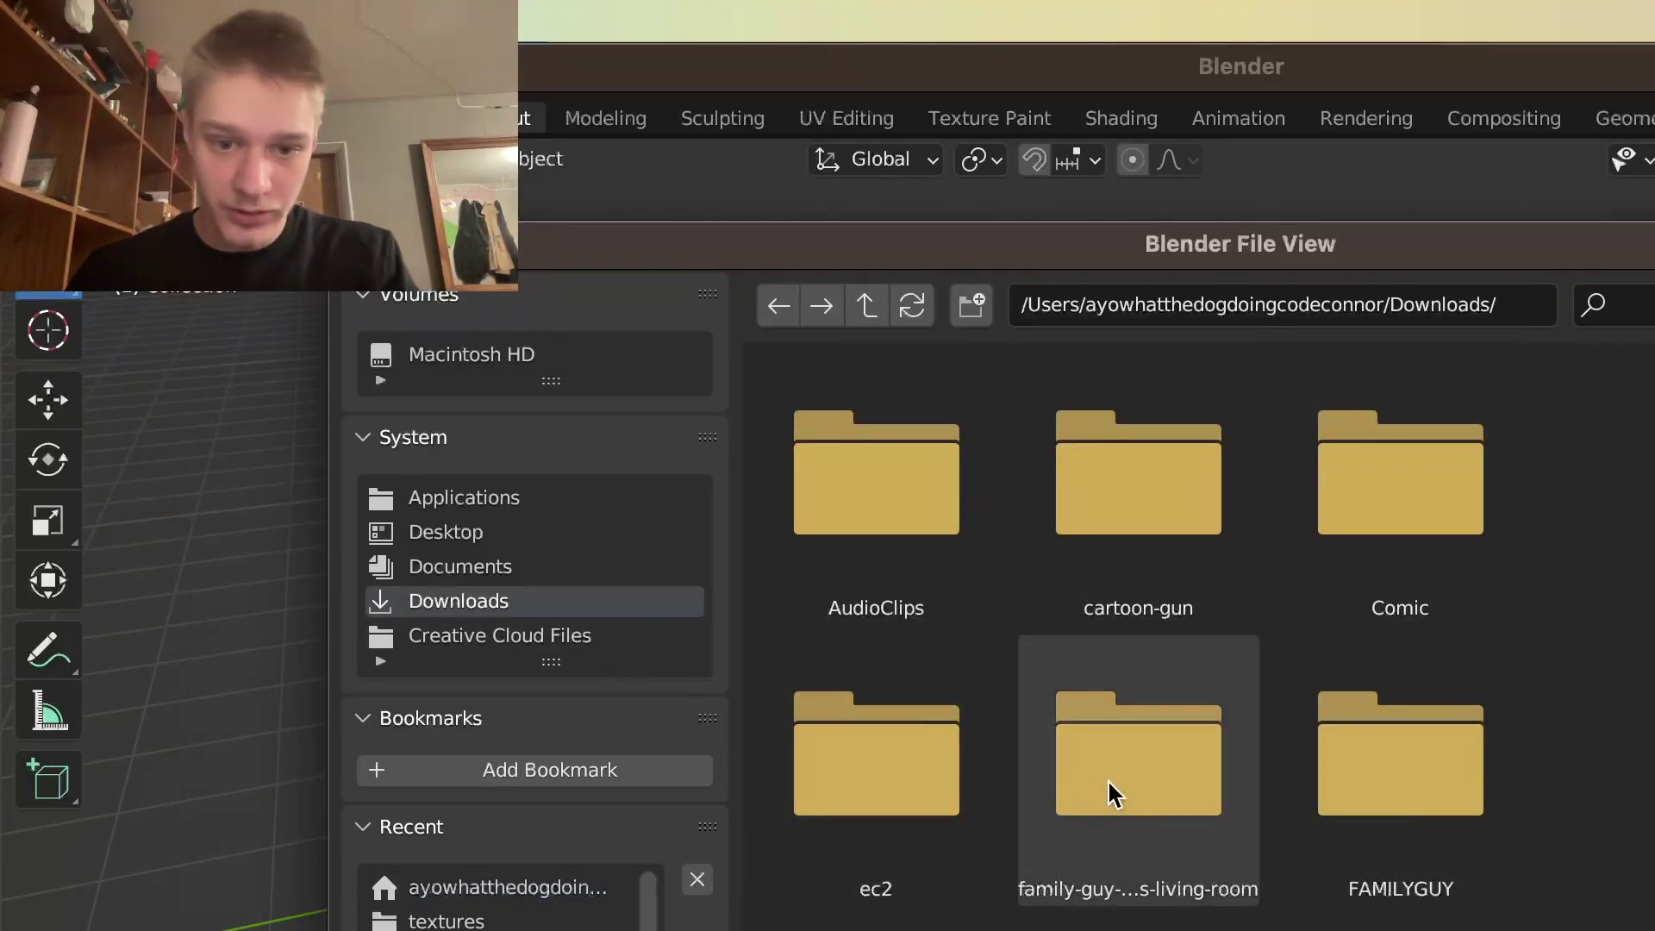
scroll(1114, 793, "down", 5)
double_click(1152, 793)
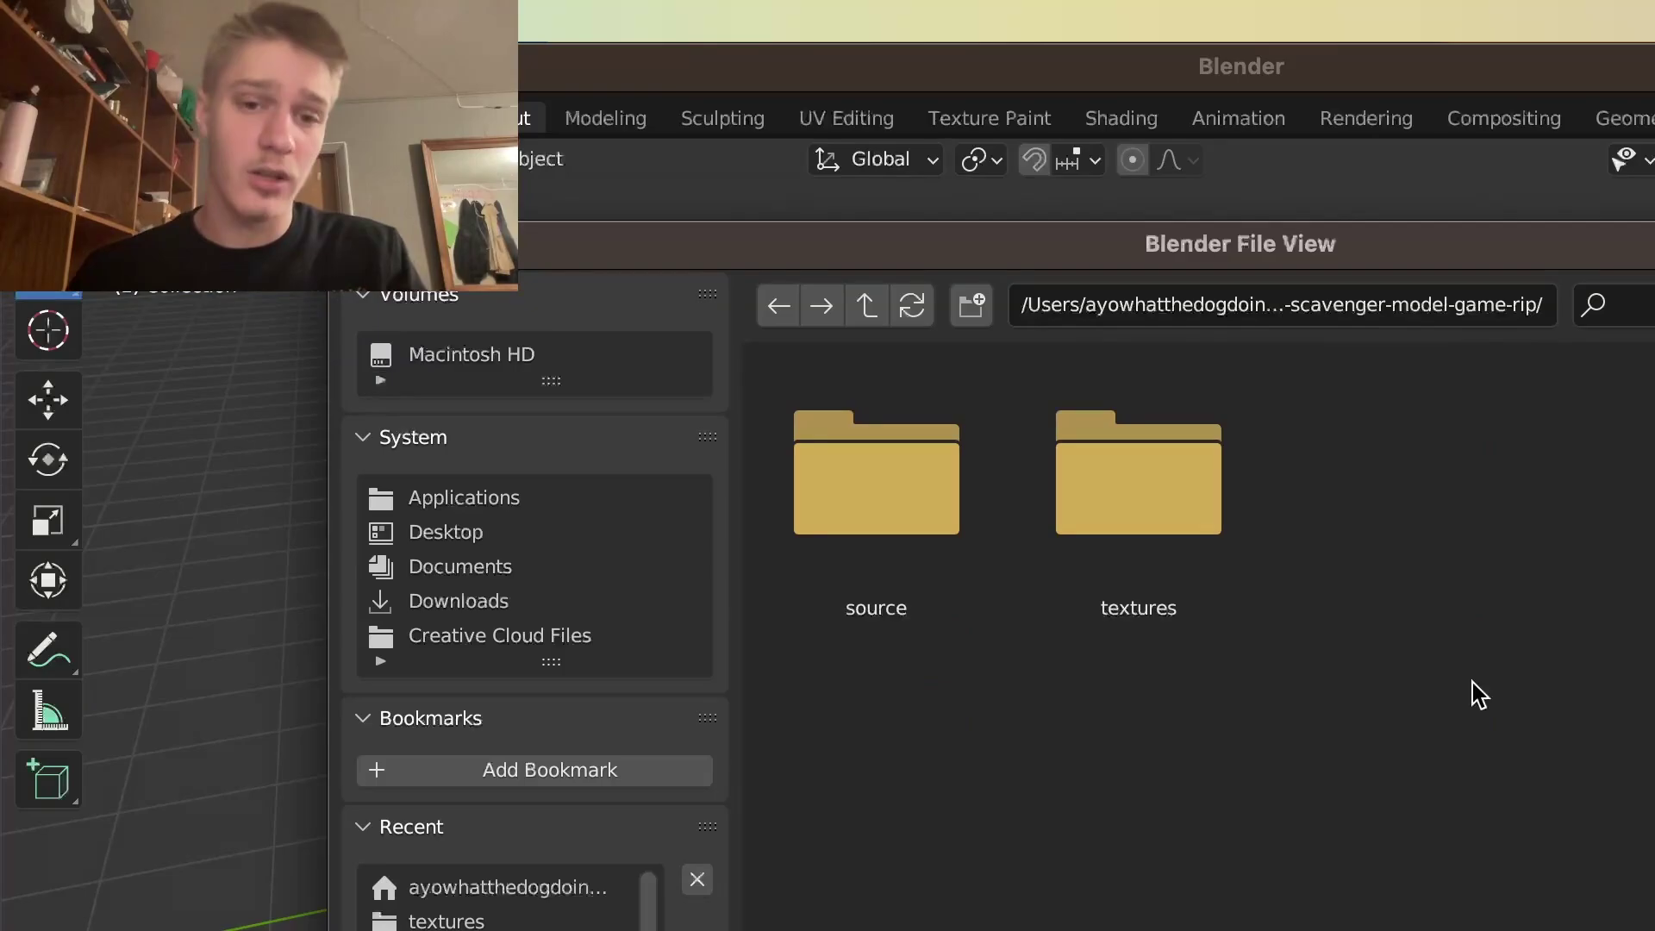
double_click(934, 417)
left_click(935, 565)
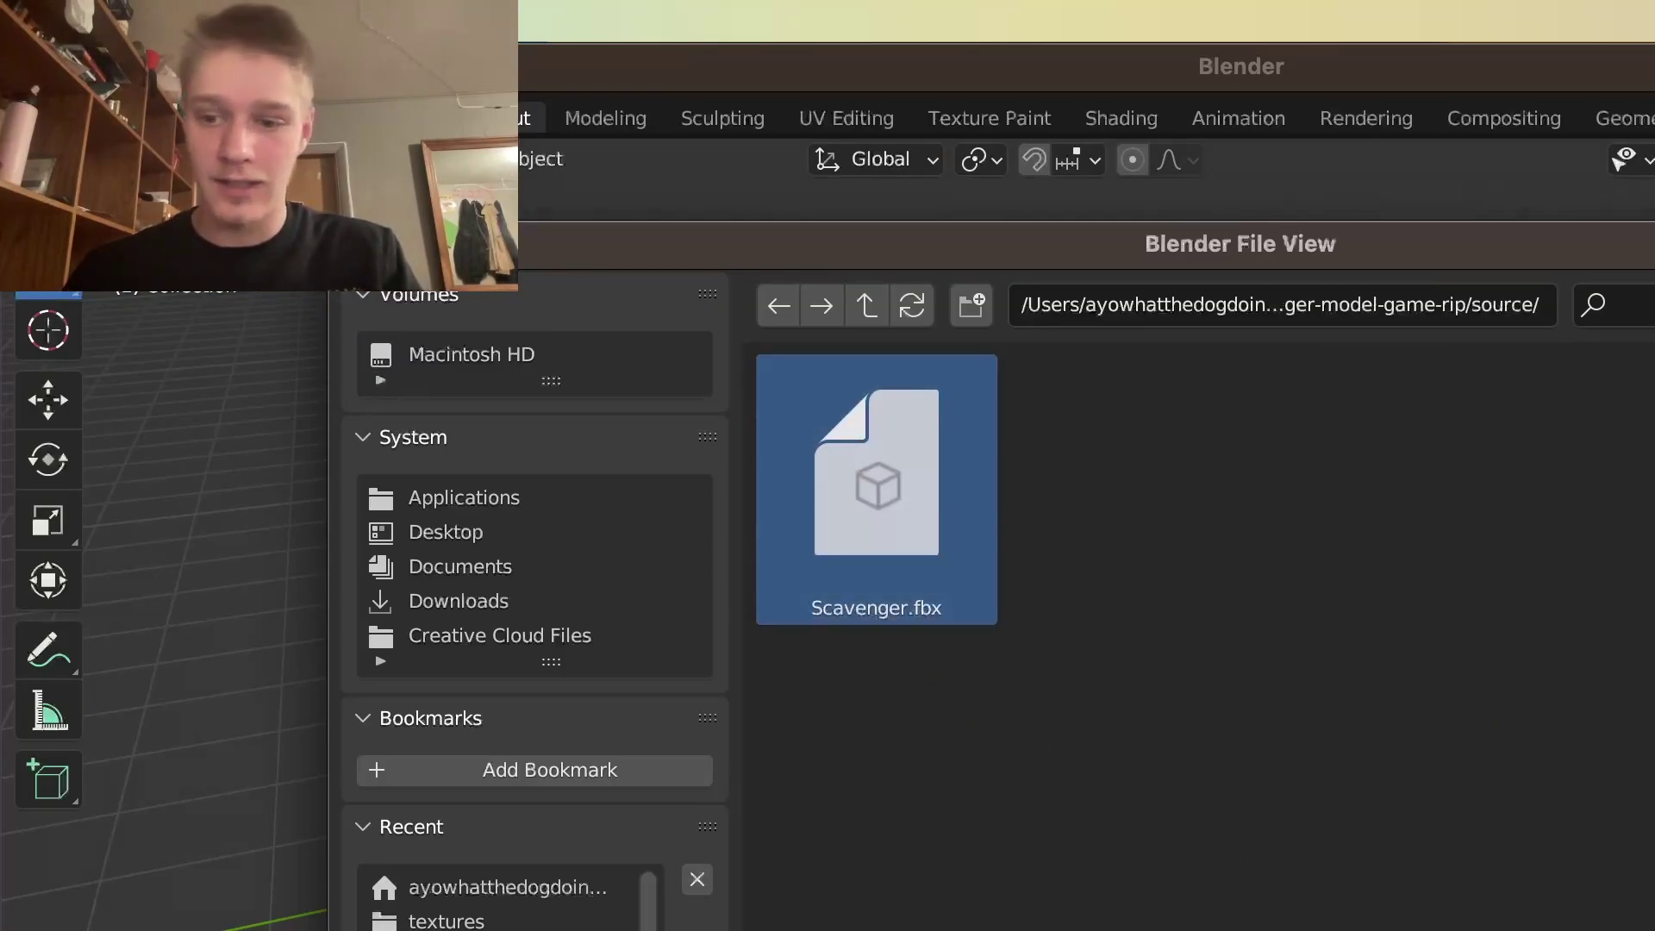
key("Return")
Select the imported character mesh and display it with its material in the 3D viewport.
scroll(1030, 646, "down", 10)
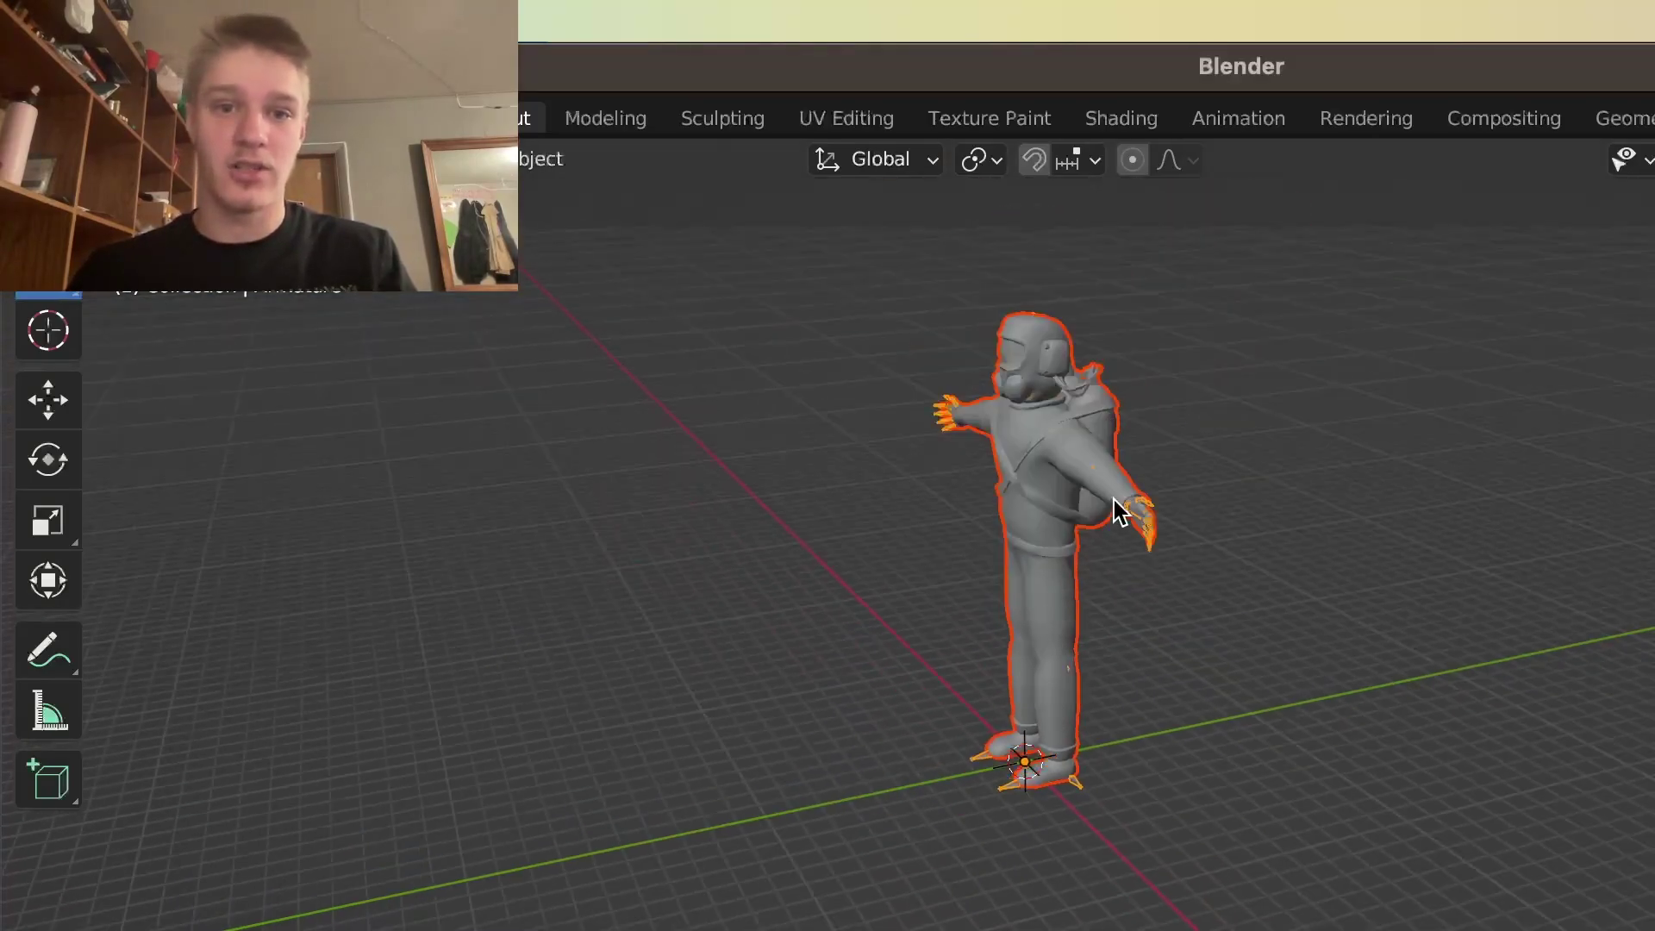
middle_click_drag(1115, 509, 1302, 508)
scroll(1295, 497, "up", 3)
middle_click_drag(1337, 565, 1286, 640)
left_click(1534, 556)
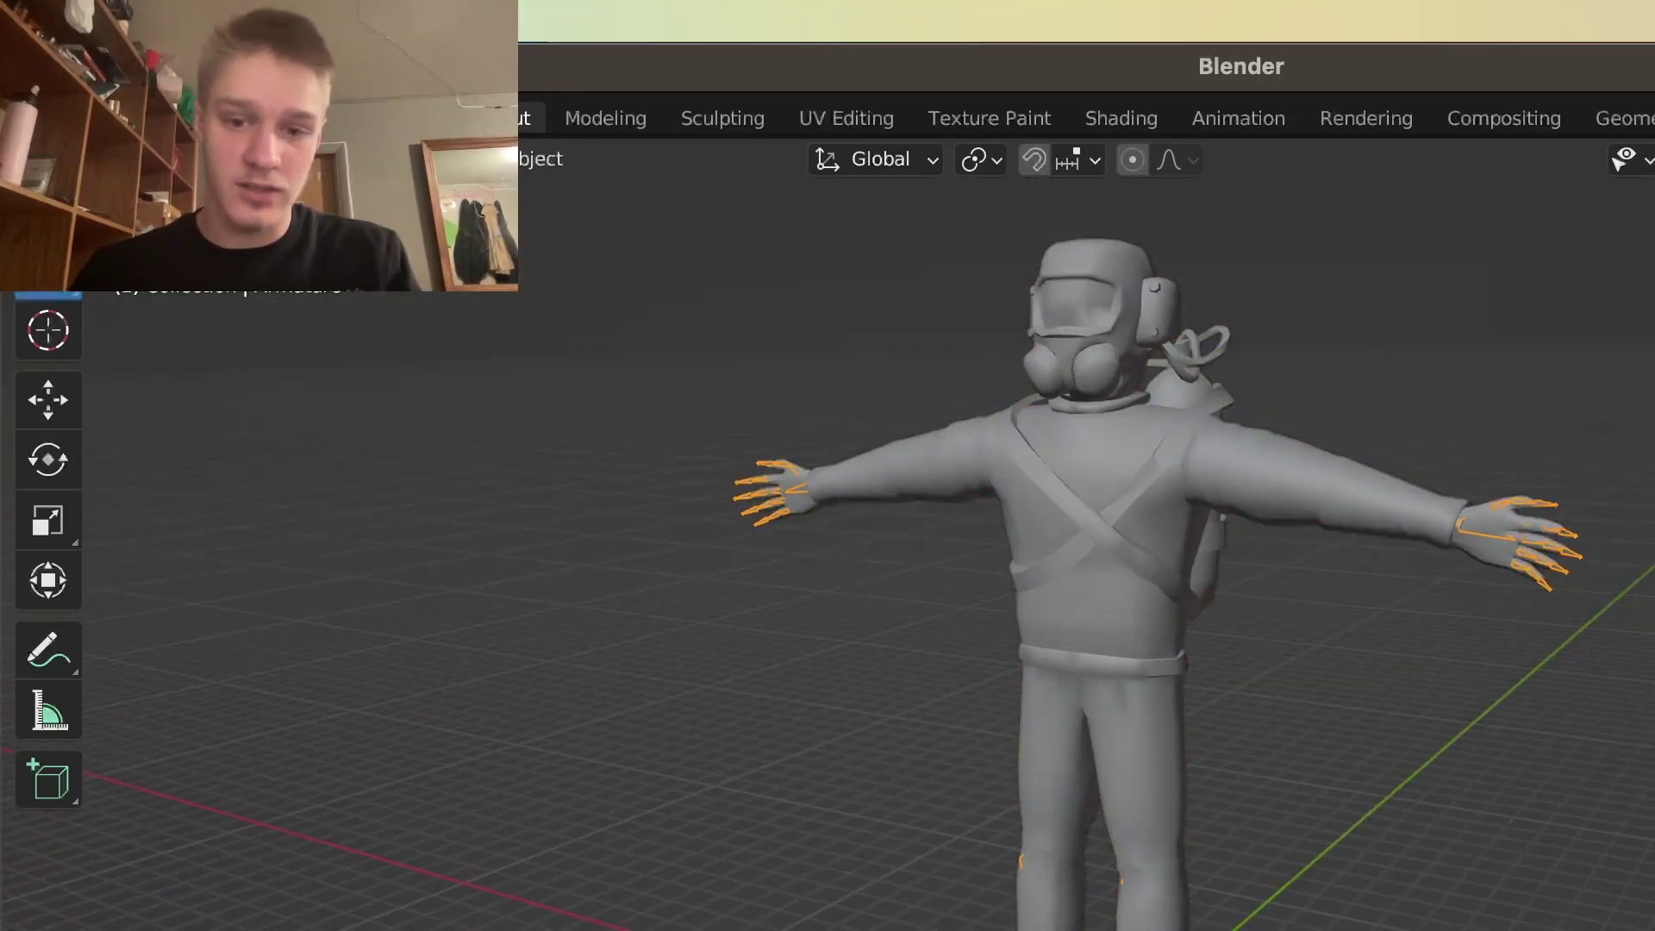
left_click(1100, 655)
middle_click_drag(1147, 664, 1031, 837)
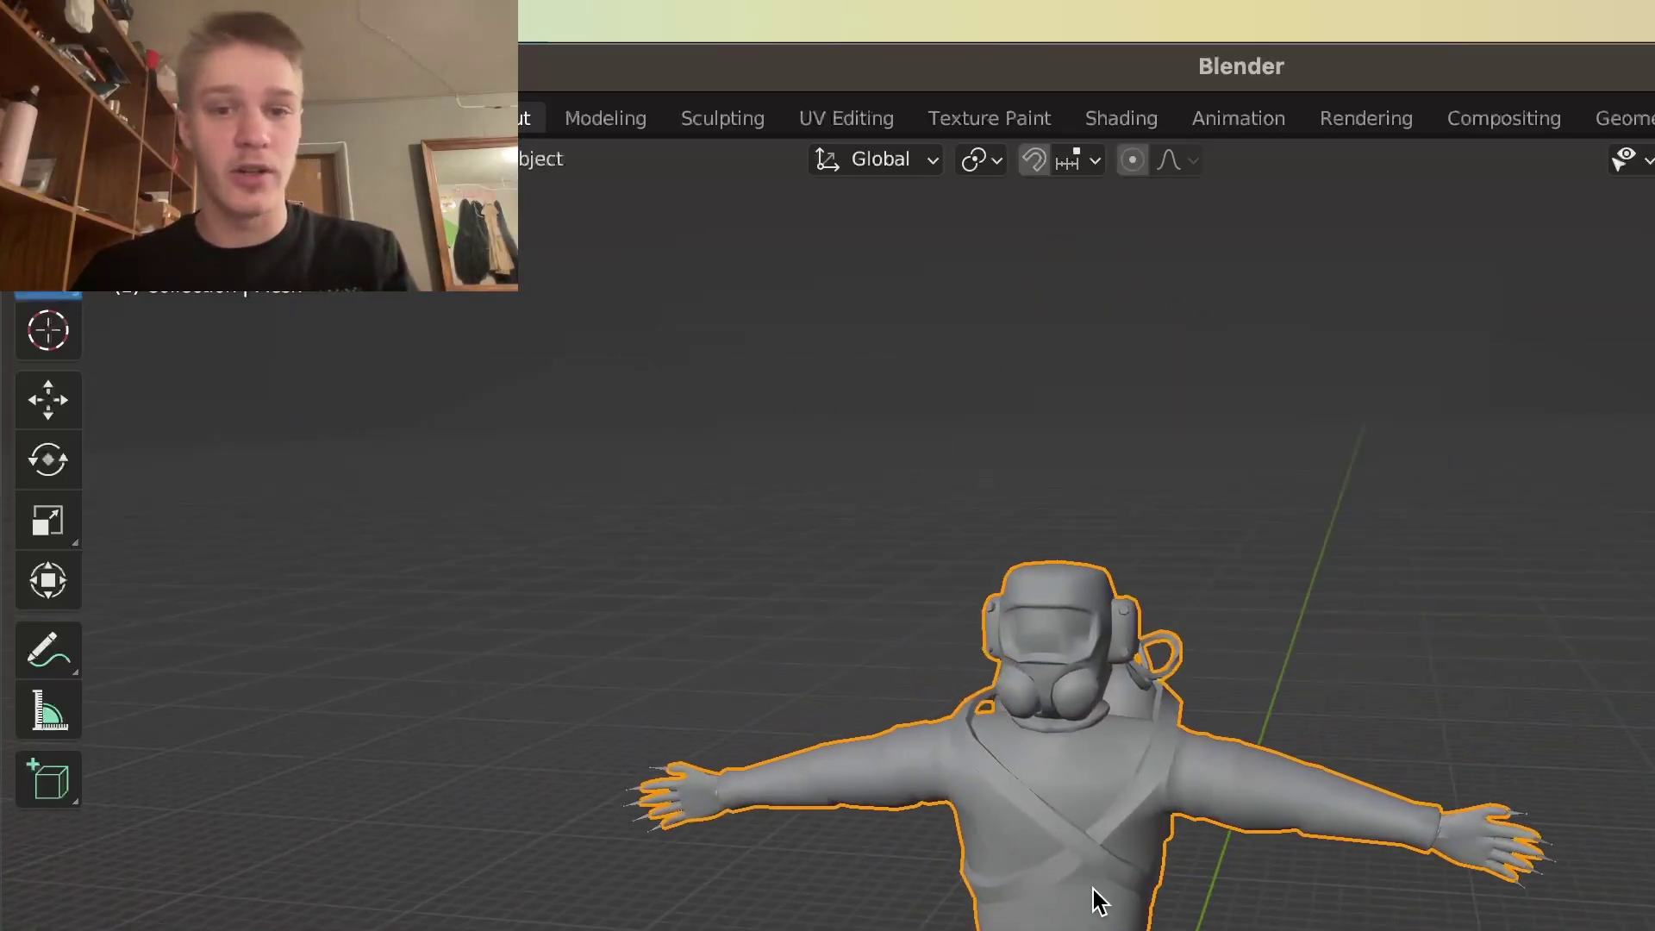
middle_click_drag(1094, 889, 1069, 754)
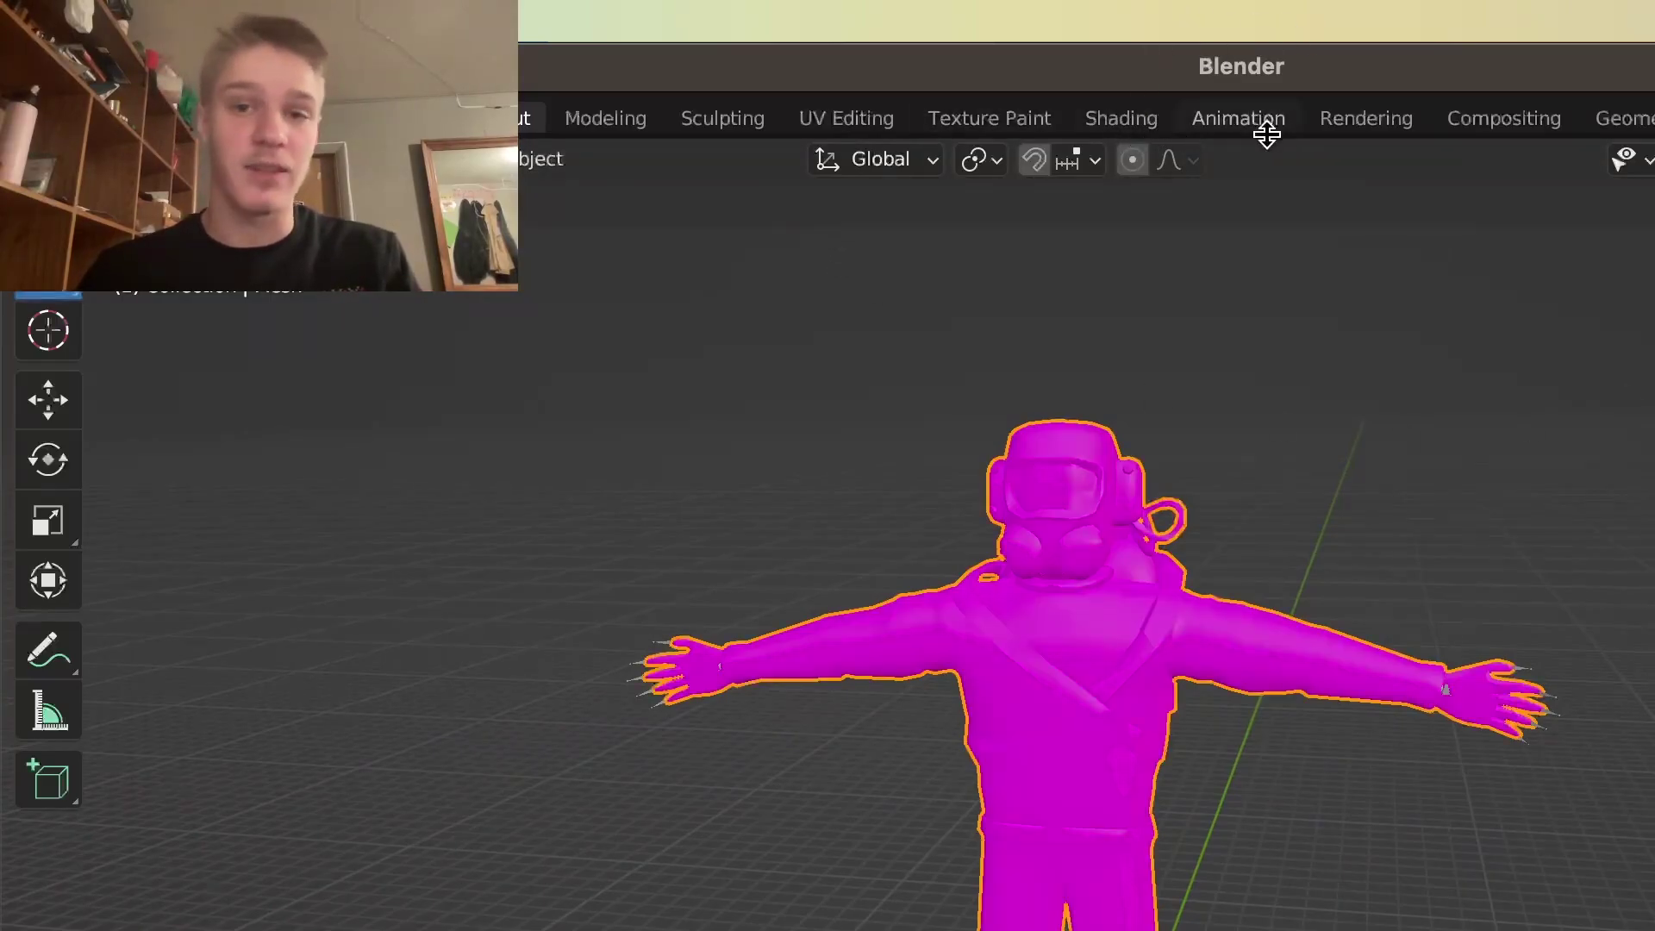
In the Shading workspace, delete the DiffuseColor_Texture.png image node from the DefaultPlayerSuit material.
left_click(1121, 119)
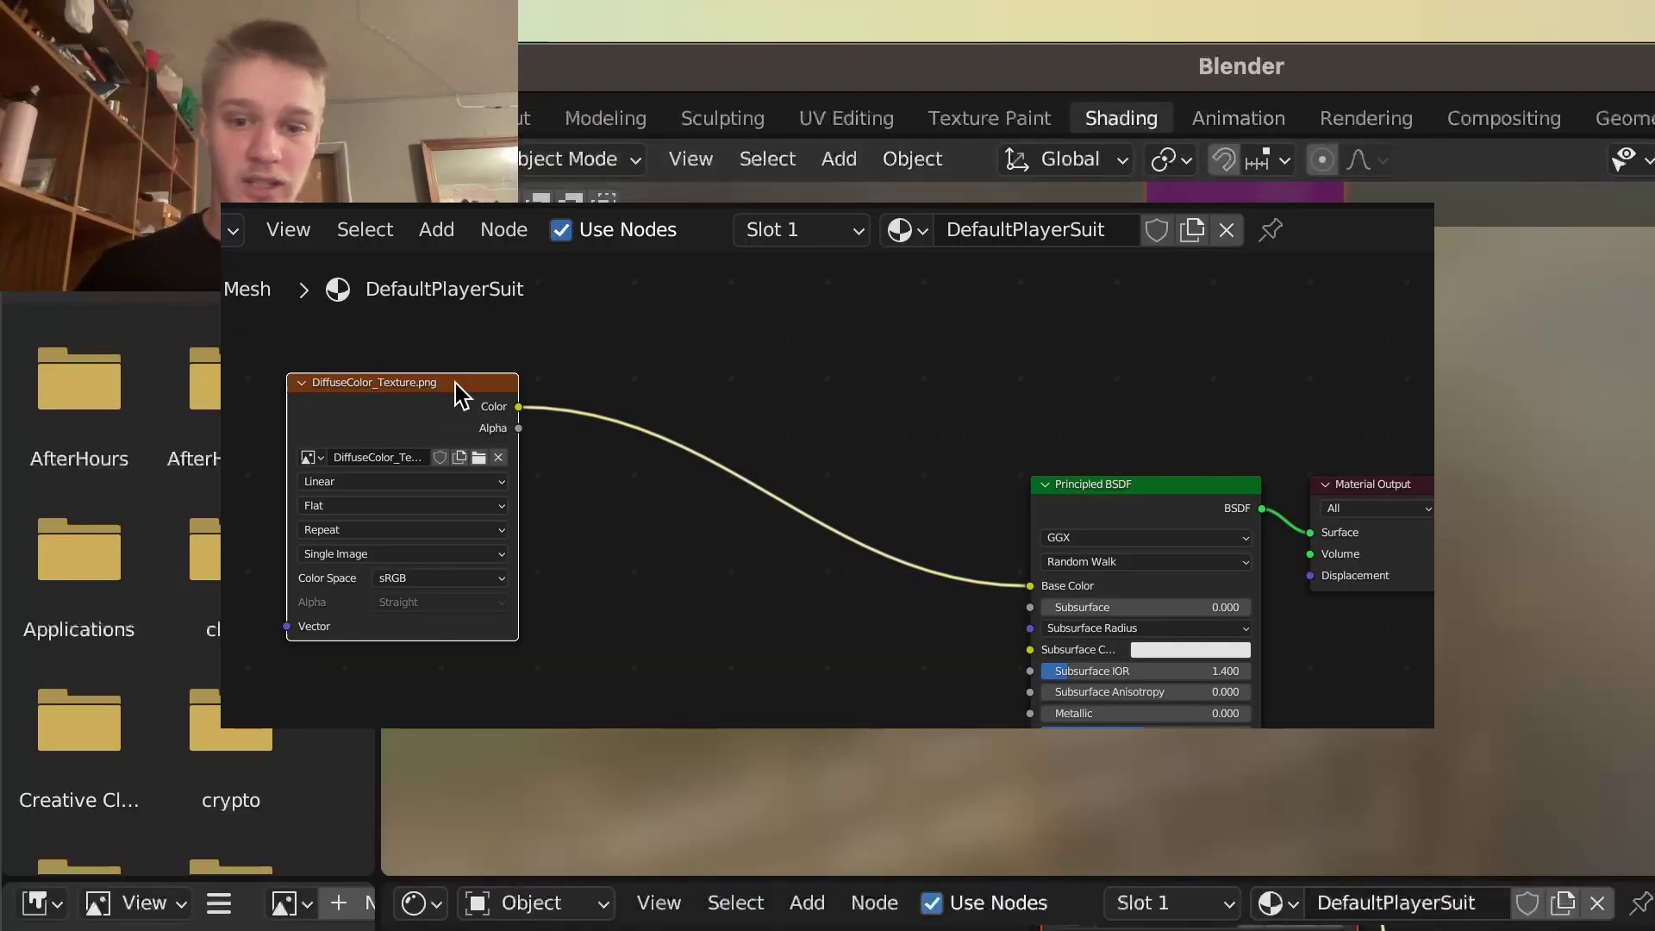
left_click_drag(462, 388, 634, 419)
right_click(633, 419)
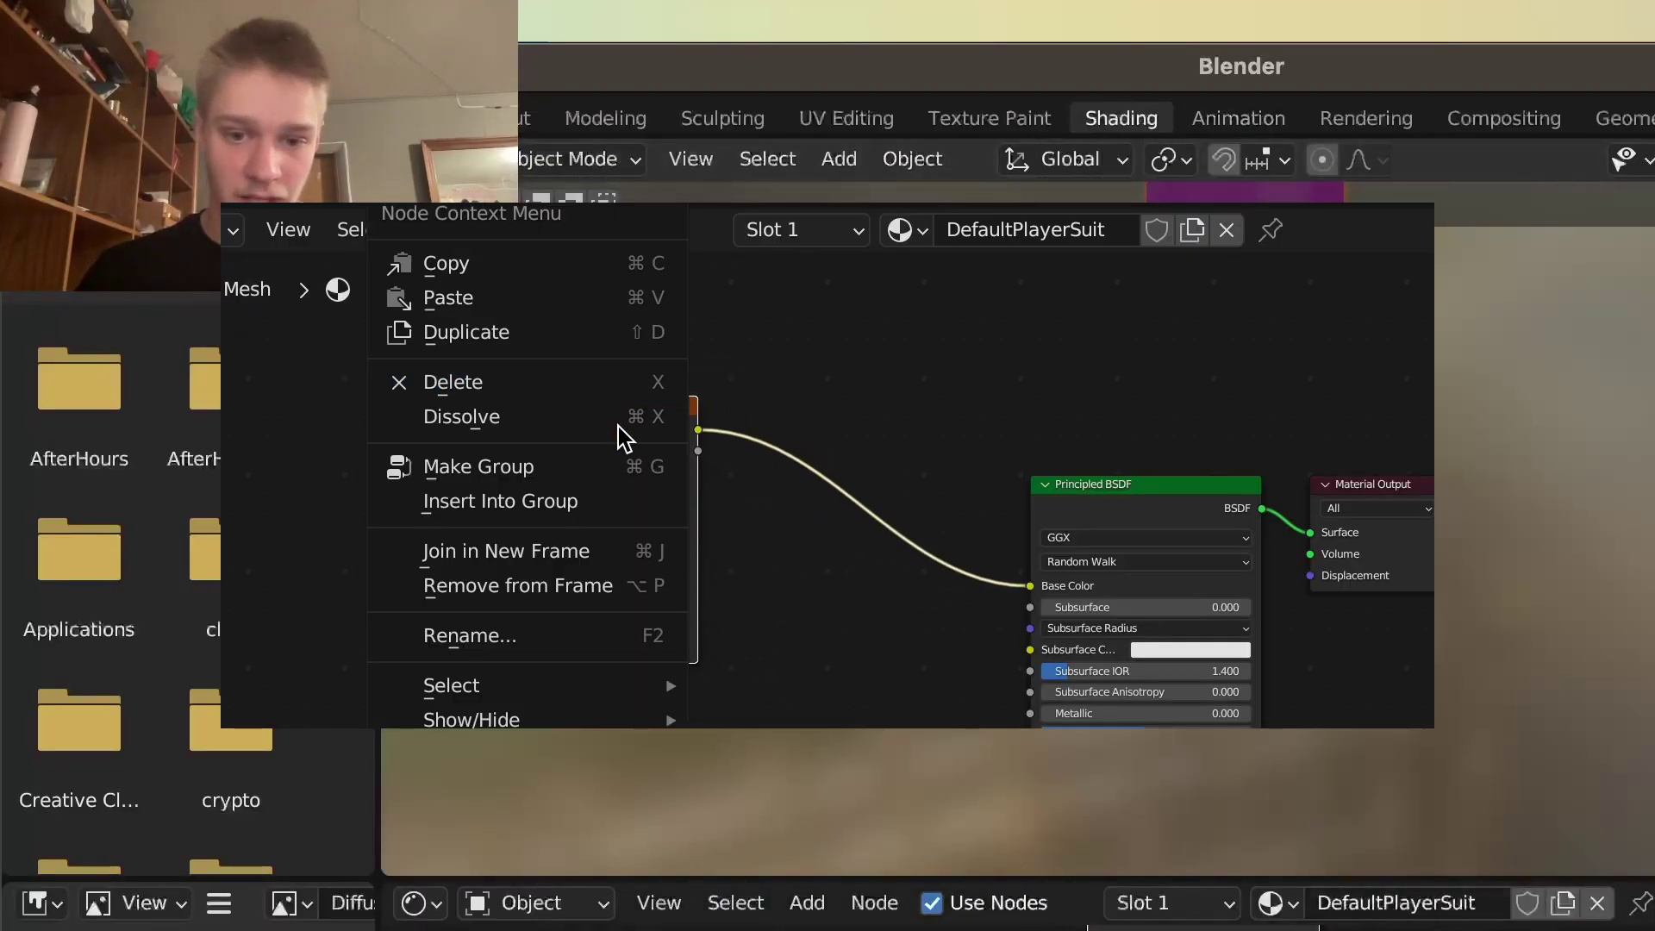
left_click(547, 391)
Add DiffuseColor_Texture.png from the model's textures folder to the DefaultPlayerSuit node tree, with its Color linked to the Principled BSDF's Base Color.
double_click(1614, 862)
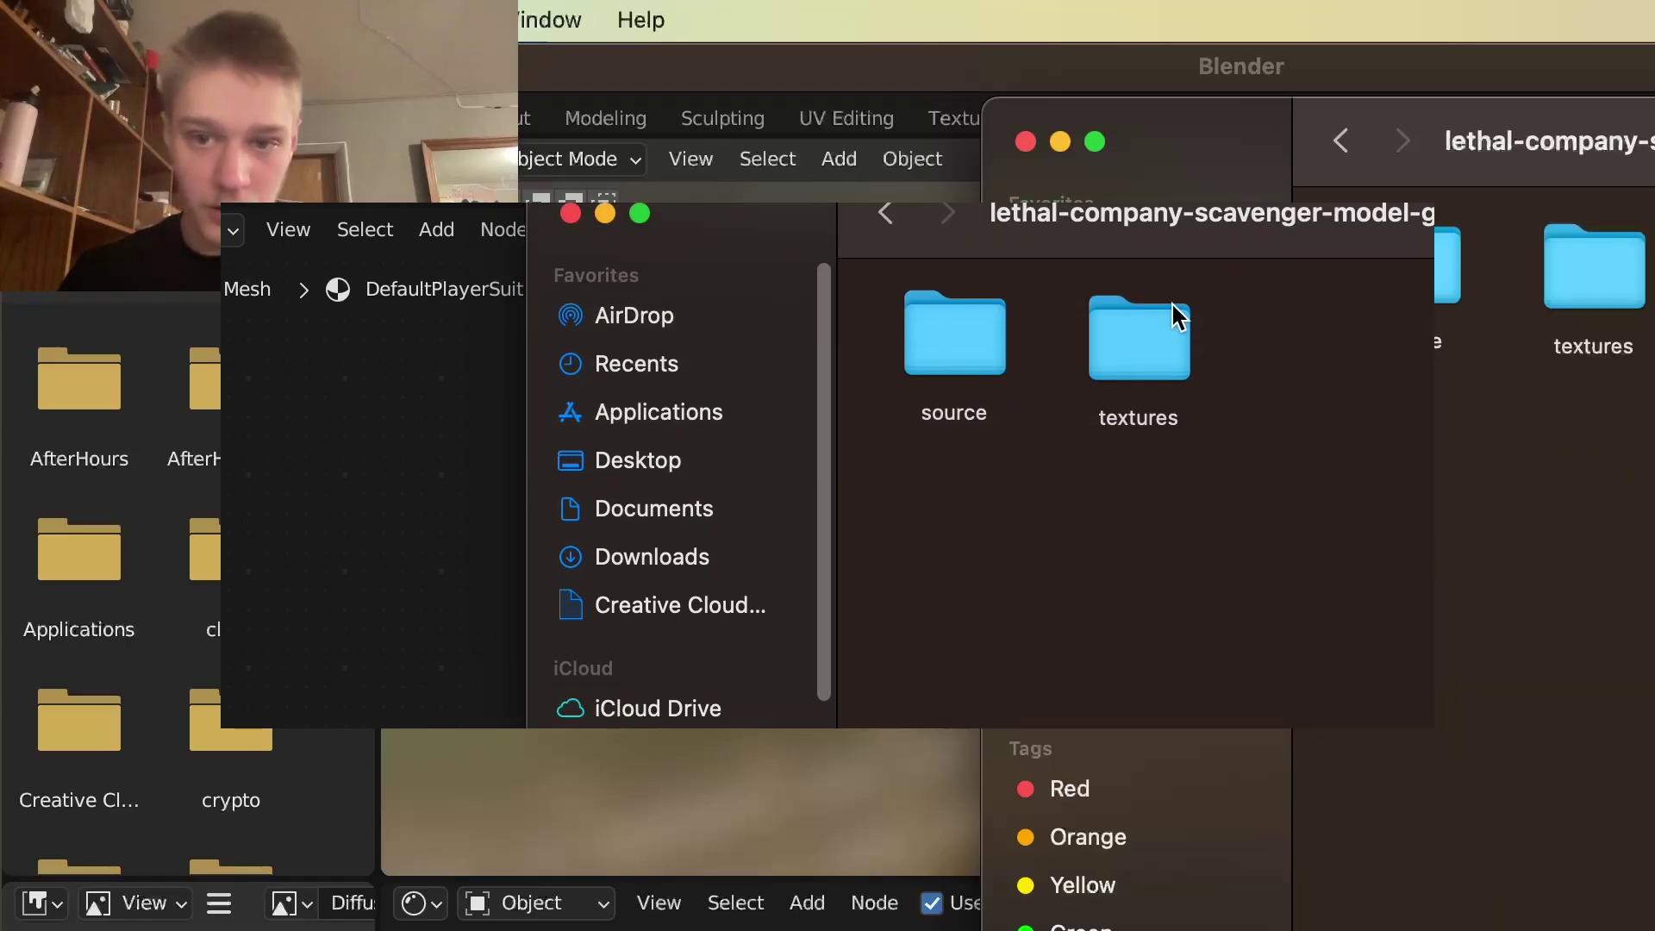
double_click(1589, 259)
left_click_drag(963, 356, 507, 516)
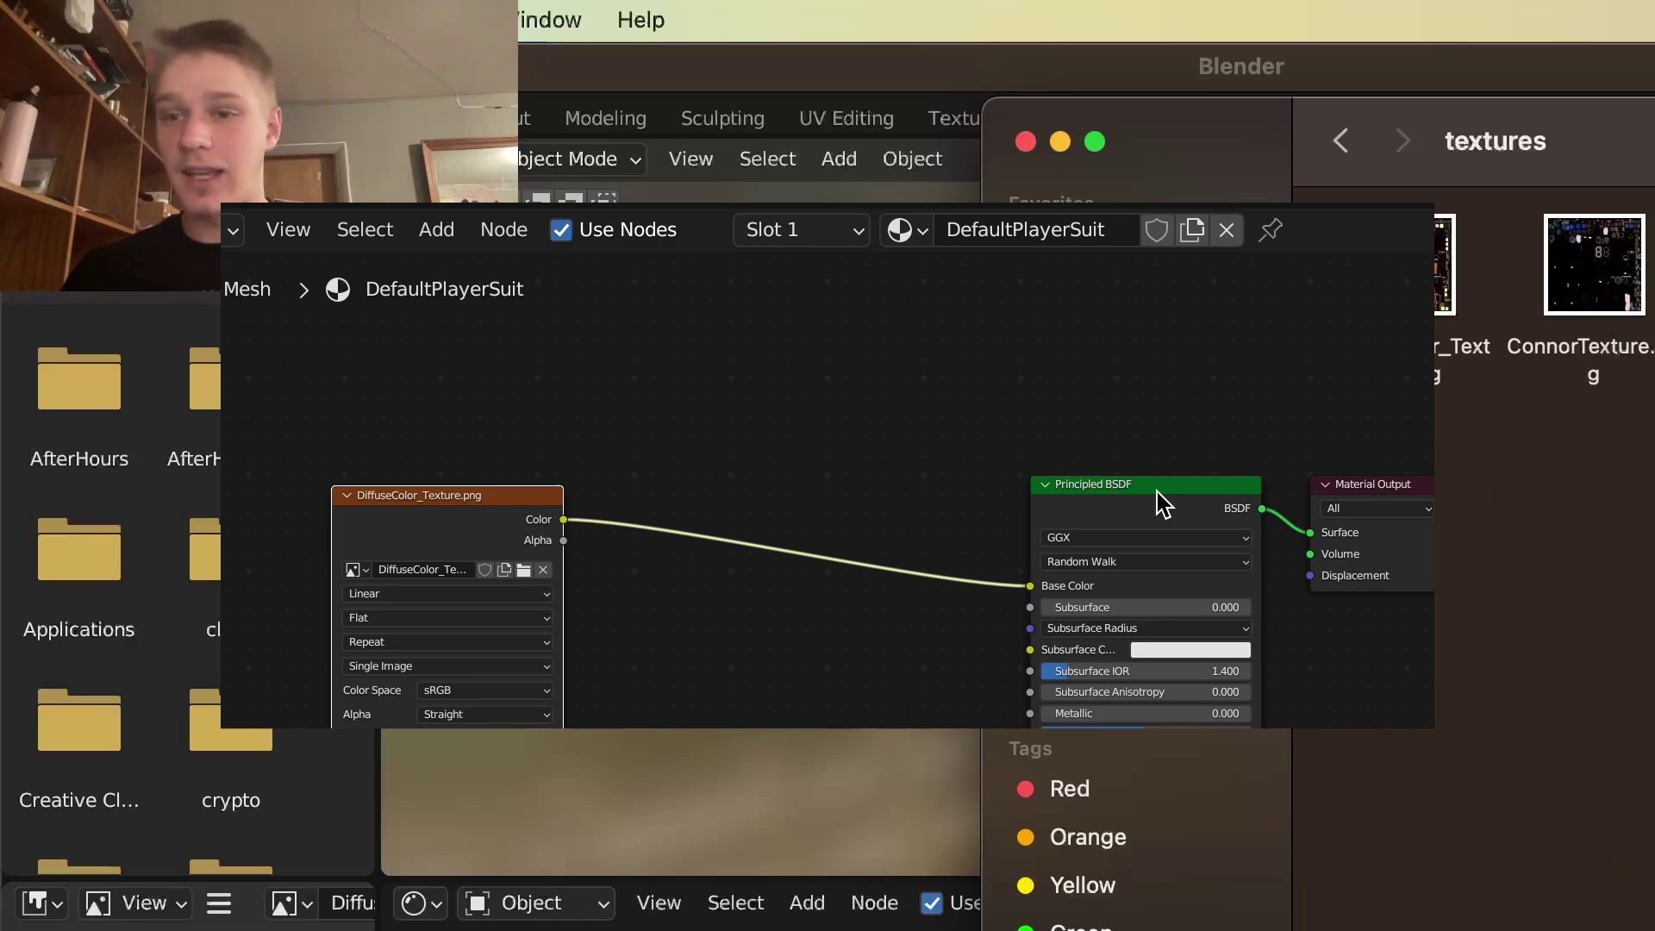
key("super+shift+5")
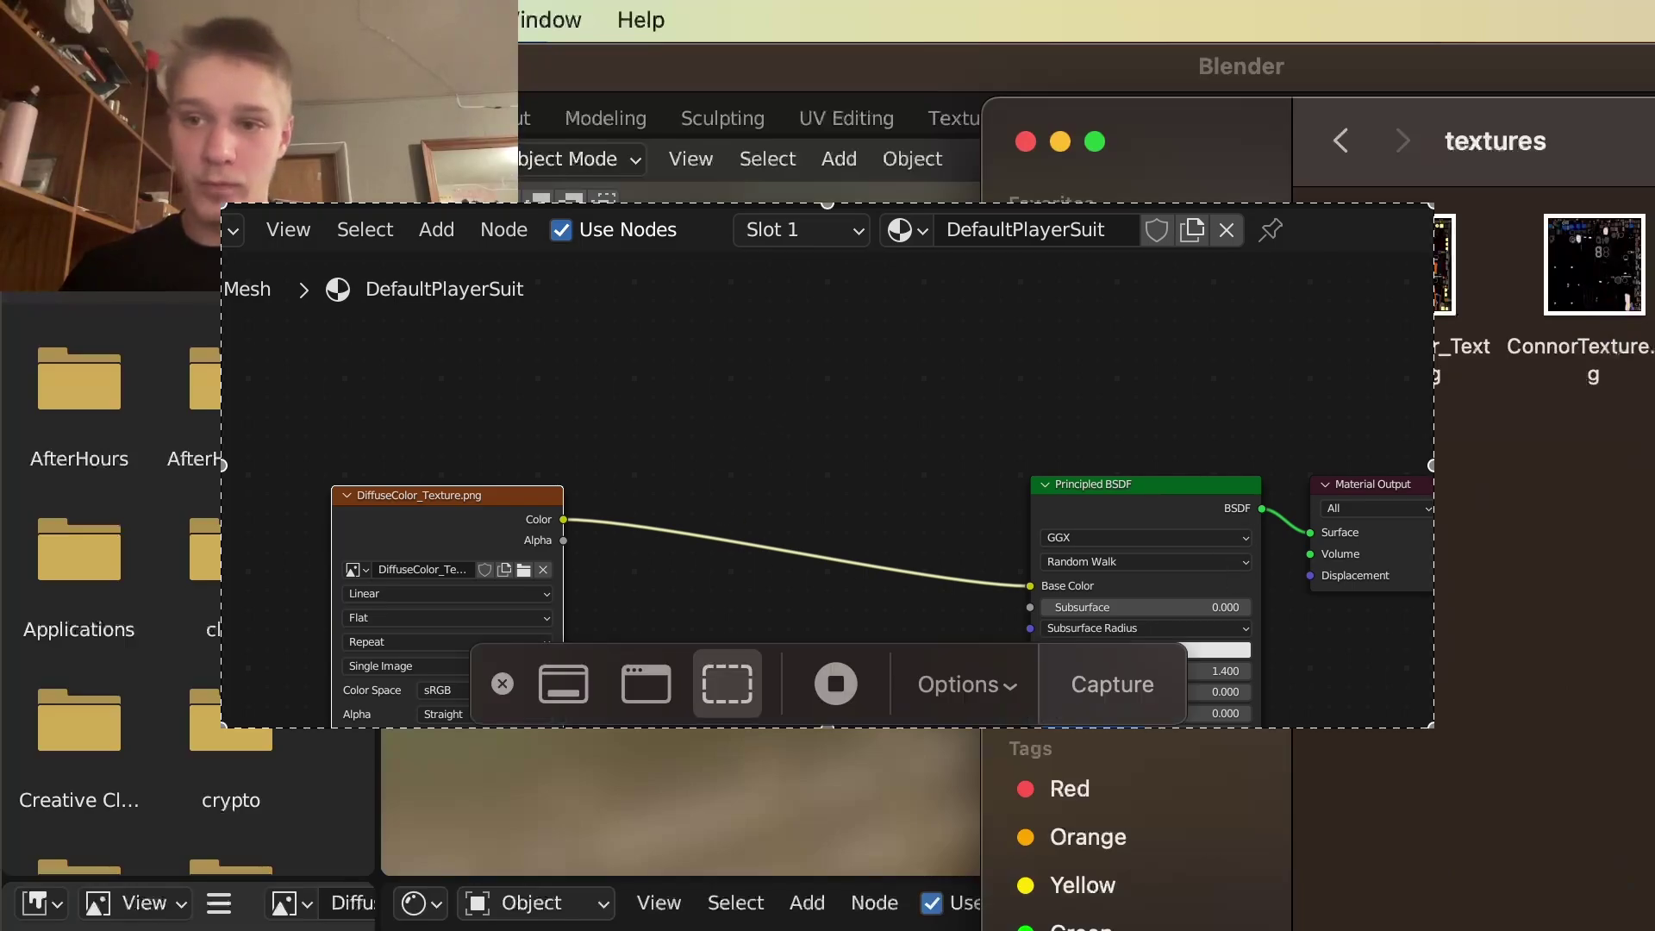
left_click(849, 698)
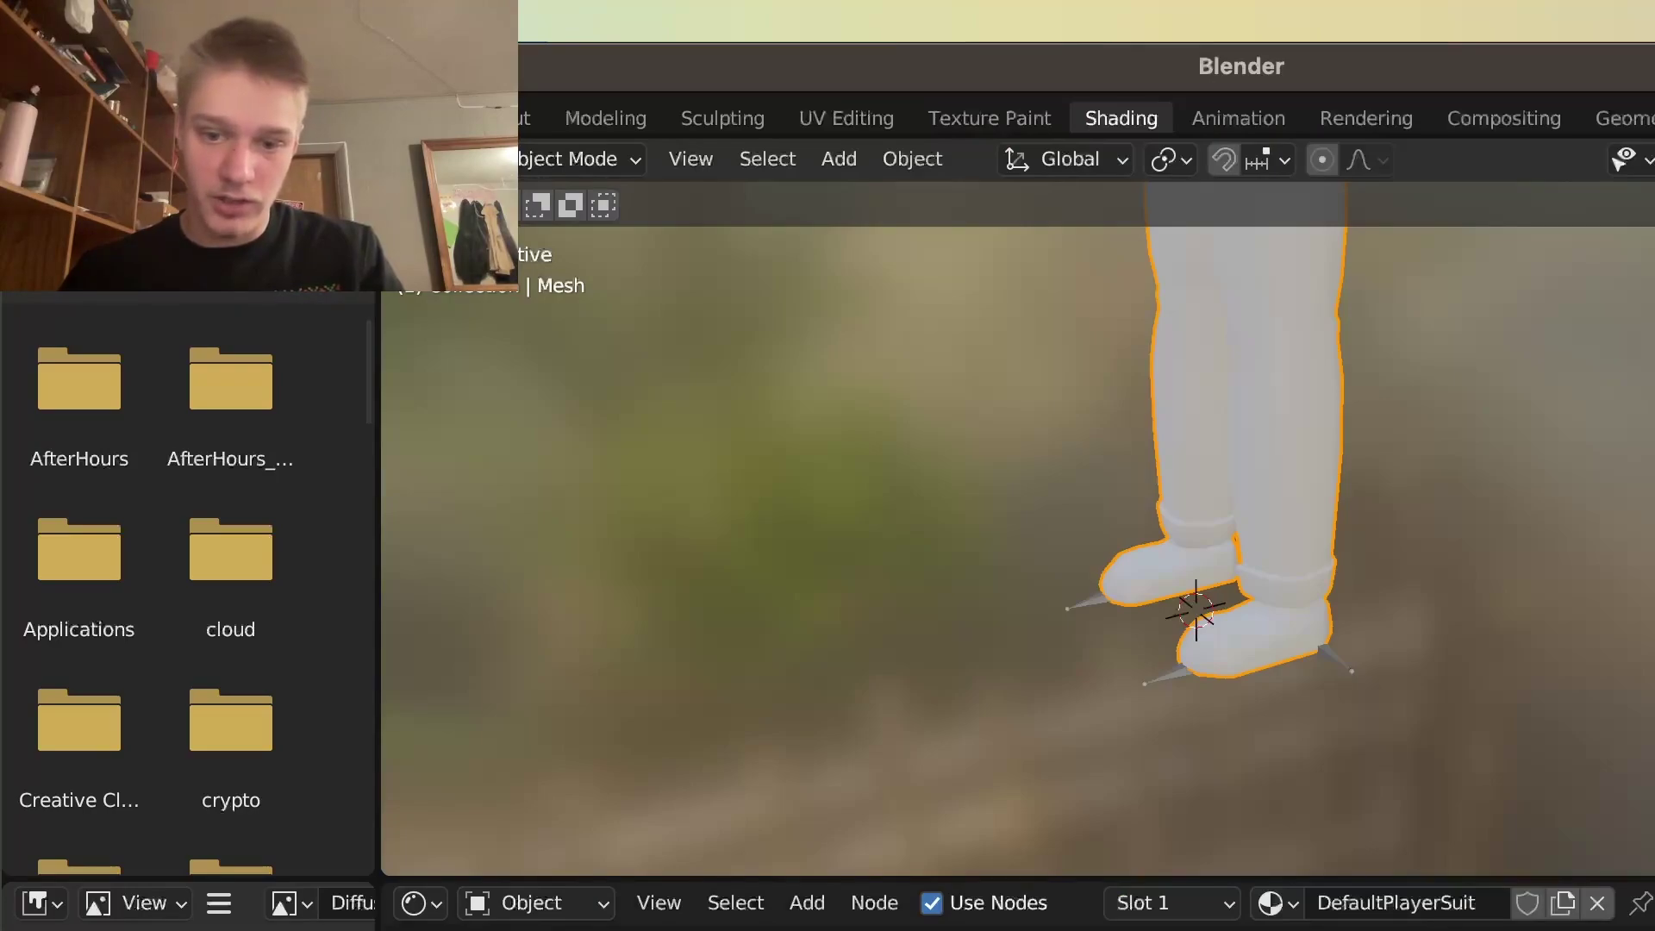
key("g")
key("Escape")
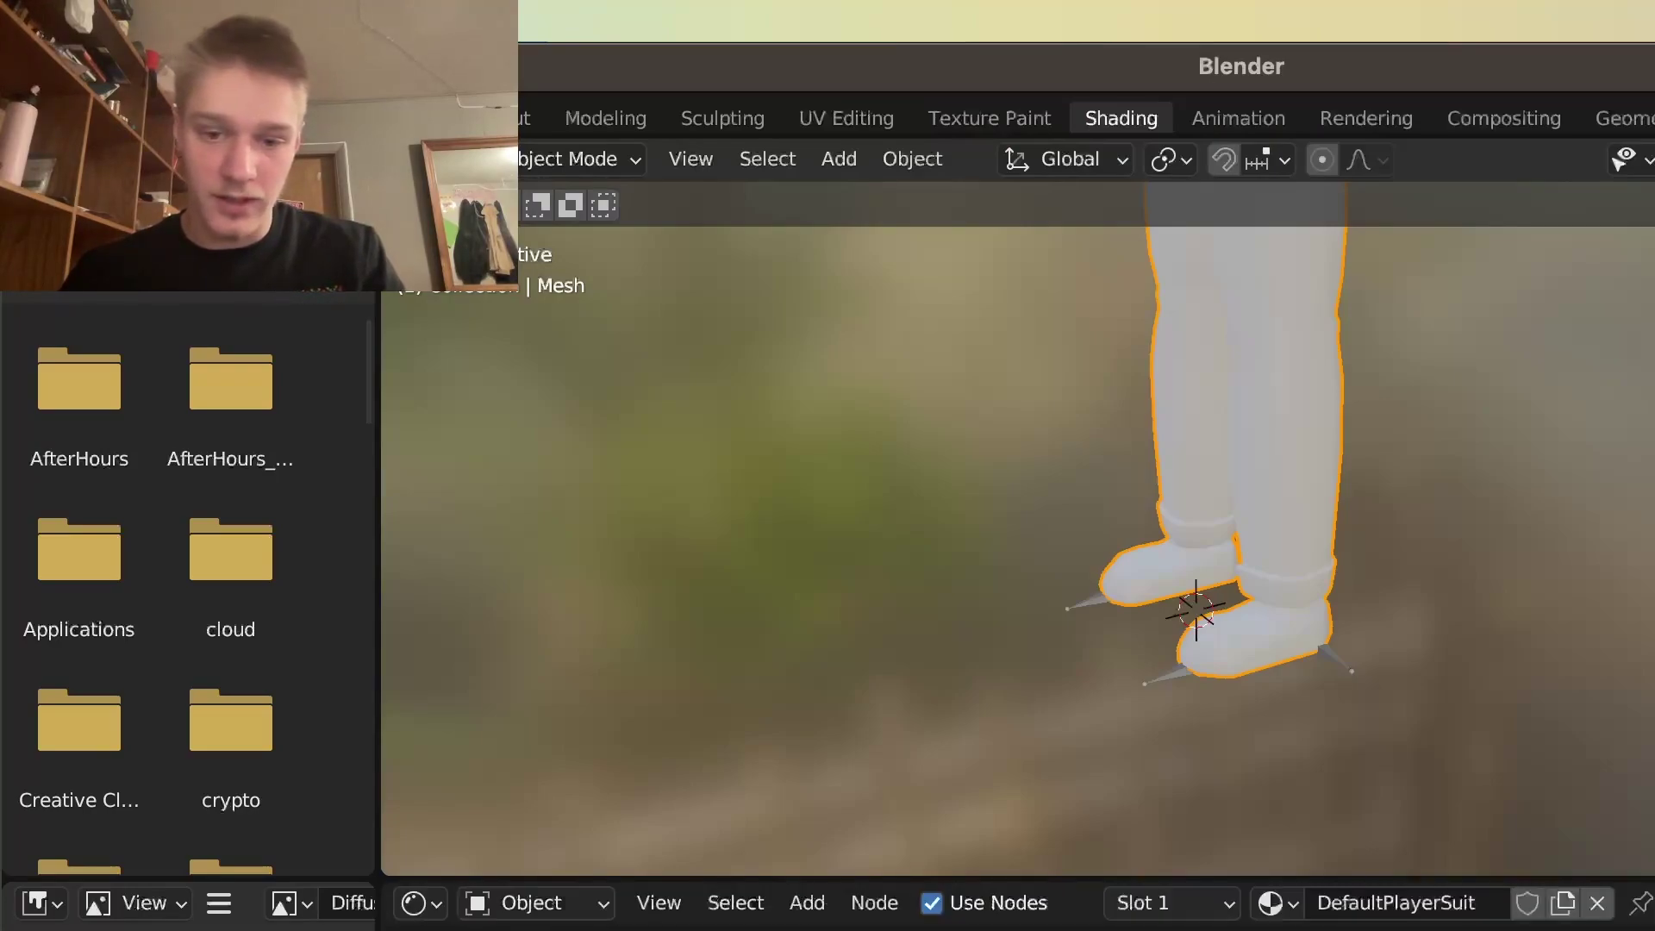
Examine the textured character from several angles, including its helmet, arms and torso.
scroll(1185, 369, "down", 8)
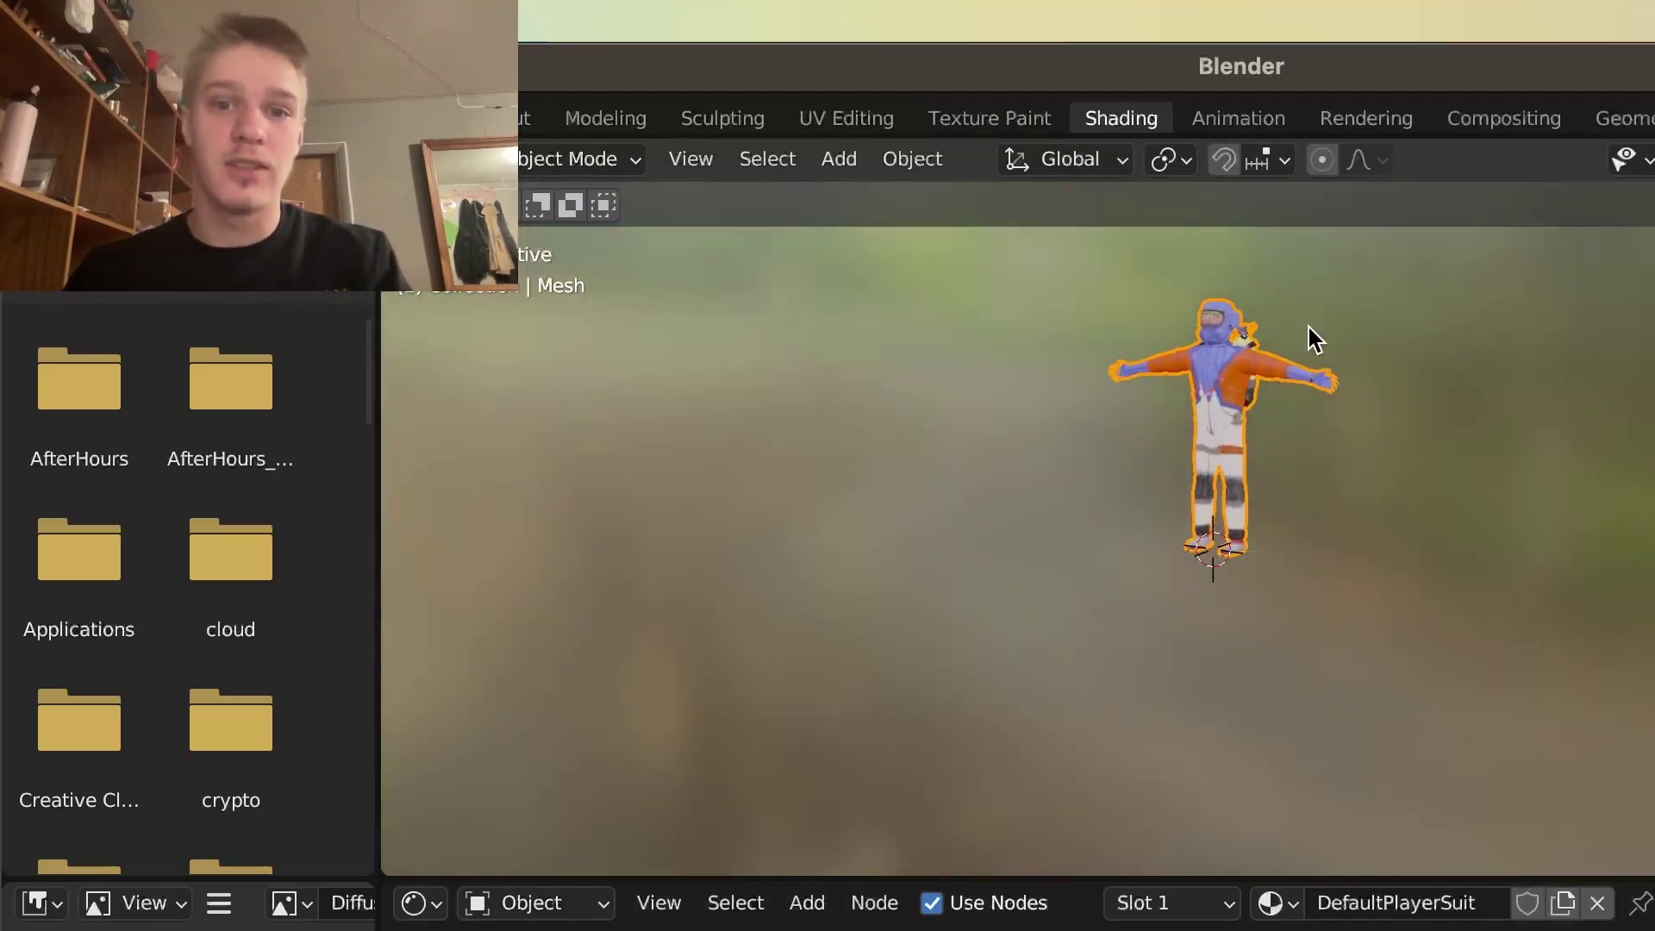
middle_click_drag(1308, 328, 1317, 510, "shift")
scroll(1317, 510, "up", 7)
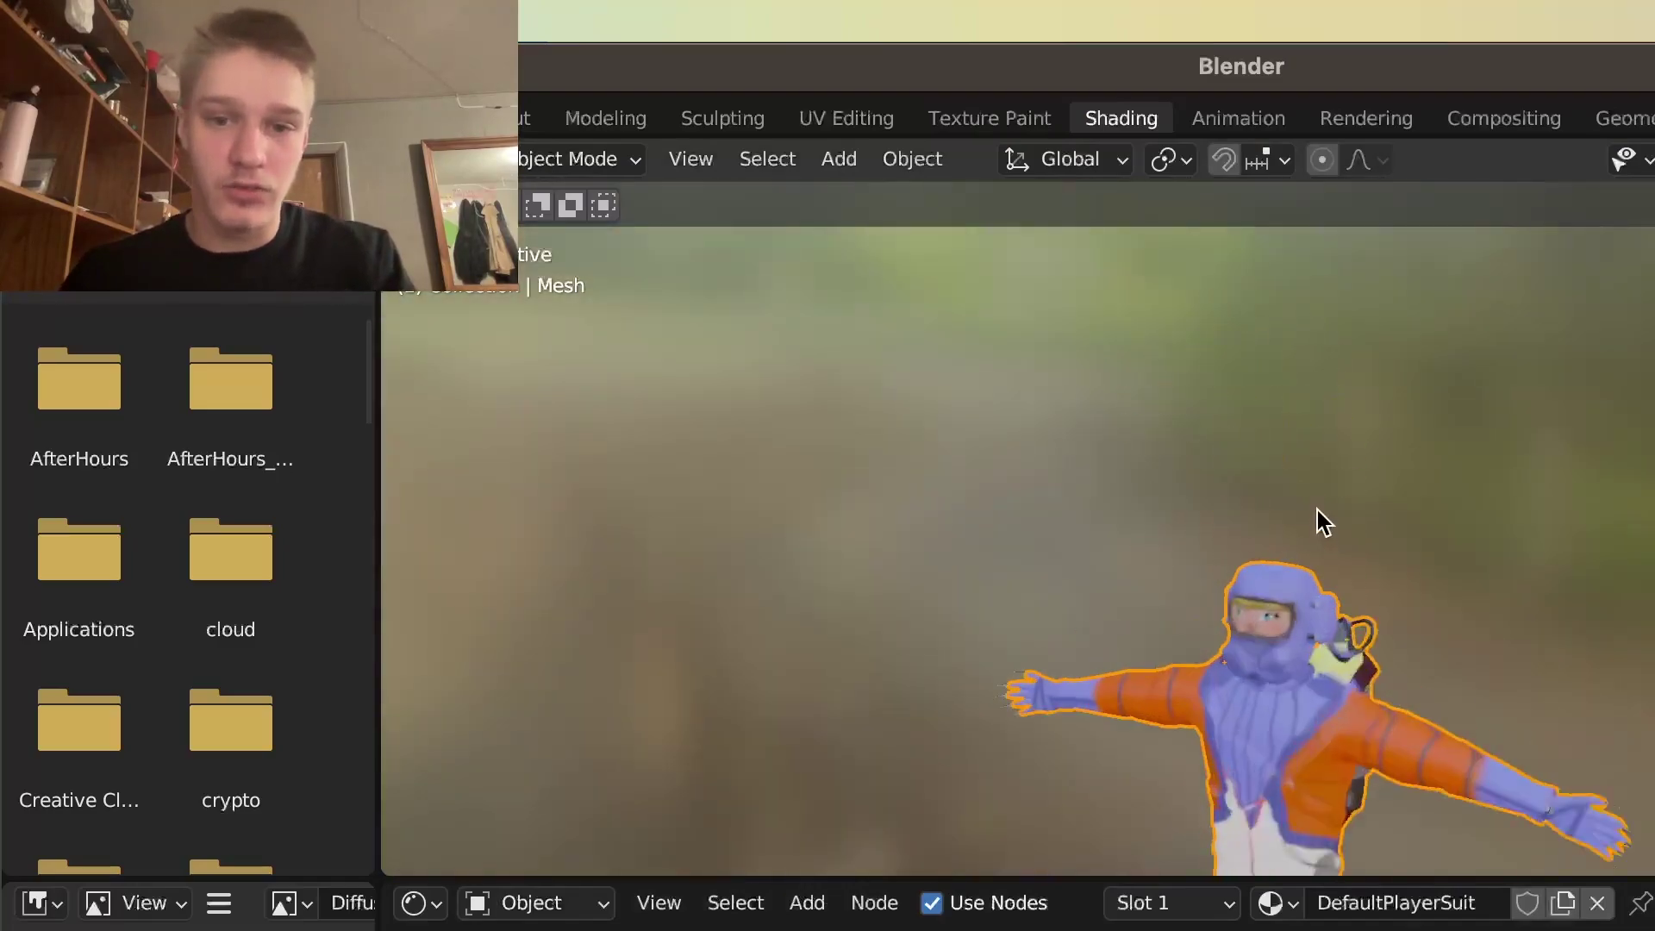
middle_click_drag(1479, 636, 1411, 336)
scroll(1389, 373, "down", 3)
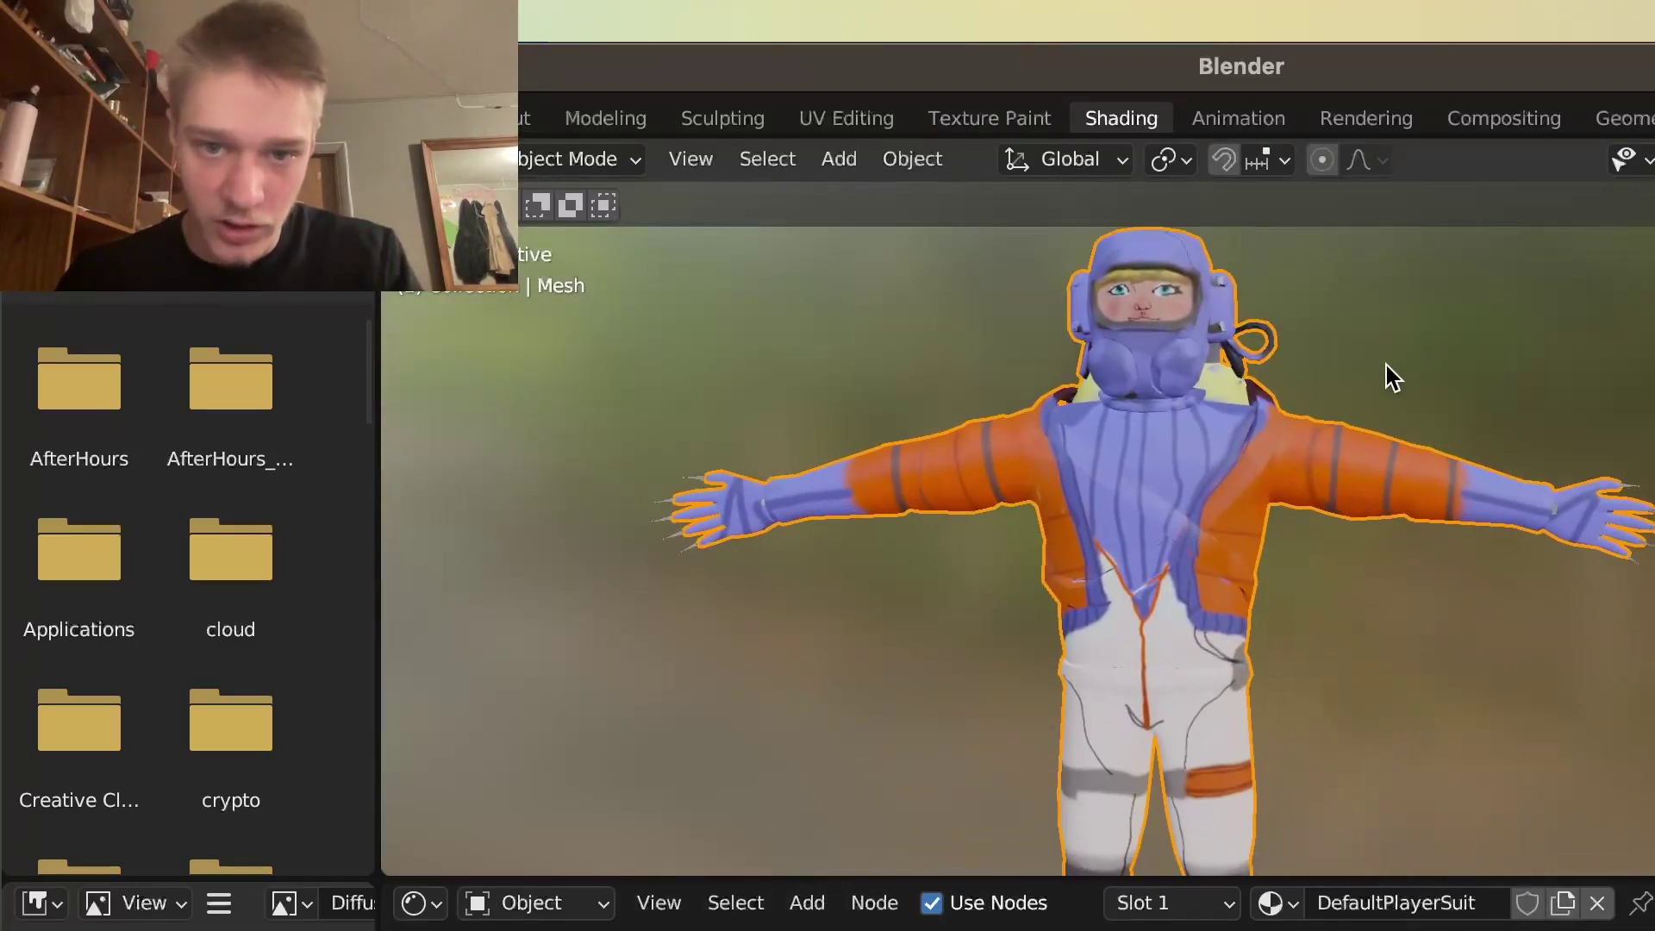
middle_click_drag(1316, 425, 1550, 412)
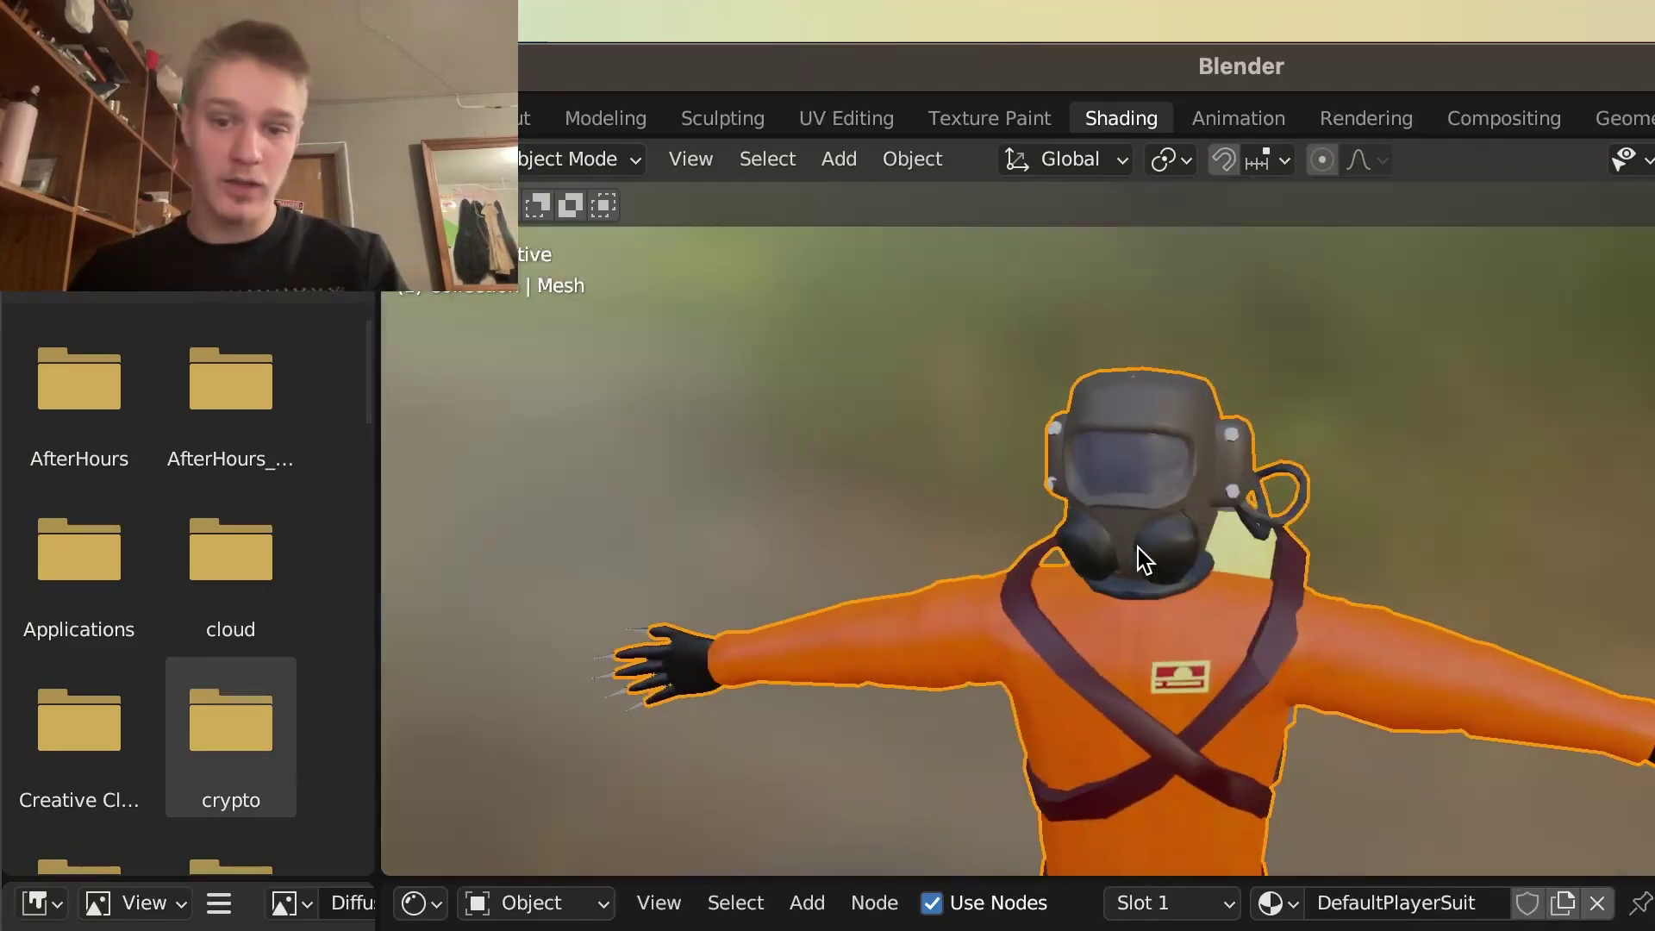
Open the character mesh in the Texture Paint workspace with its torso in view.
left_click(1031, 113)
scroll(1282, 587, "down", 4)
middle_click_drag(1482, 483, 1457, 758, "shift")
scroll(1396, 717, "up", 4)
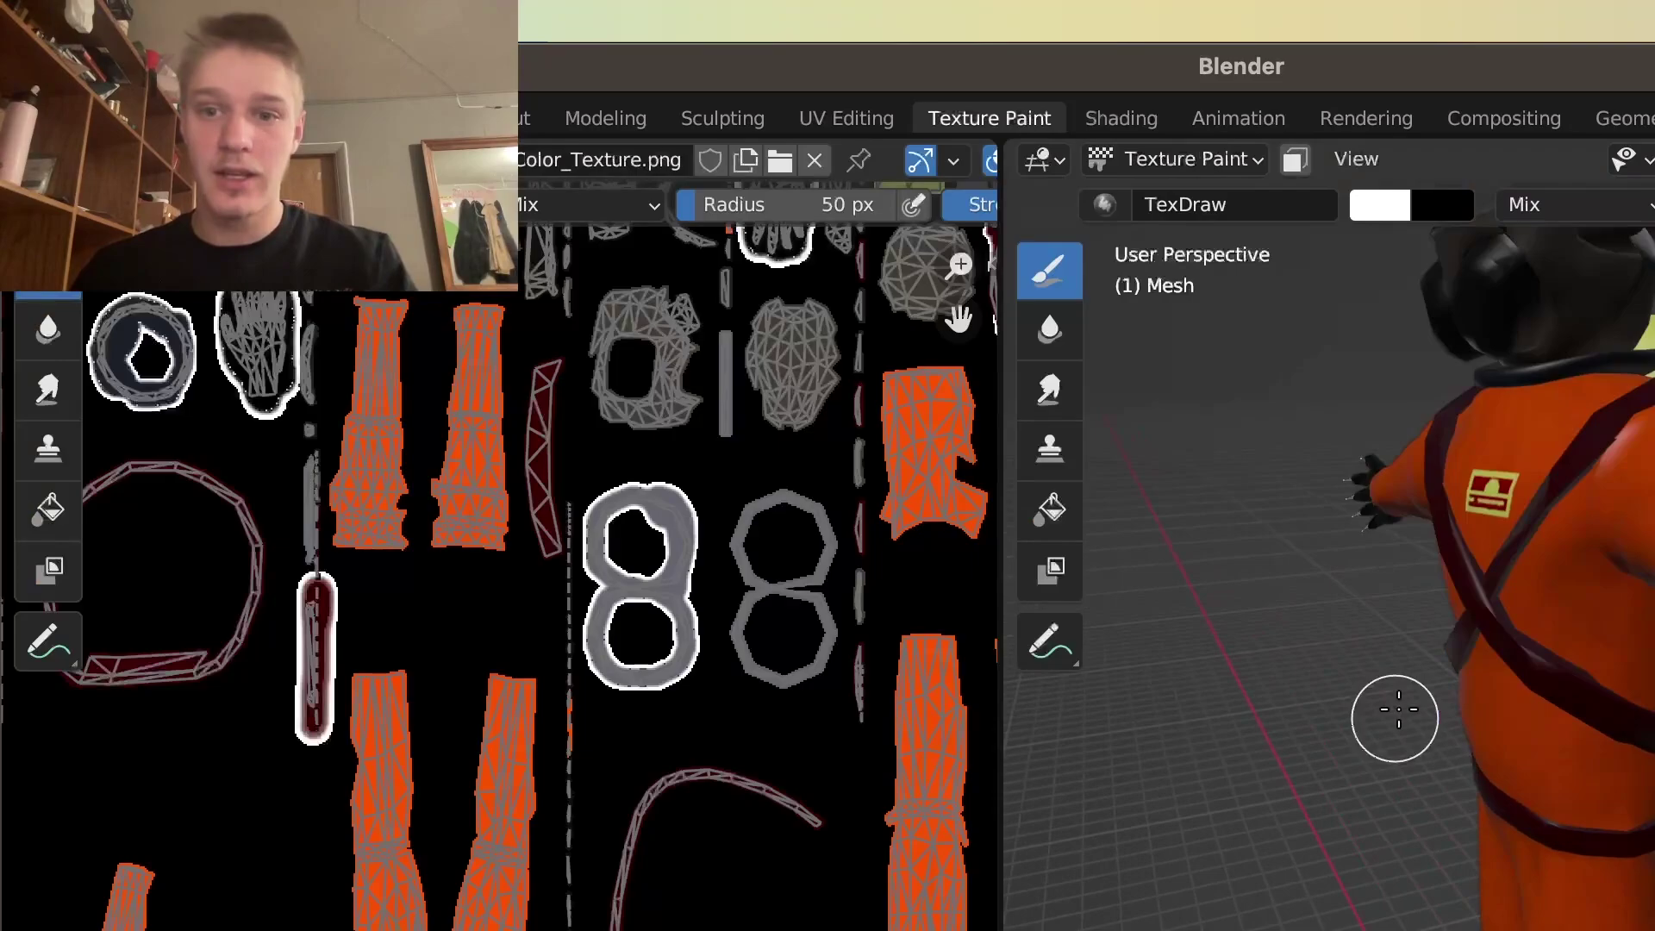
middle_click_drag(1398, 710, 1555, 715)
Try white 50 px TexDraw strokes on the suit's torso and texture image, and undo them.
mouse_move(1585, 735)
left_mouse_down()
mouse_move(1592, 670)
mouse_move(1620, 685)
left_mouse_up()
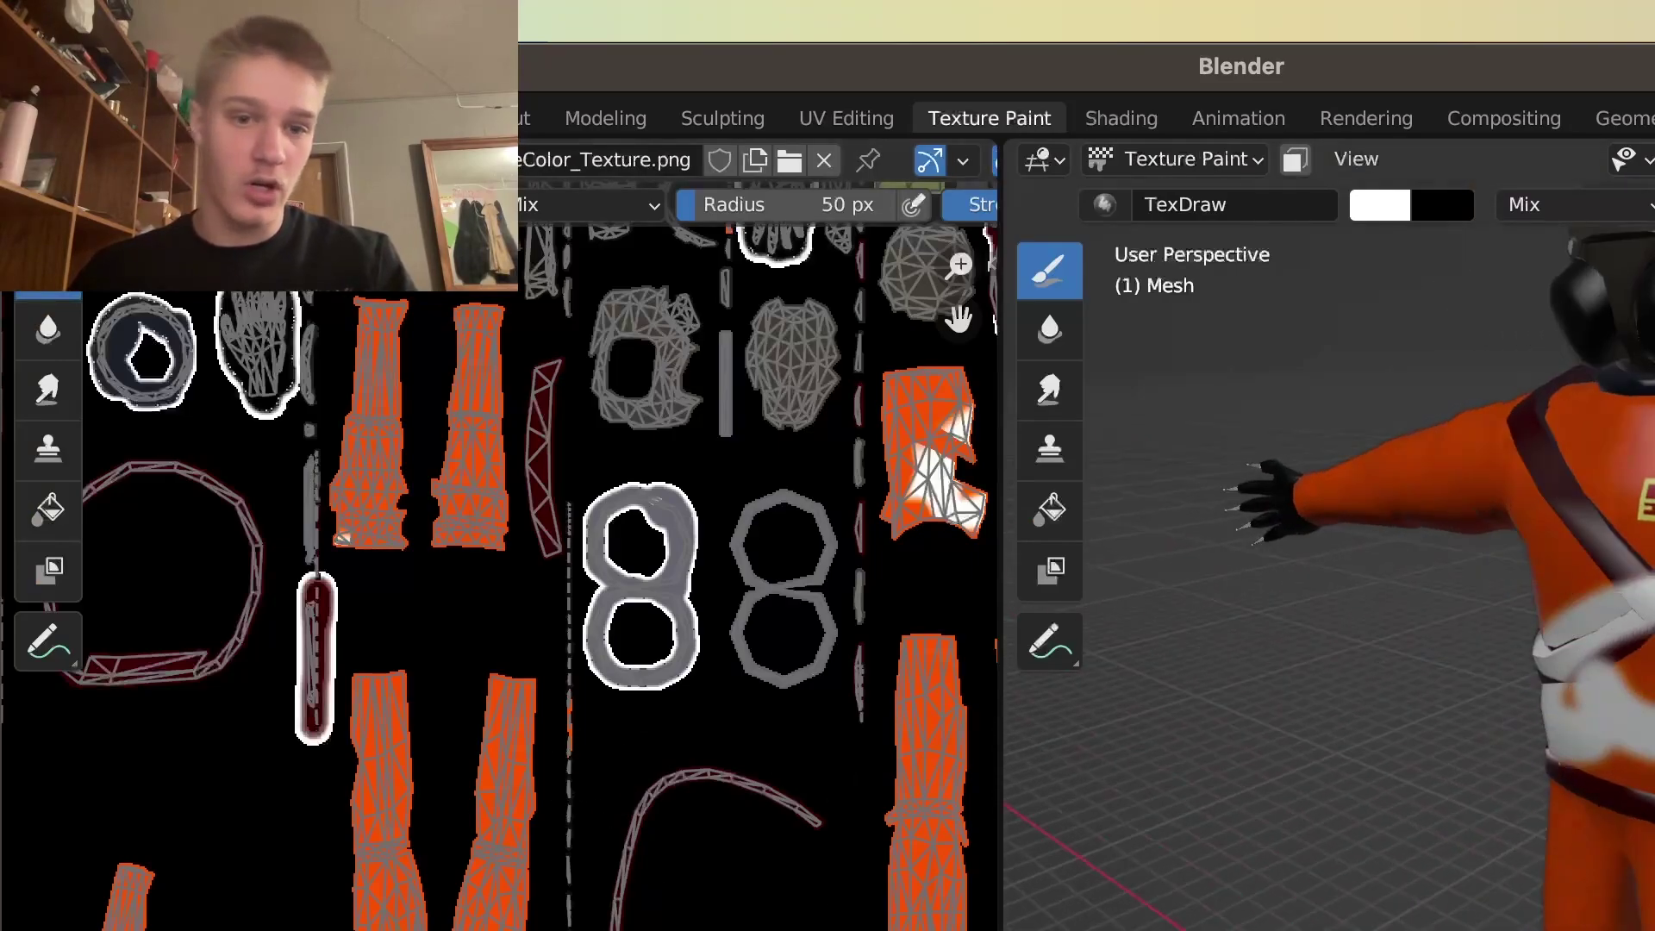
scroll(505, 854, "down", 3)
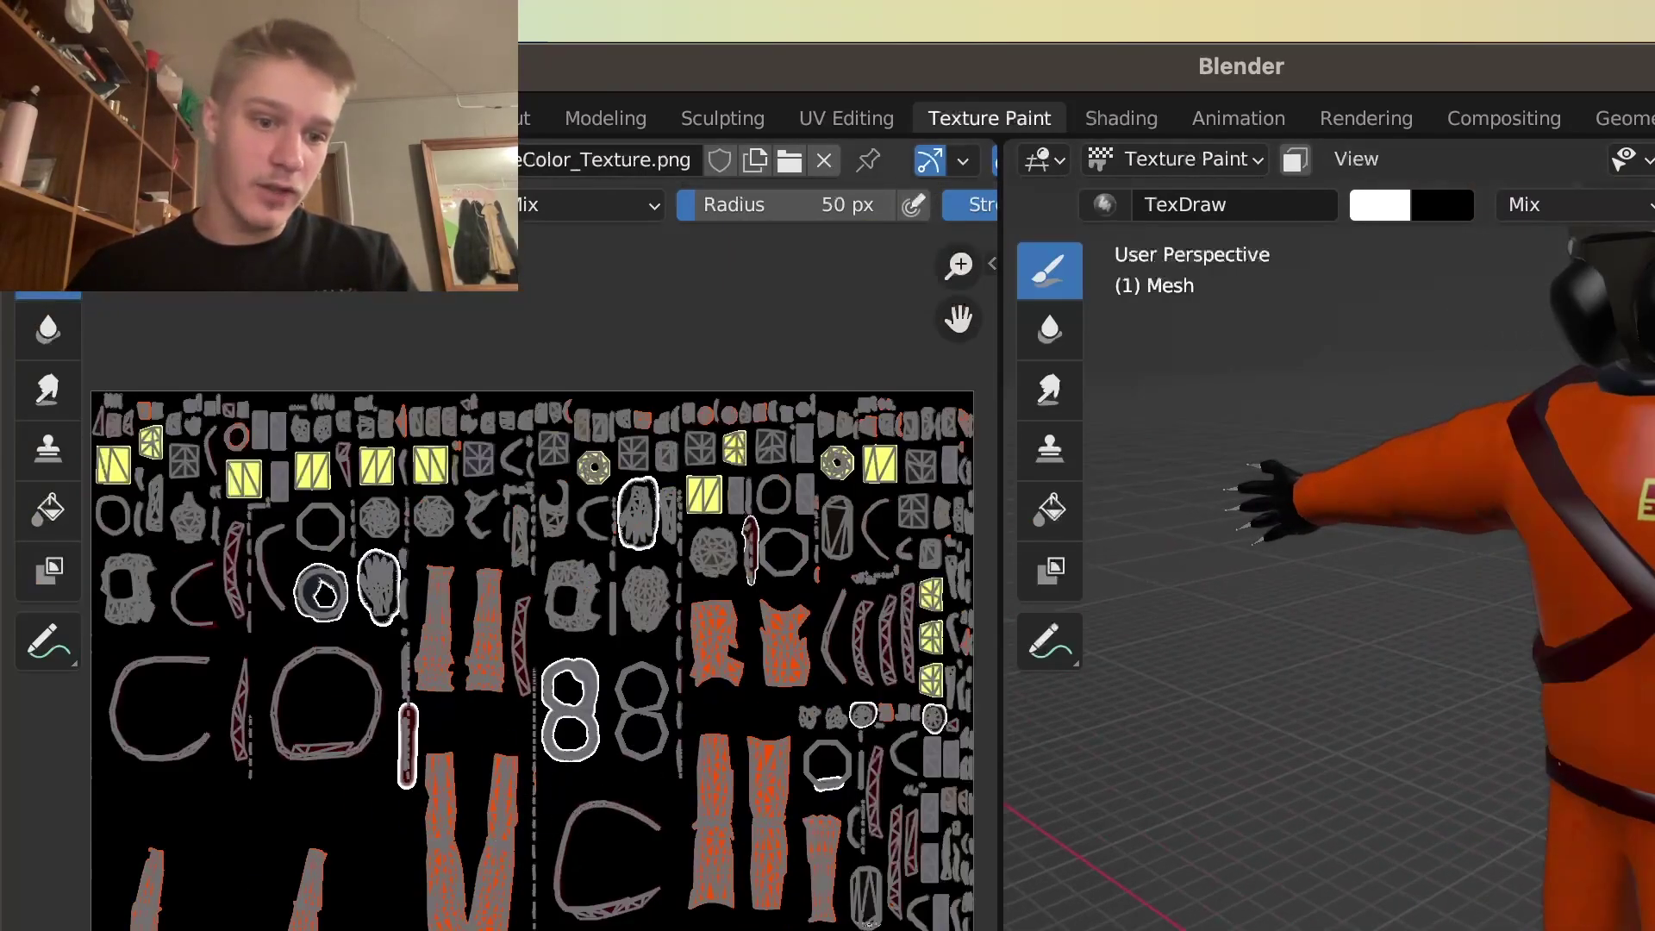
left_click_drag(319, 922, 435, 918)
left_click_drag(1608, 733, 1602, 492)
key("ctrl+z")
key("ctrl+z")
Paint the joined pair of long orange suit pieces near the middle of the texture image white with the 50 px brush.
mouse_move(1618, 581)
middle_mouse_down()
mouse_move(1651, 586)
mouse_move(1537, 609)
middle_mouse_up()
scroll(1504, 632, "up", 5)
middle_click_drag(1444, 644, 1404, 598)
scroll(1397, 586, "down", 5)
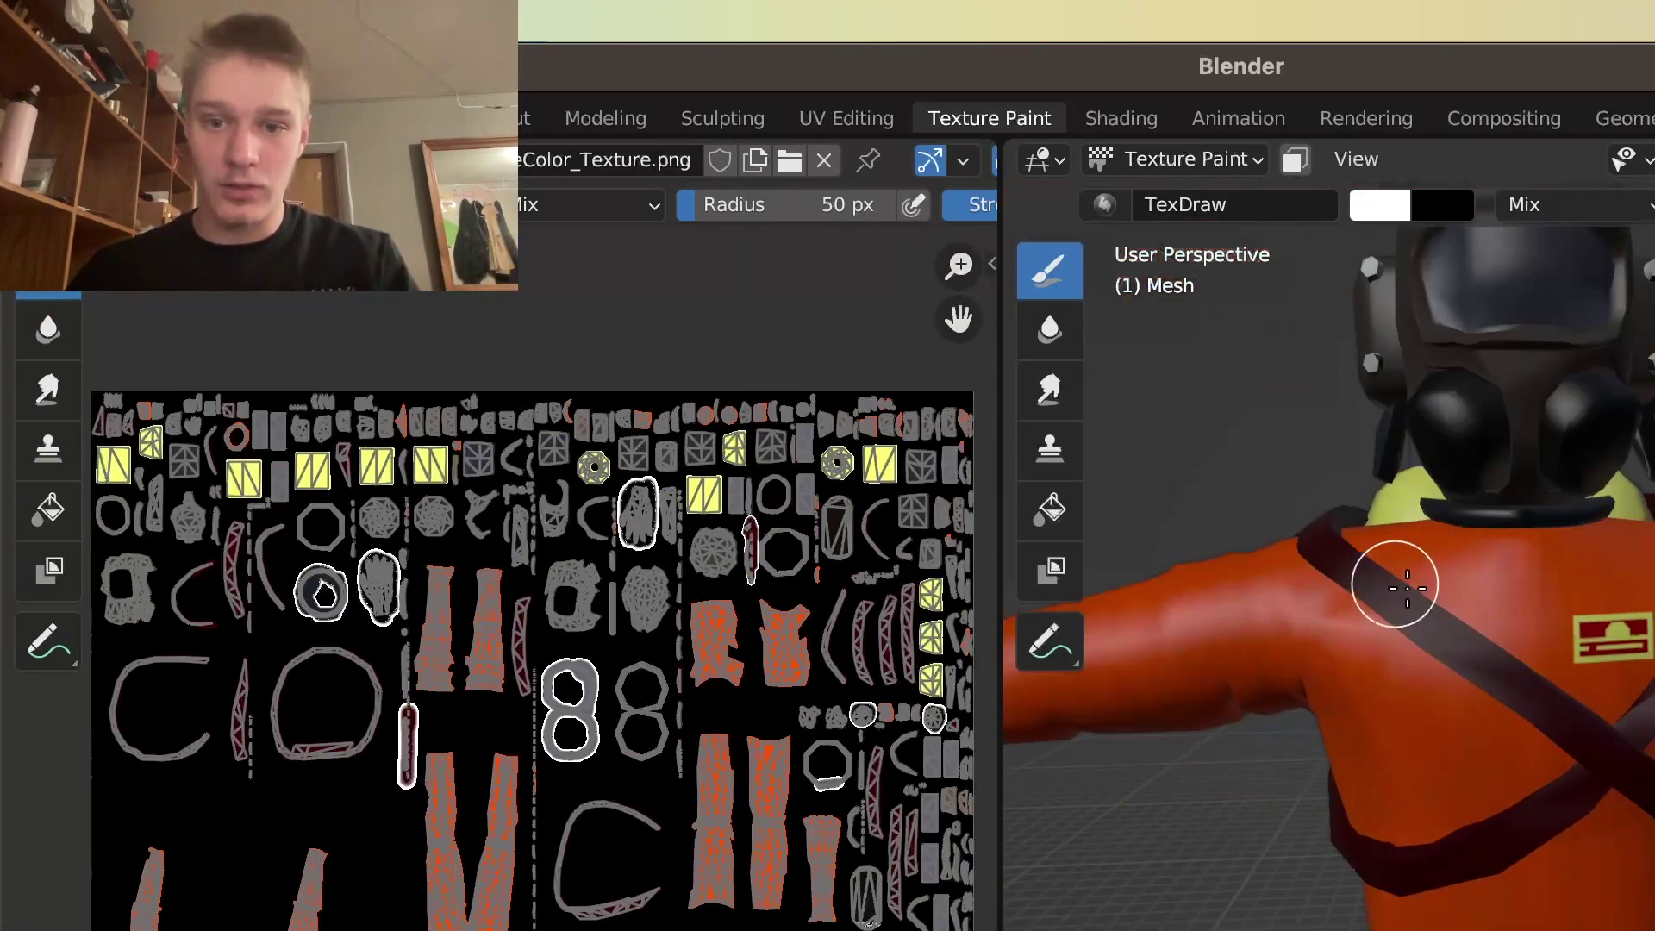
scroll(1408, 589, "down", 1)
scroll(505, 828, "up", 4)
mouse_move(168, 927)
middle_mouse_down()
mouse_move(706, 809)
mouse_move(182, 927)
middle_mouse_up()
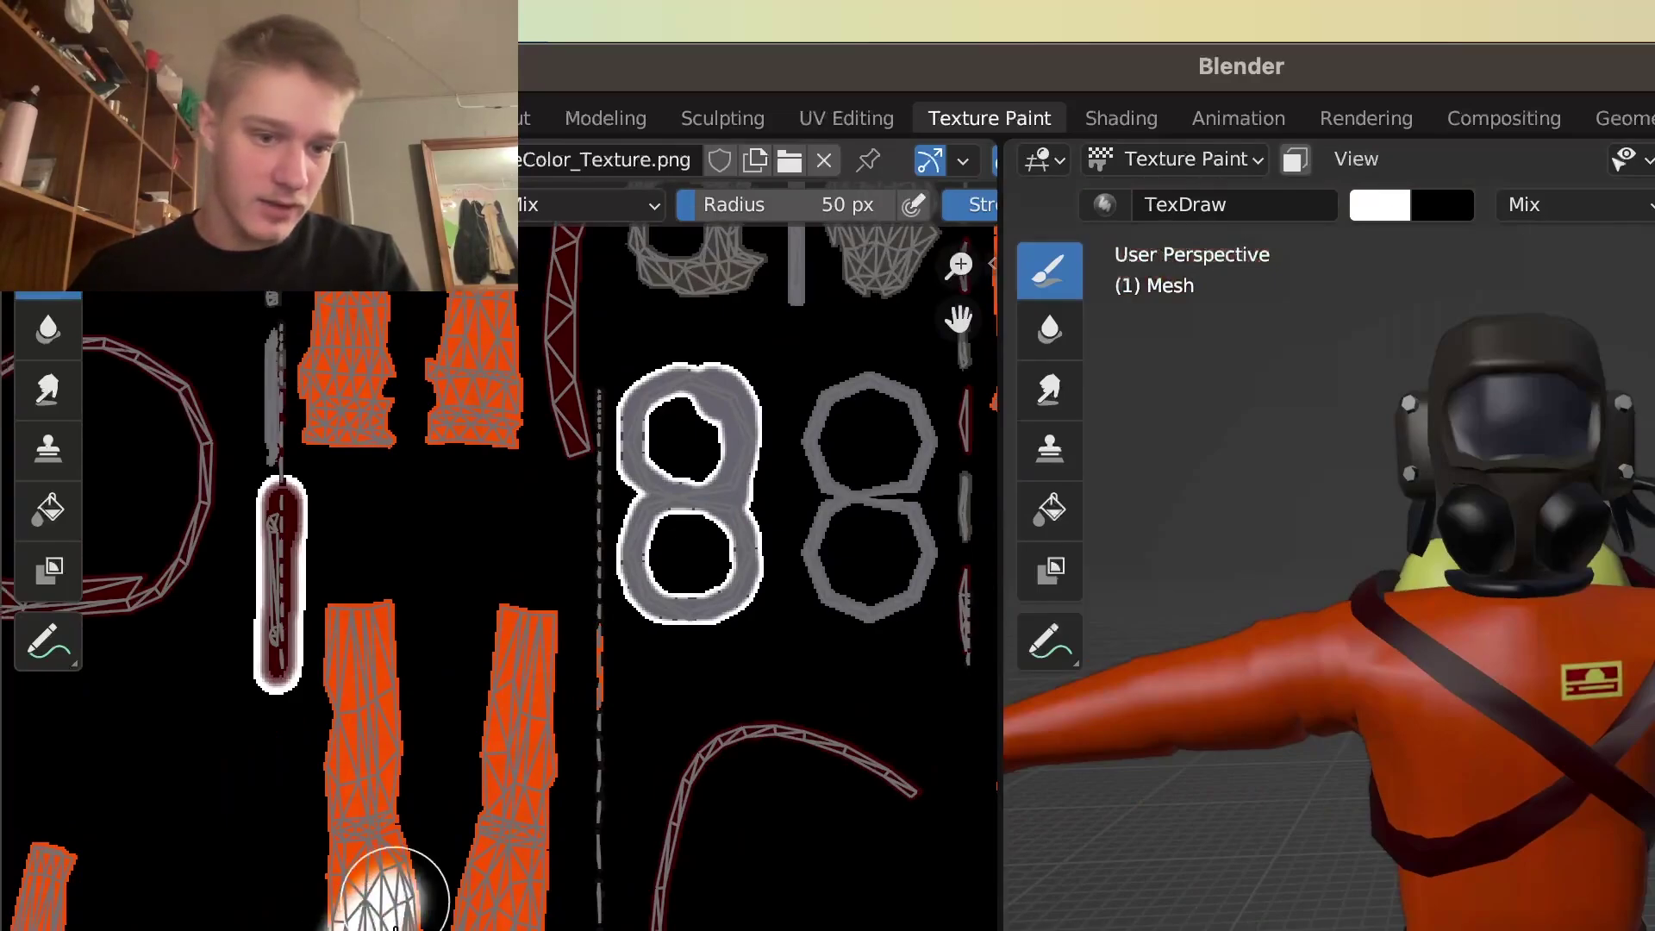
mouse_move(395, 927)
left_mouse_down()
mouse_move(370, 636)
mouse_move(344, 629)
mouse_move(469, 735)
mouse_move(531, 732)
mouse_move(551, 681)
mouse_move(538, 819)
mouse_move(474, 905)
mouse_move(444, 836)
left_mouse_up()
scroll(491, 845, "down", 2)
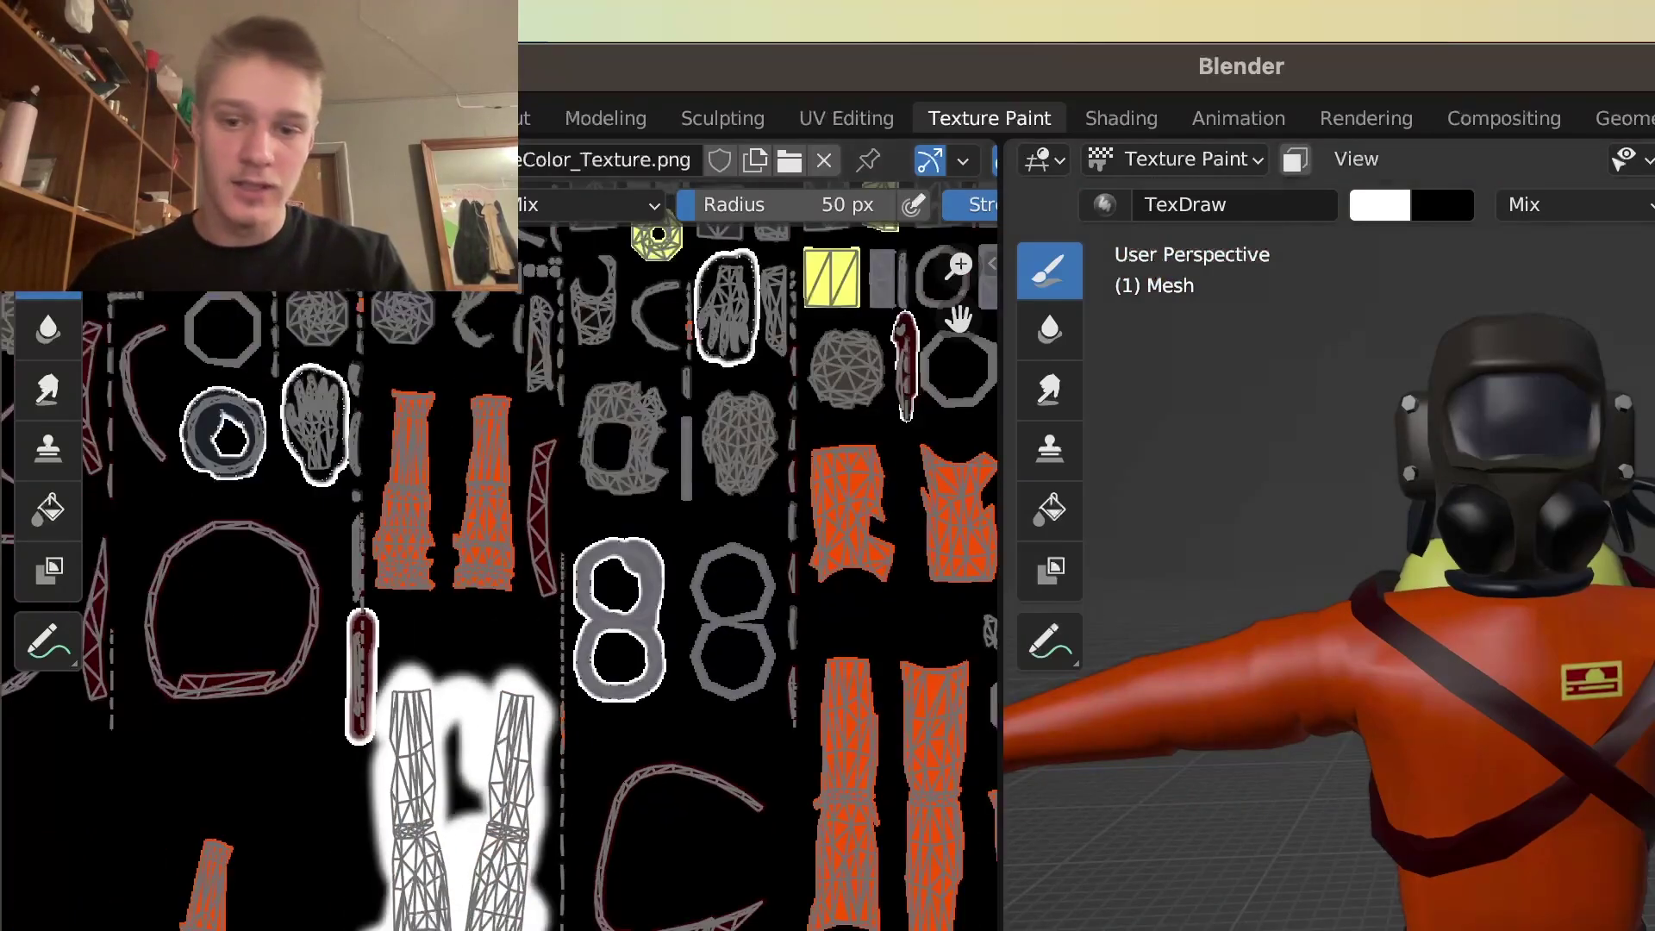
Try painting one of the two orange suit pieces beside the glove white, and undo the stroke.
middle_click_drag(514, 619, 598, 761)
scroll(556, 699, "up", 4)
mouse_move(601, 819)
left_mouse_down()
mouse_move(585, 692)
mouse_move(616, 402)
mouse_move(665, 425)
mouse_move(685, 758)
mouse_move(630, 552)
left_mouse_up()
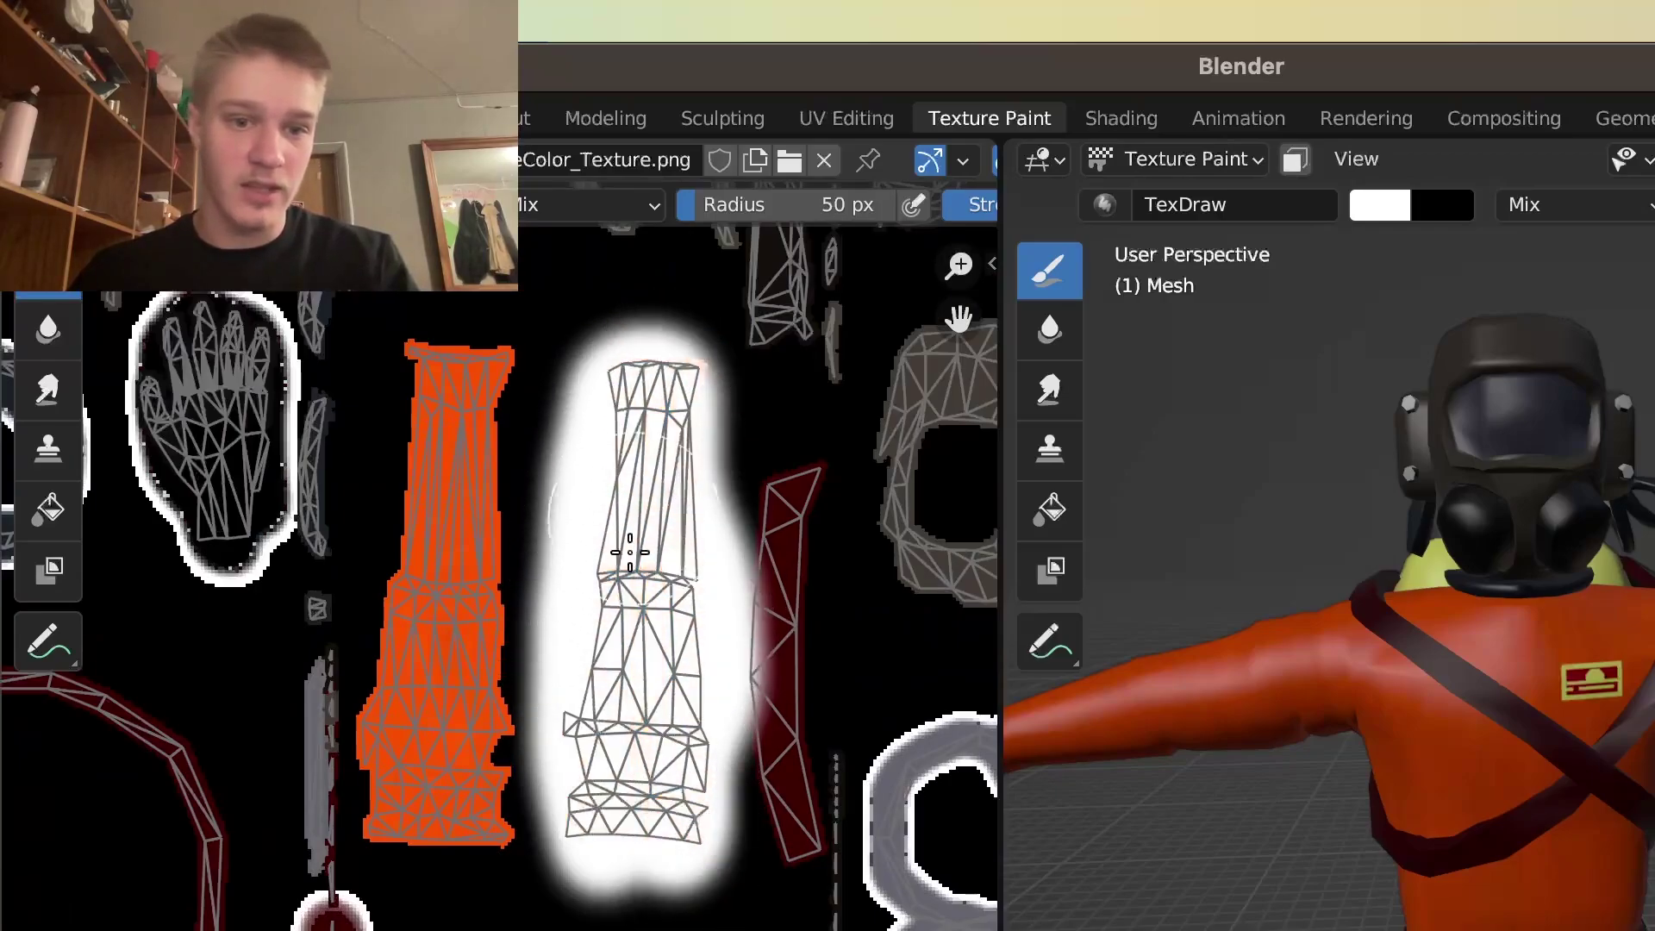
key("ctrl+z")
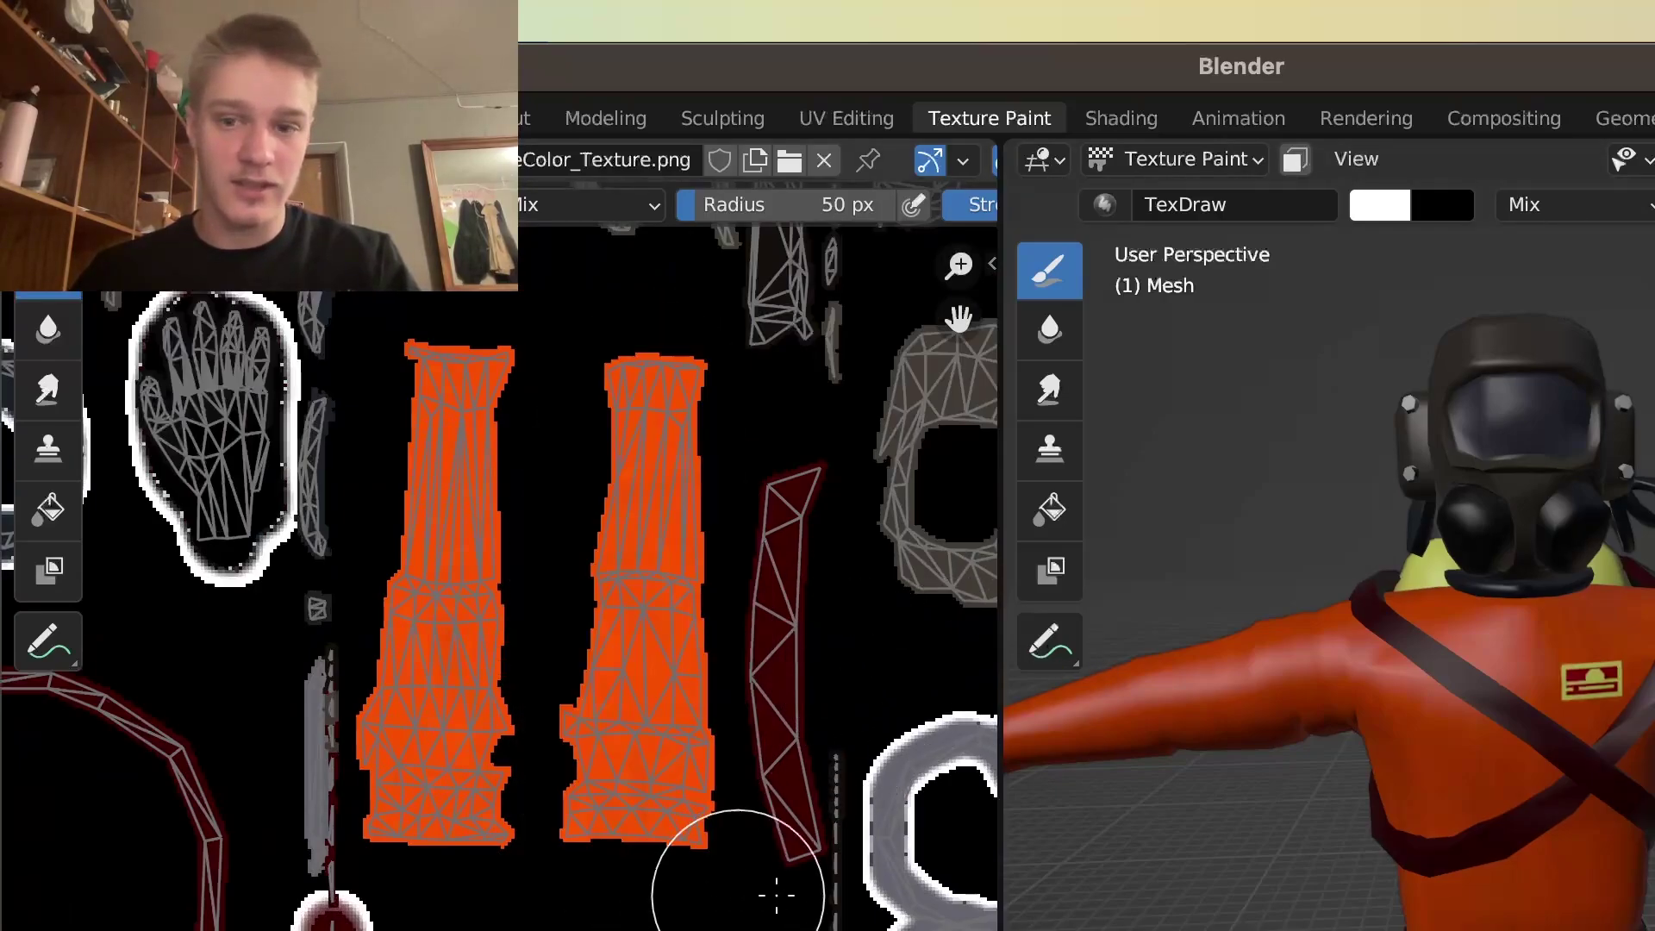
Paint the pair of orange suit pieces below the already white joined pair white in the texture image, enlarging the brush to 88 px.
middle_click_drag(495, 926, 458, 500)
scroll(464, 535, "down", 4)
middle_click_drag(554, 930, 555, 850)
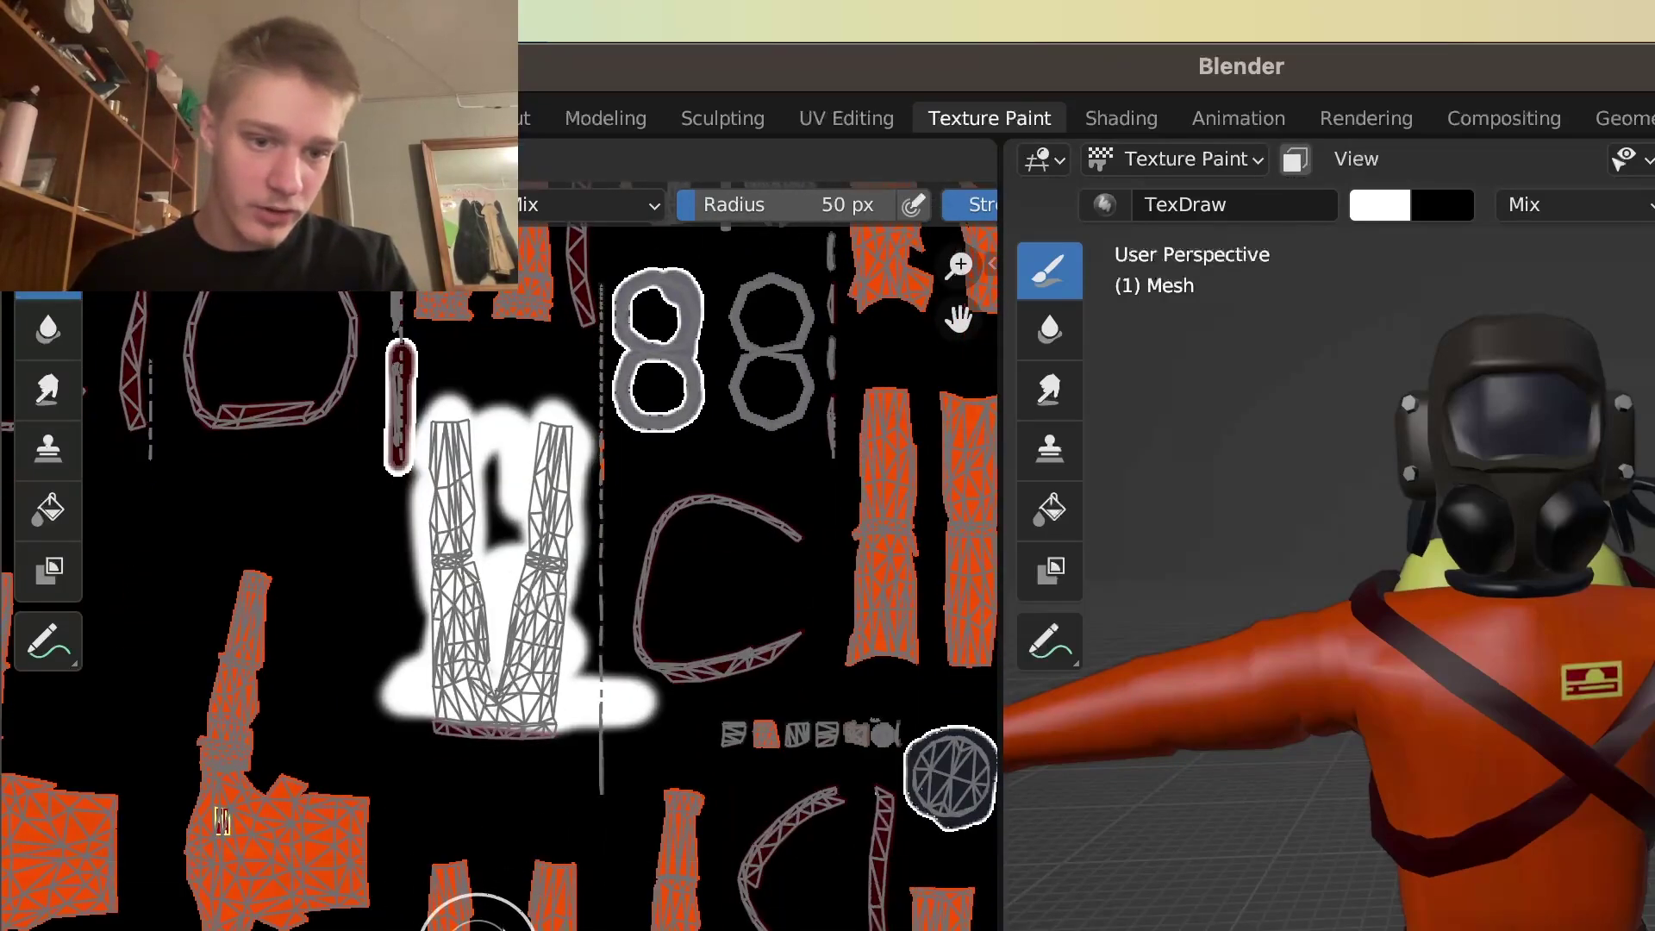
left_click(507, 928)
mouse_move(540, 901)
left_mouse_down()
mouse_move(542, 917)
mouse_move(450, 884)
left_mouse_up()
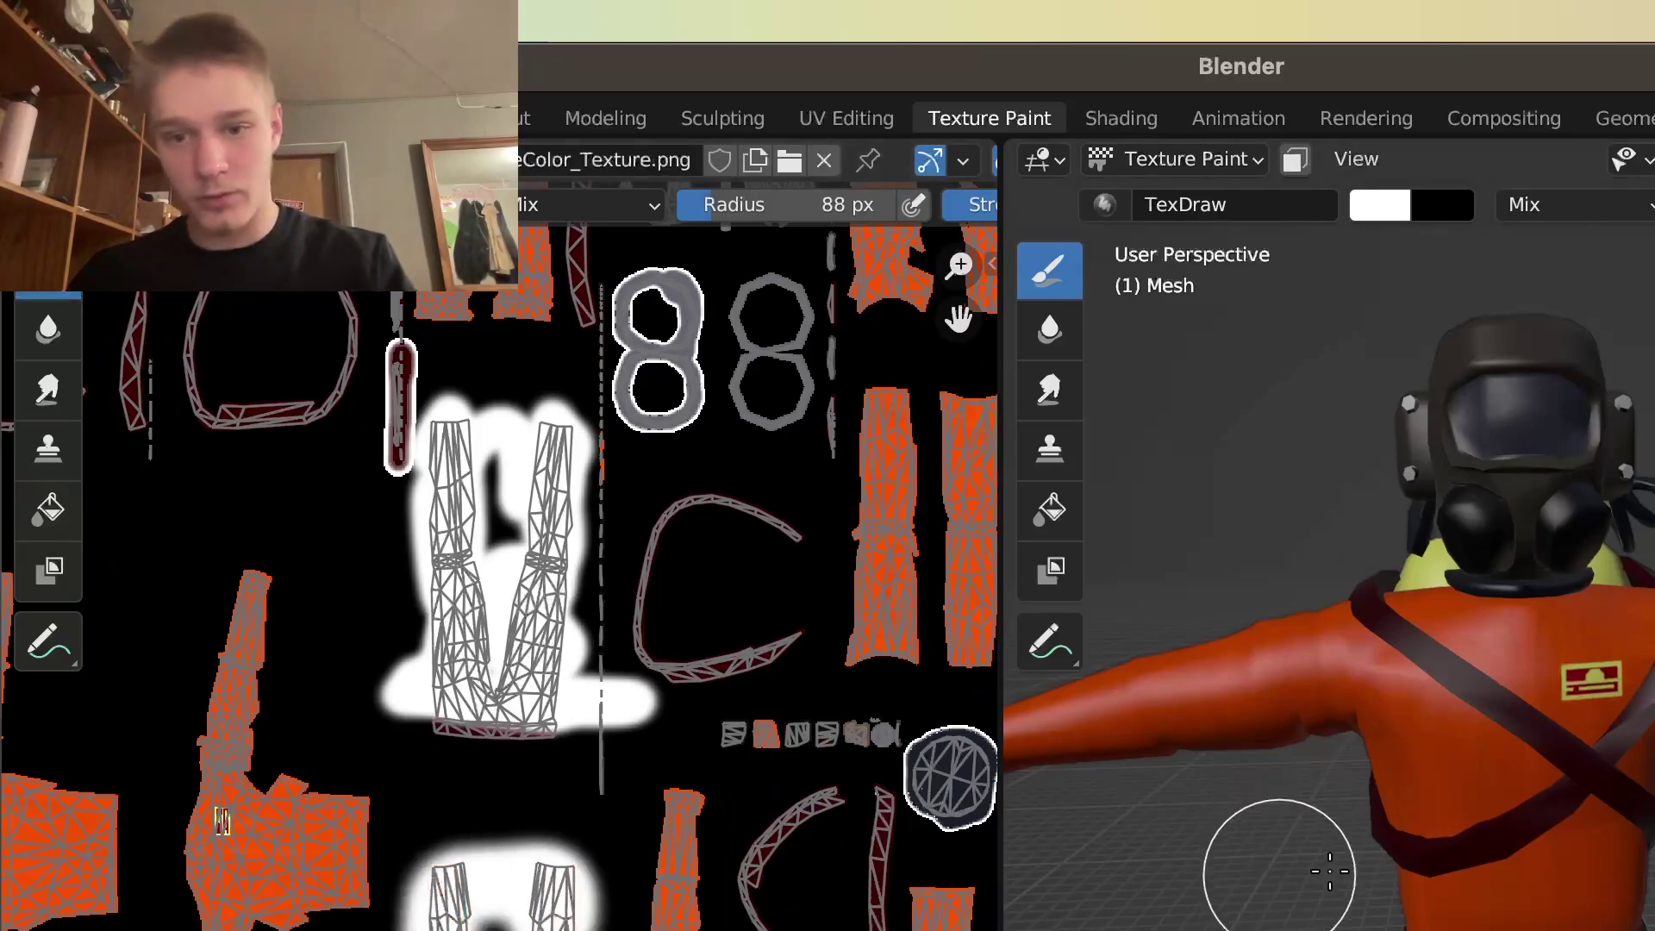
Paint the suit's legs white directly on the 3D model with the 88 px brush, working from several viewing angles.
middle_click_drag(1330, 871, 1273, 929)
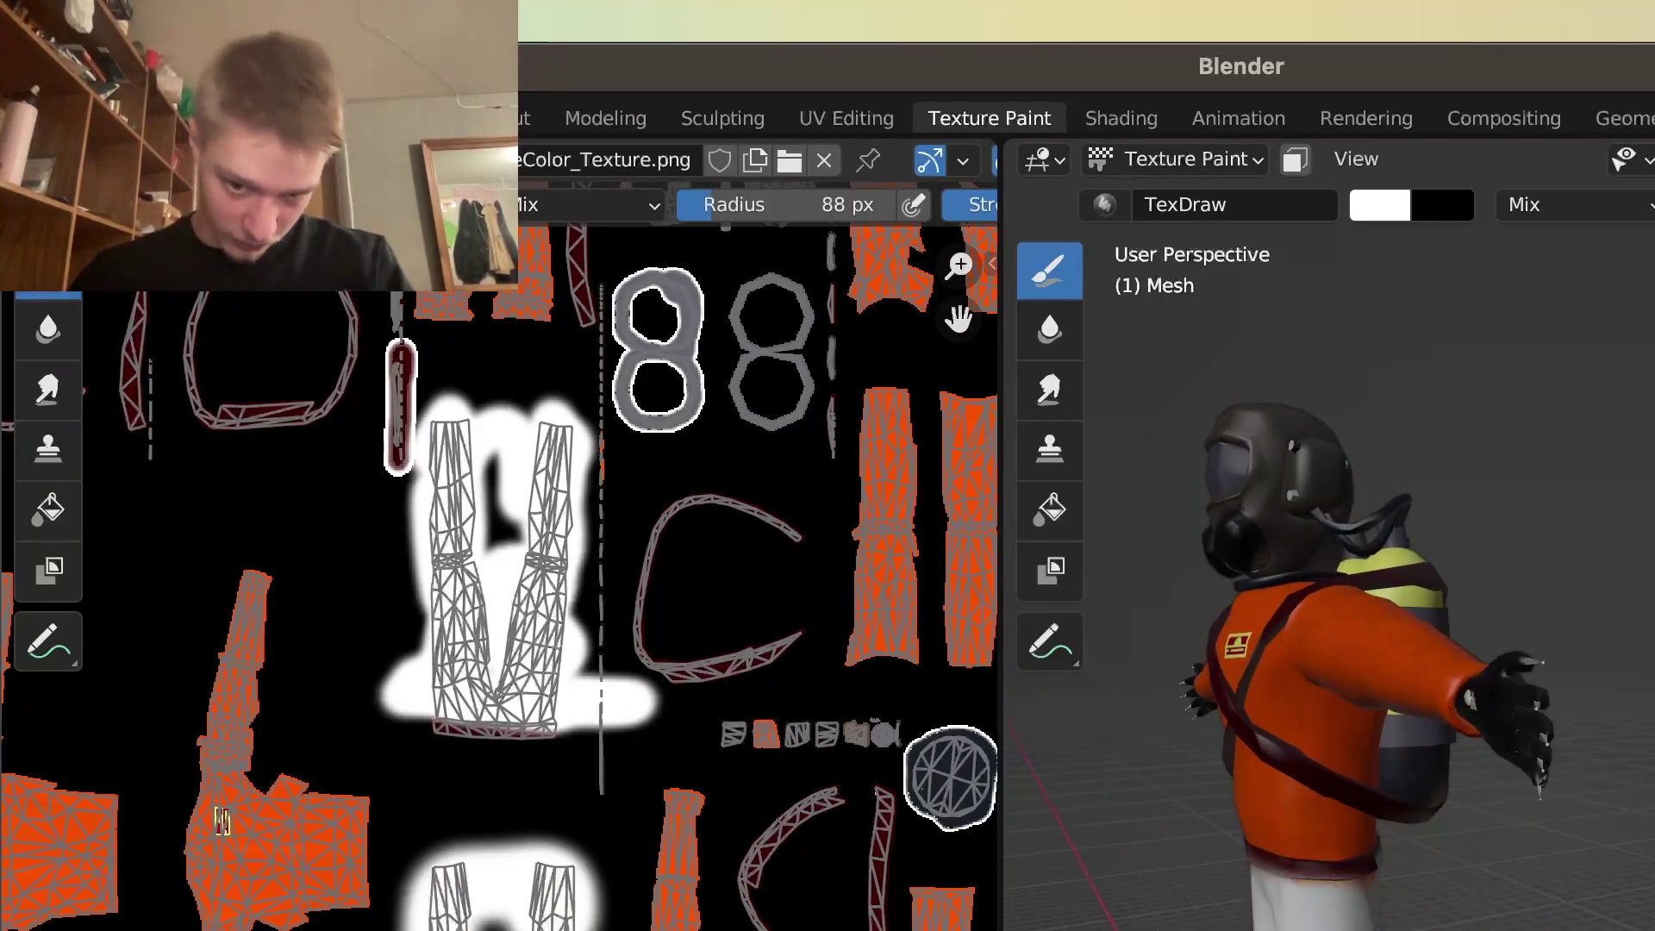
left_click_drag(1345, 927, 1358, 929)
middle_click_drag(1621, 927, 1396, 929)
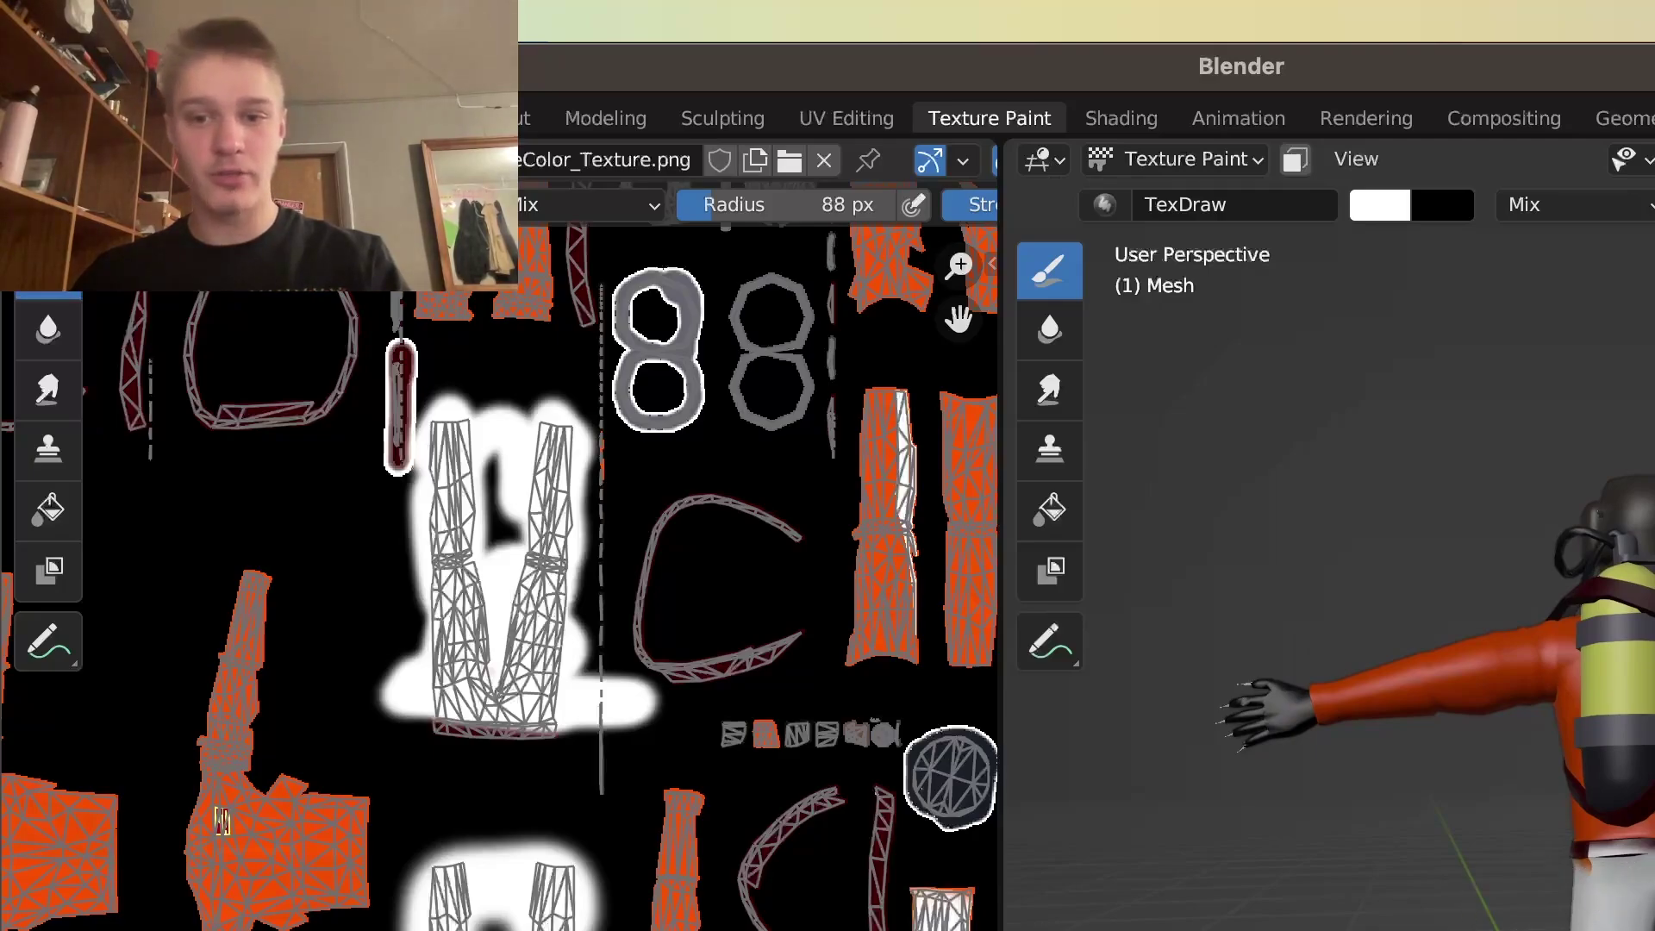
middle_click_drag(1379, 930, 1422, 929)
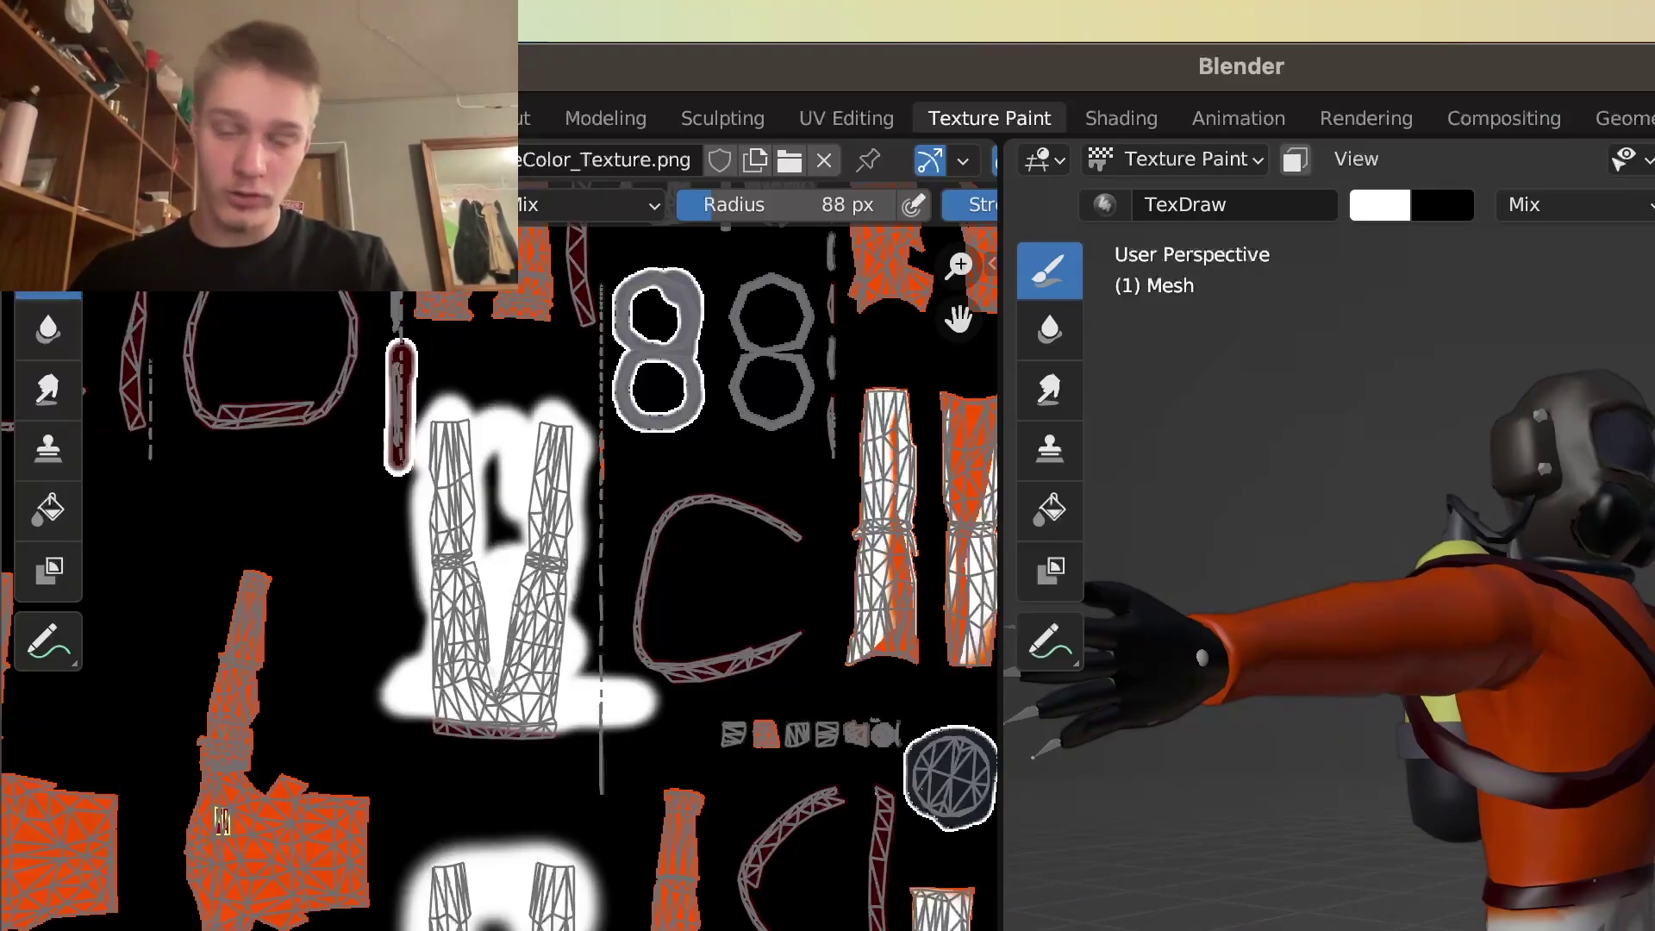
Set the TexDraw brush to red with a 294 px radius and cover the character model with red strokes.
scroll(1423, 922, "down", 5)
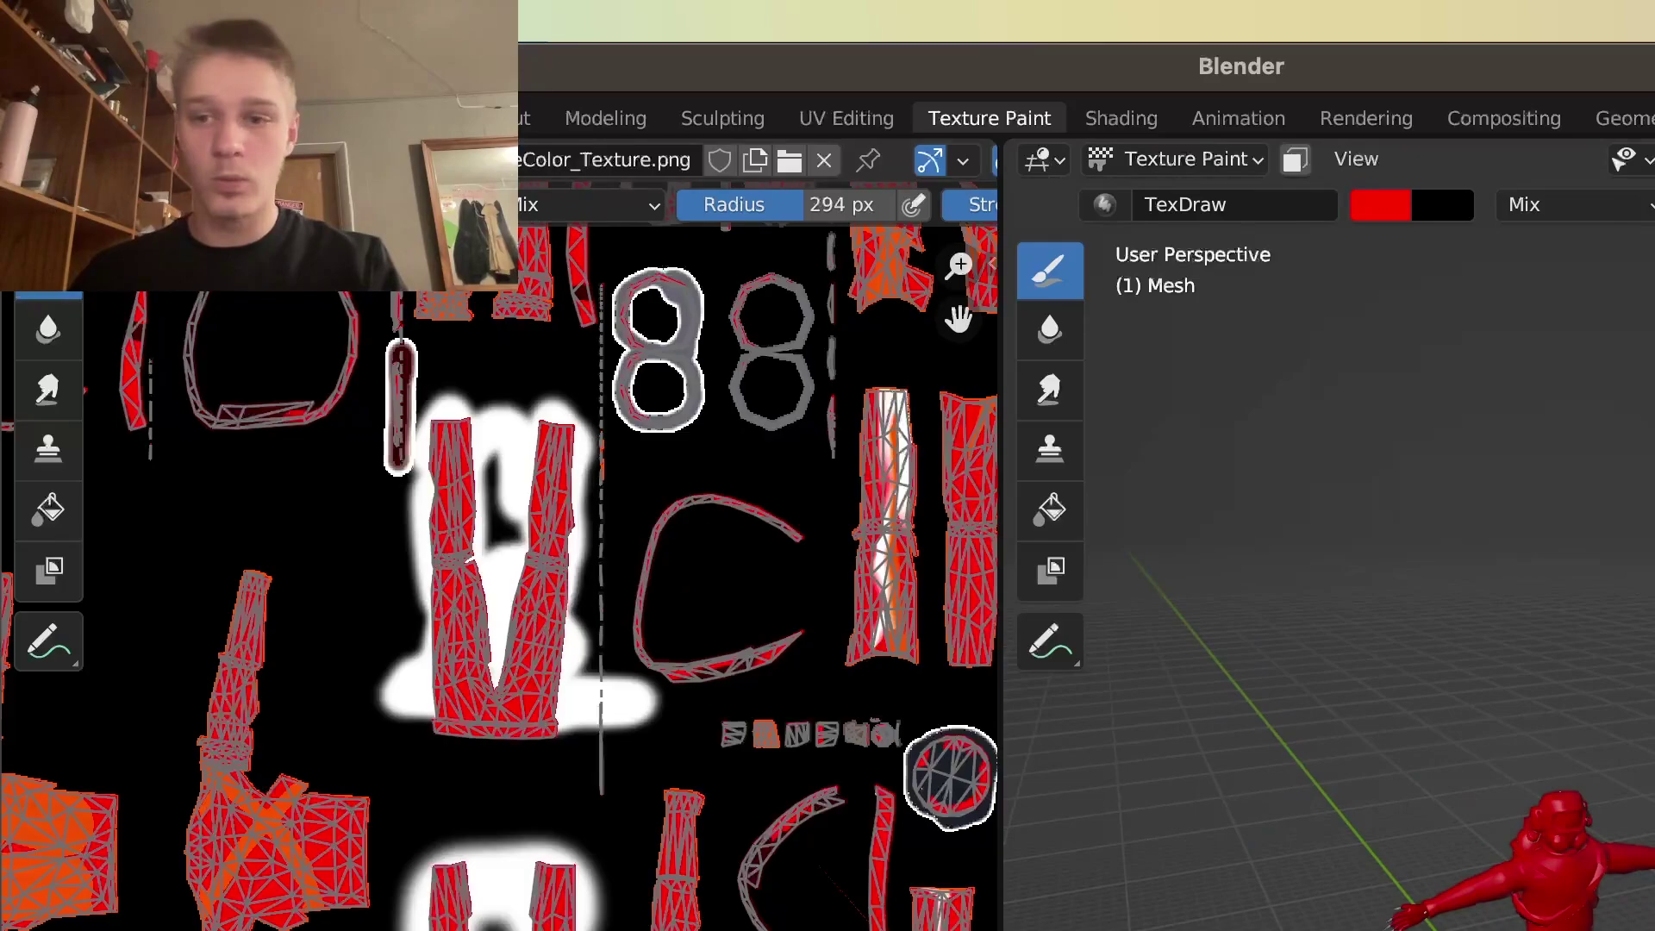
scroll(1379, 746, "down", 2)
scroll(1620, 923, "up", 5)
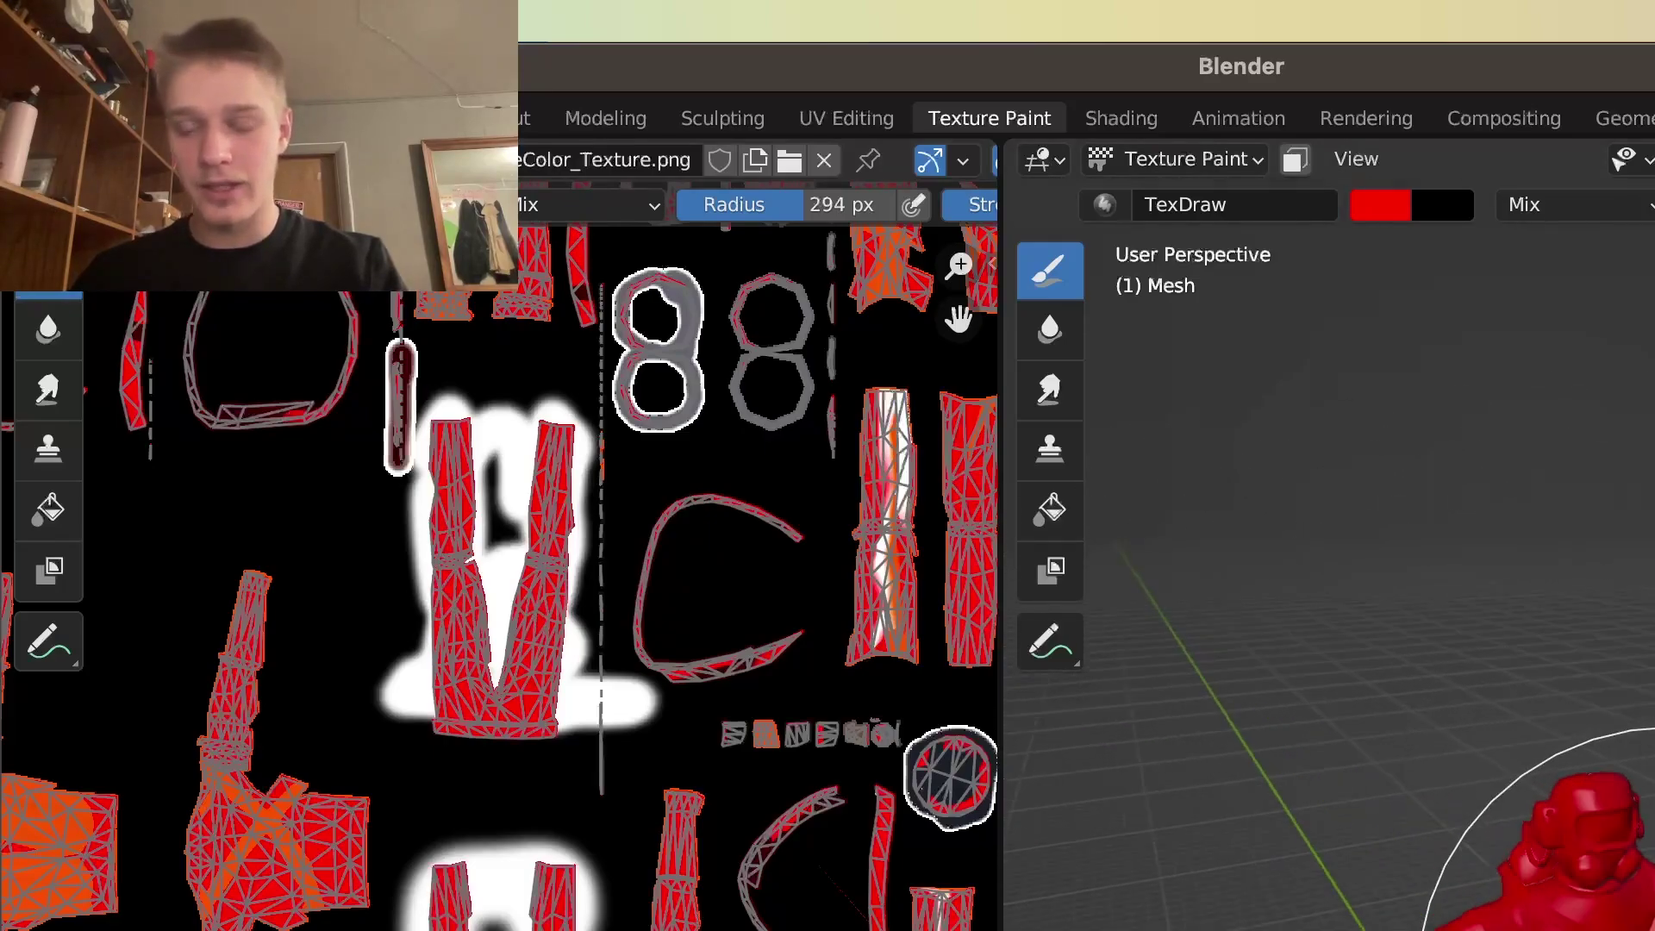
middle_click_drag(1642, 930, 1590, 904)
middle_click_drag(345, 576, 501, 771)
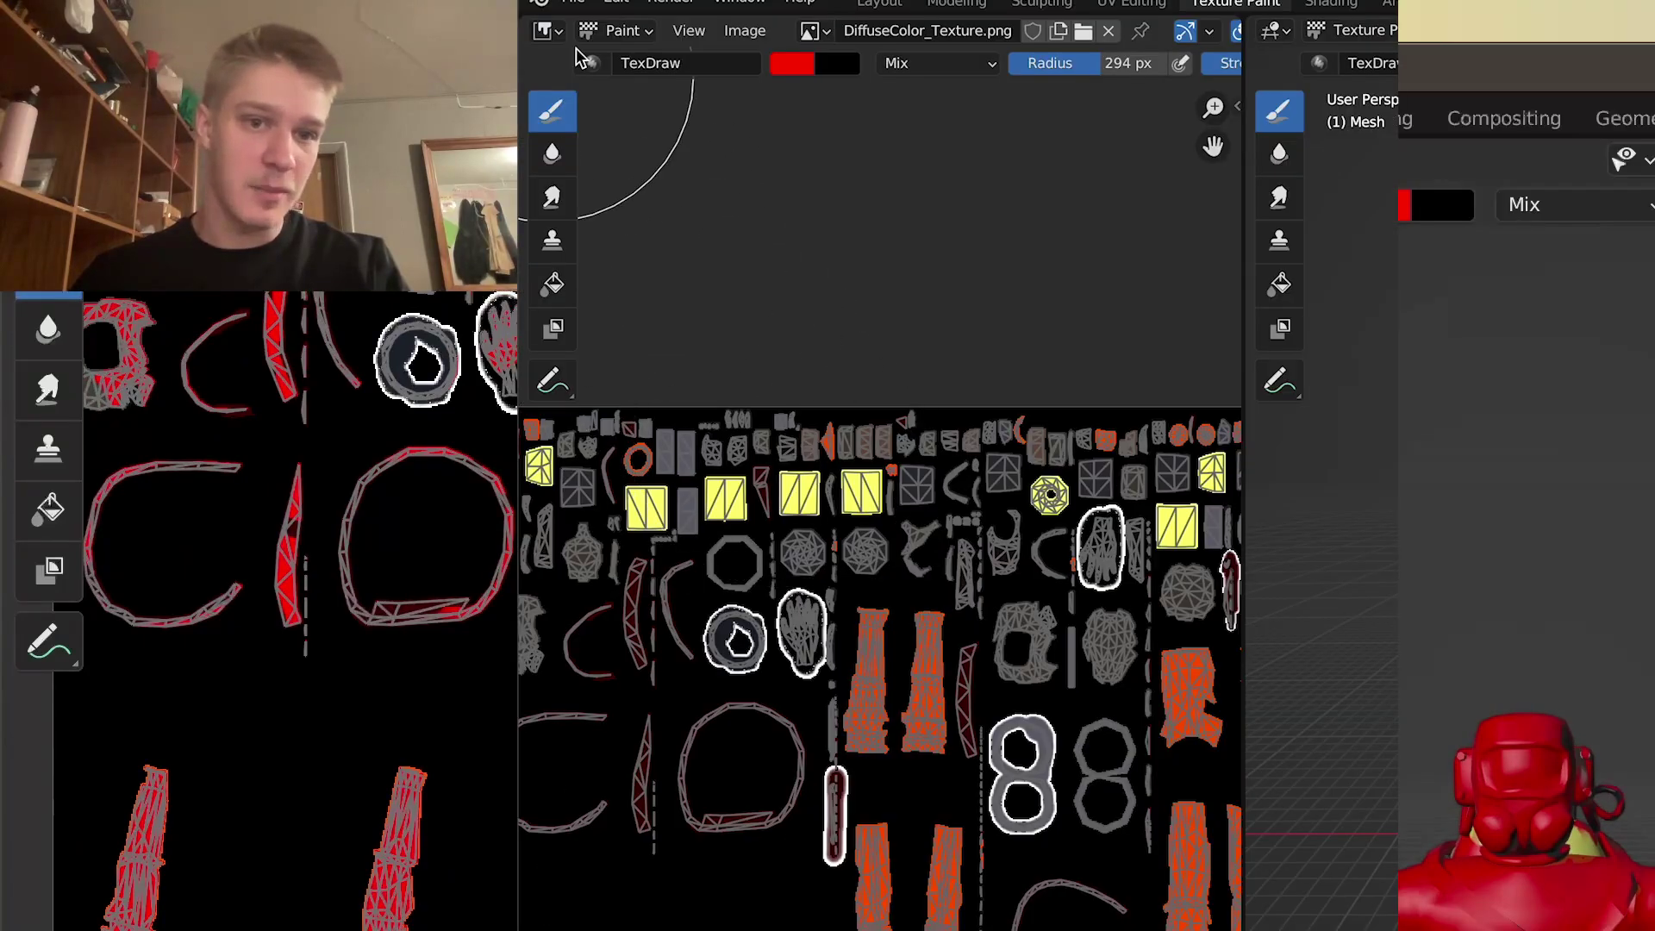
Try to save the painted texture image as Basic SUIT.png in the textures folder, and cancel the file dialog.
left_click(744, 31)
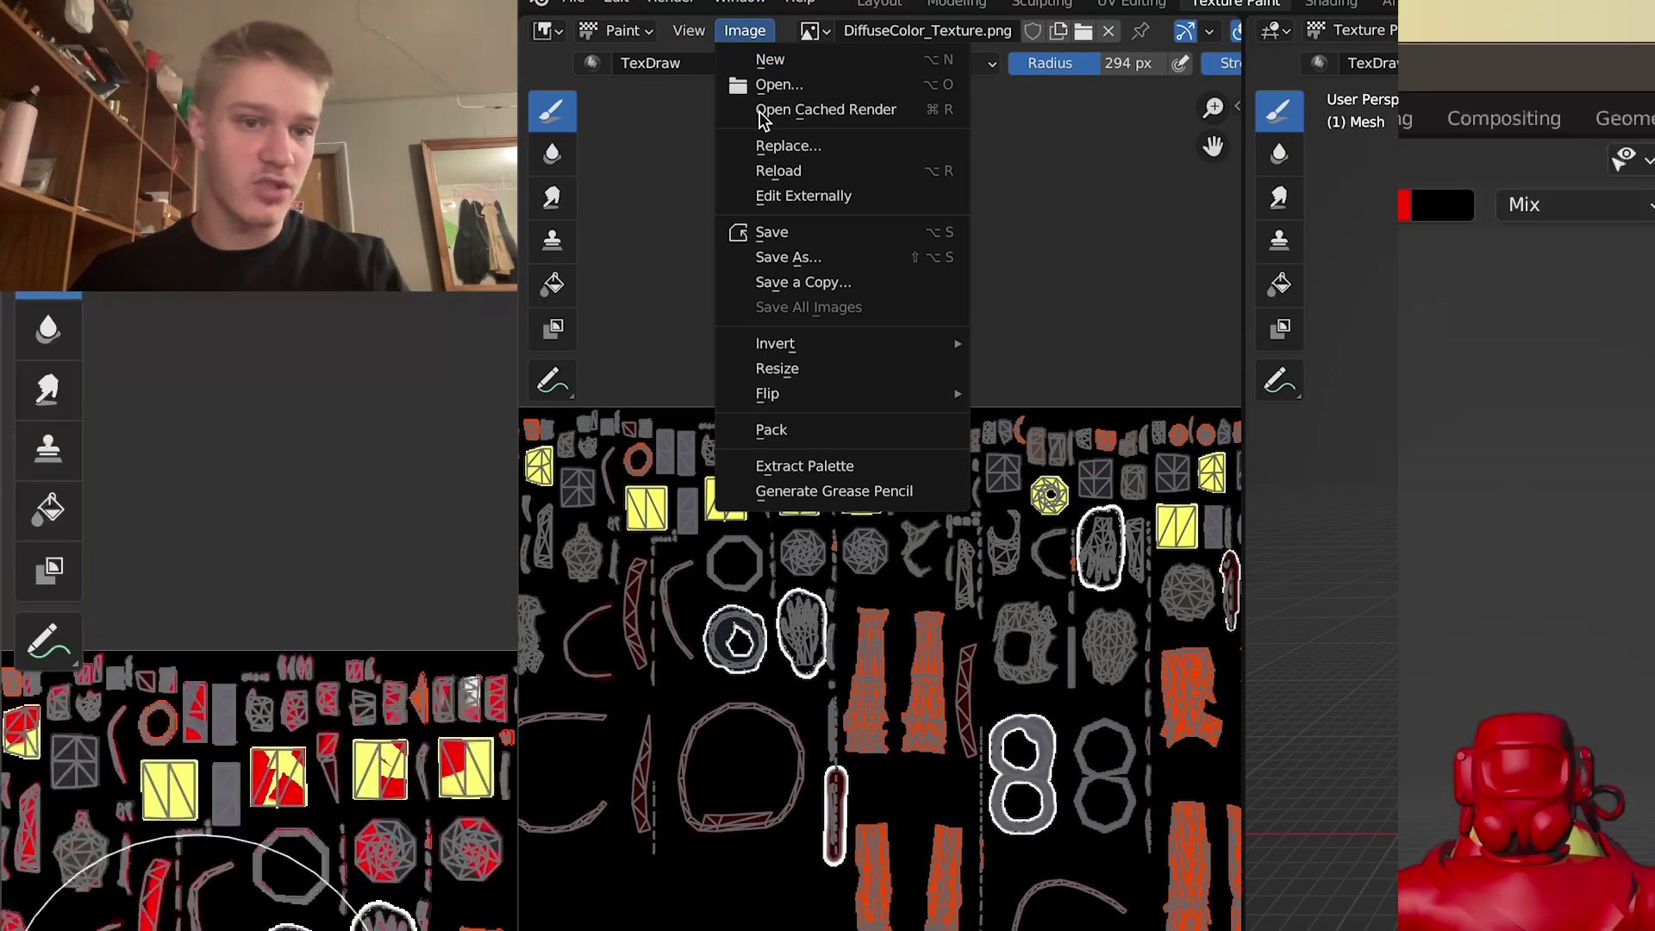
left_click(788, 257)
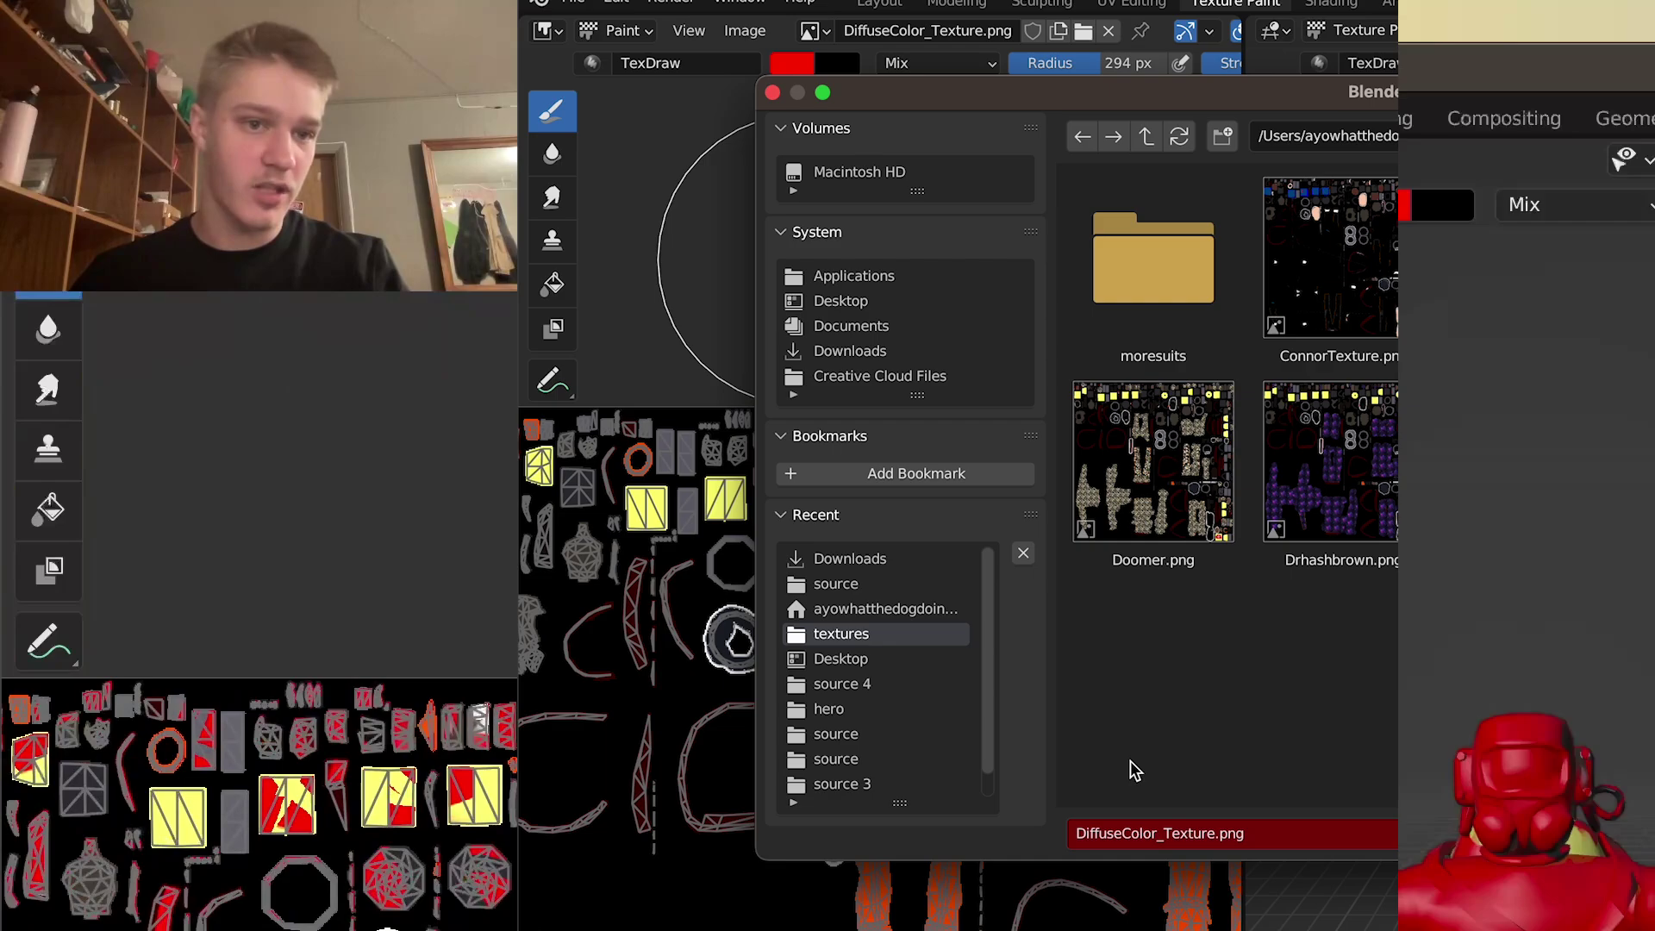
left_click(1216, 833)
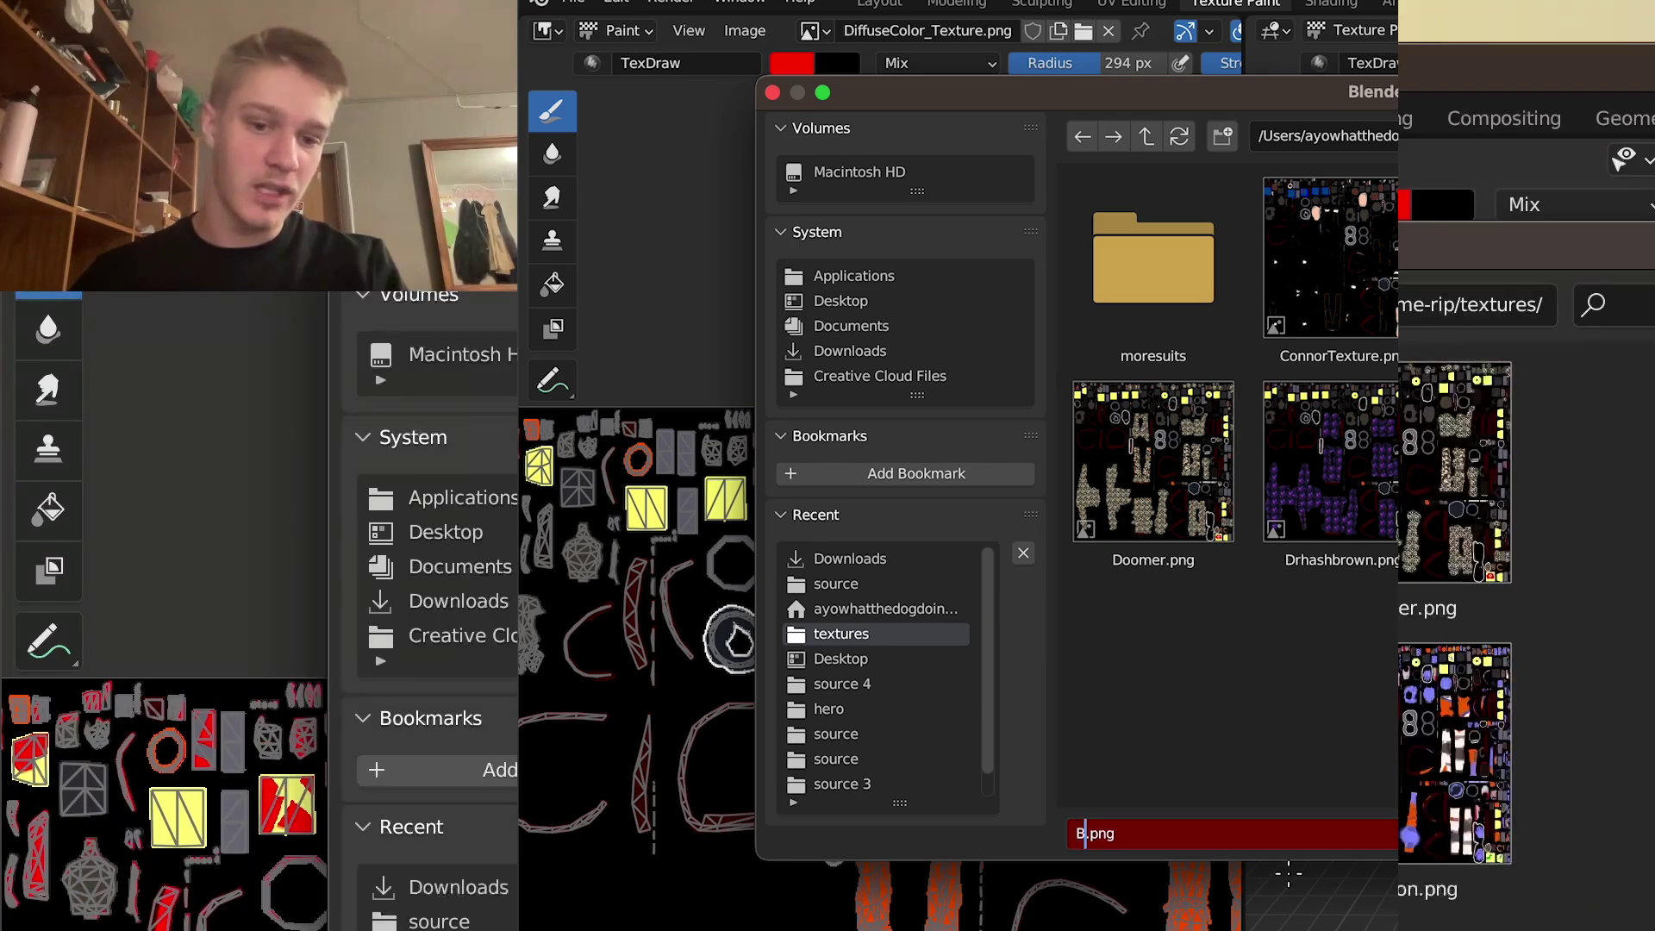
type("SUIT")
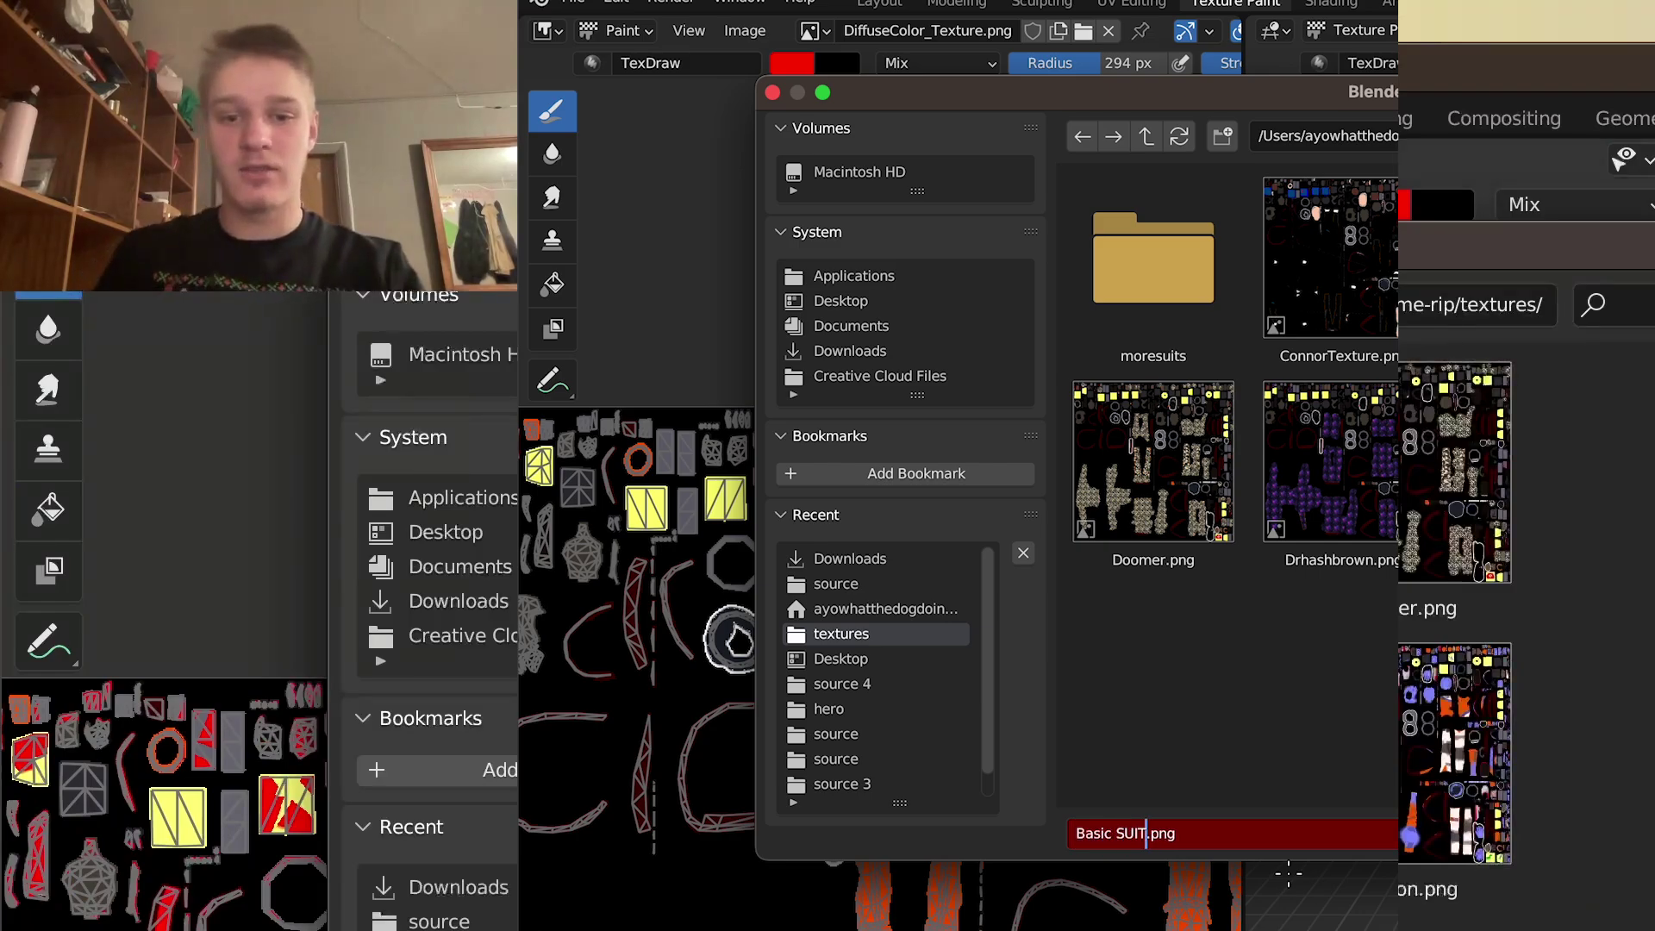
key("Return")
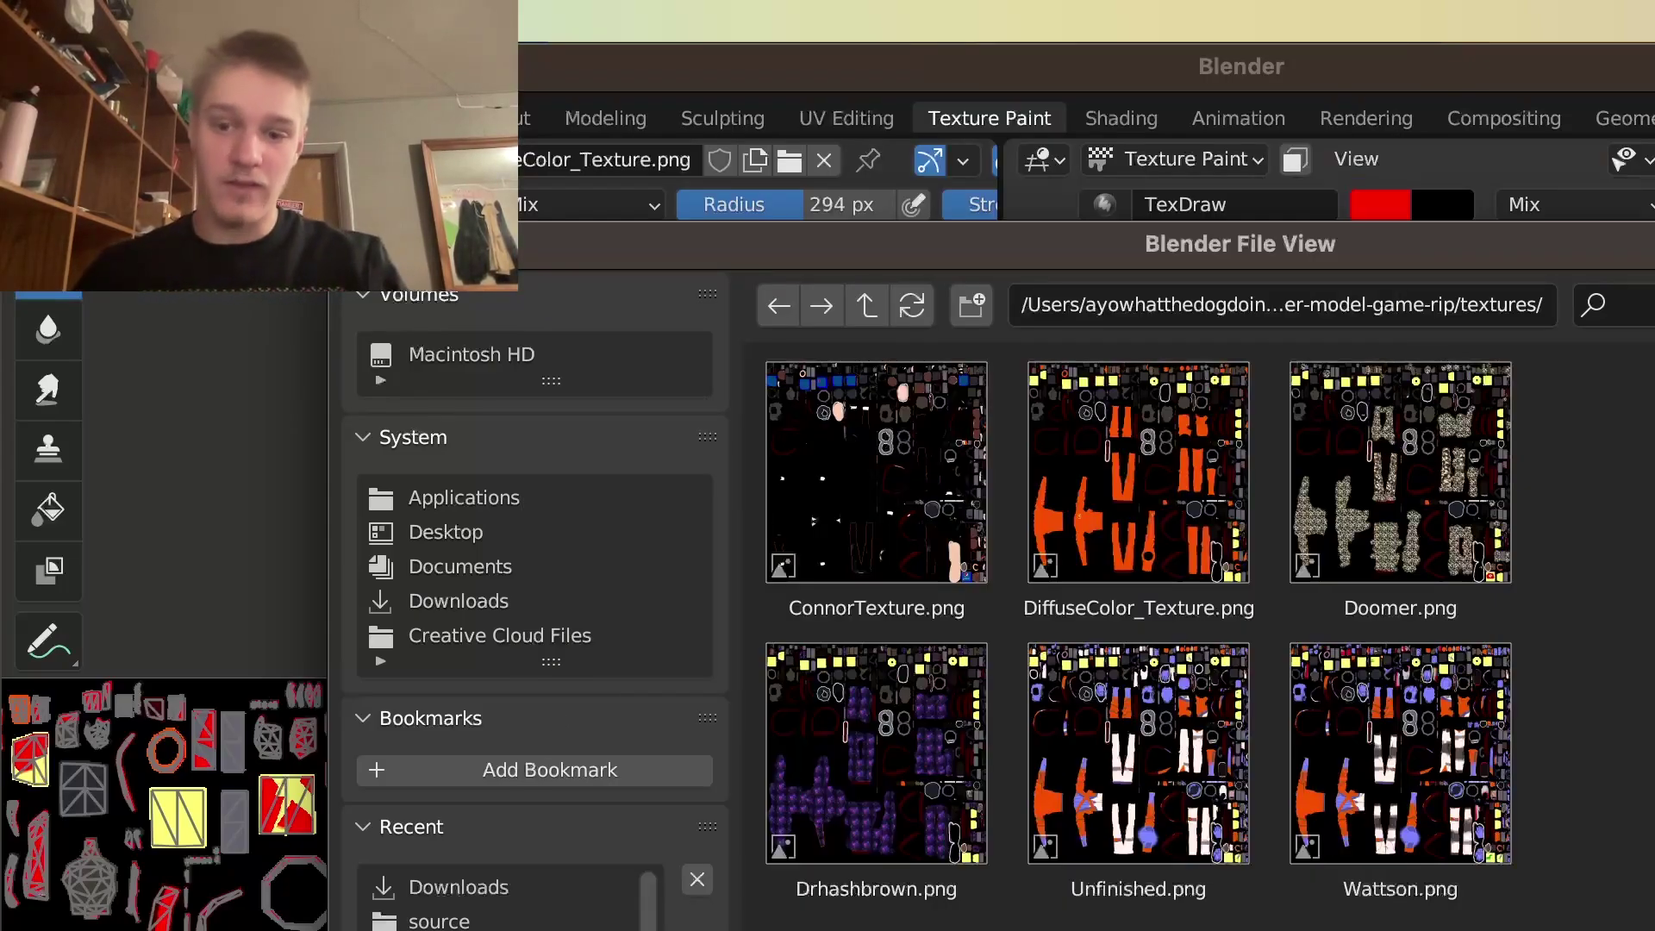
key("Escape")
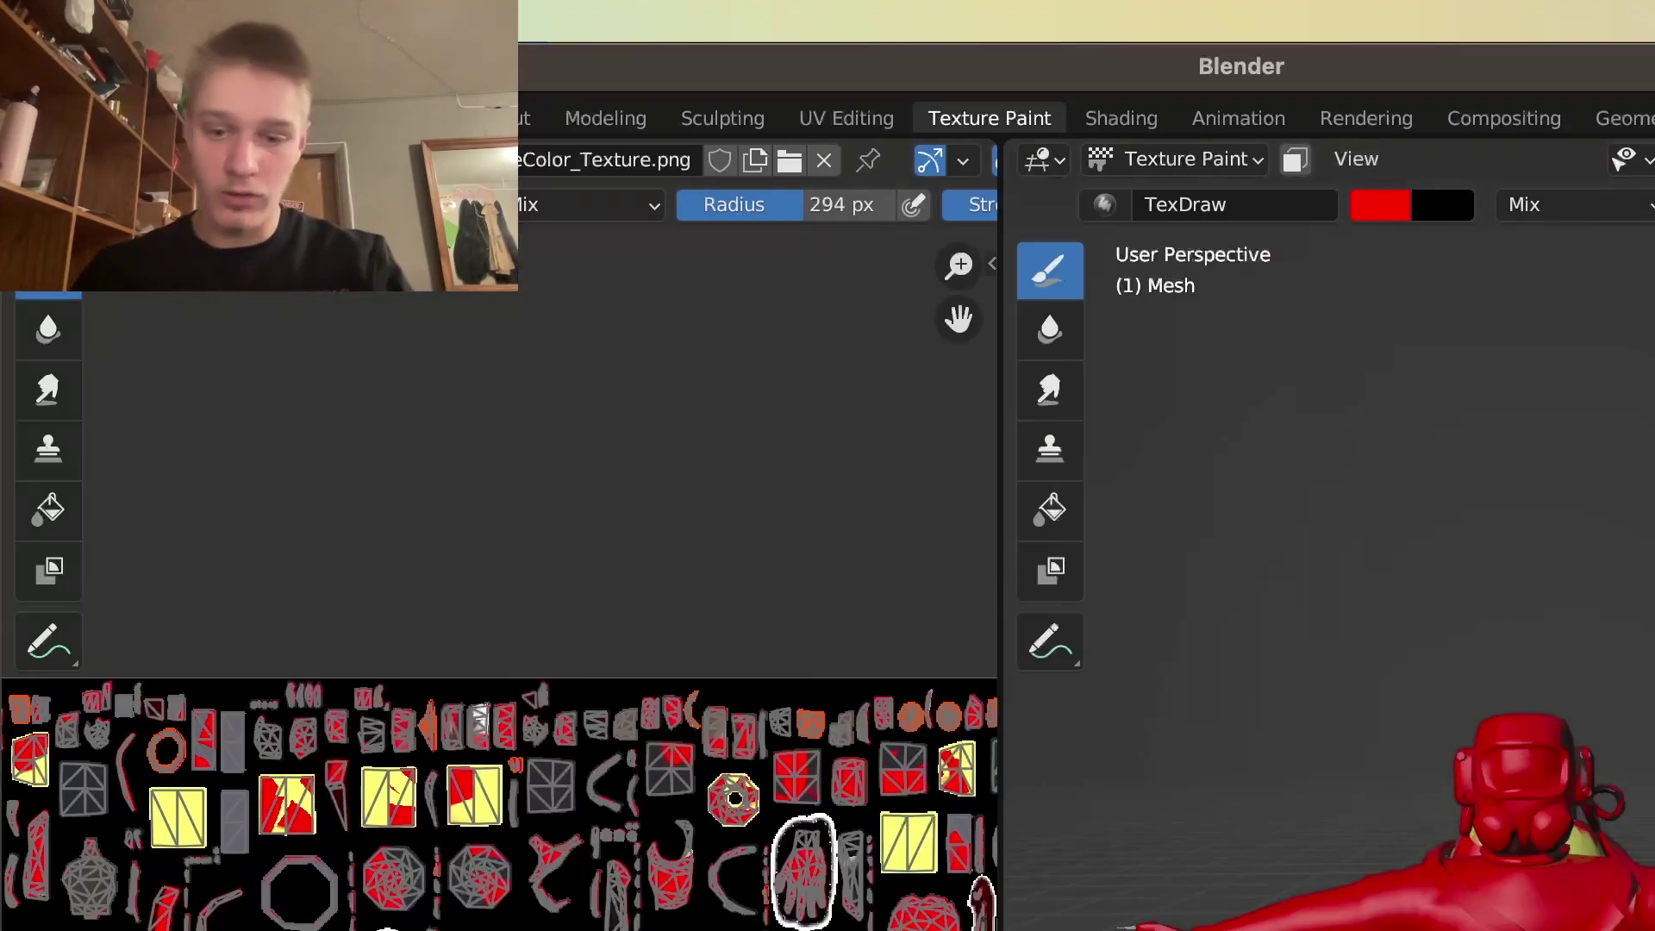
Switch to the Finder window of the textures folder and reposition it to expose more of its files.
key("super+Tab")
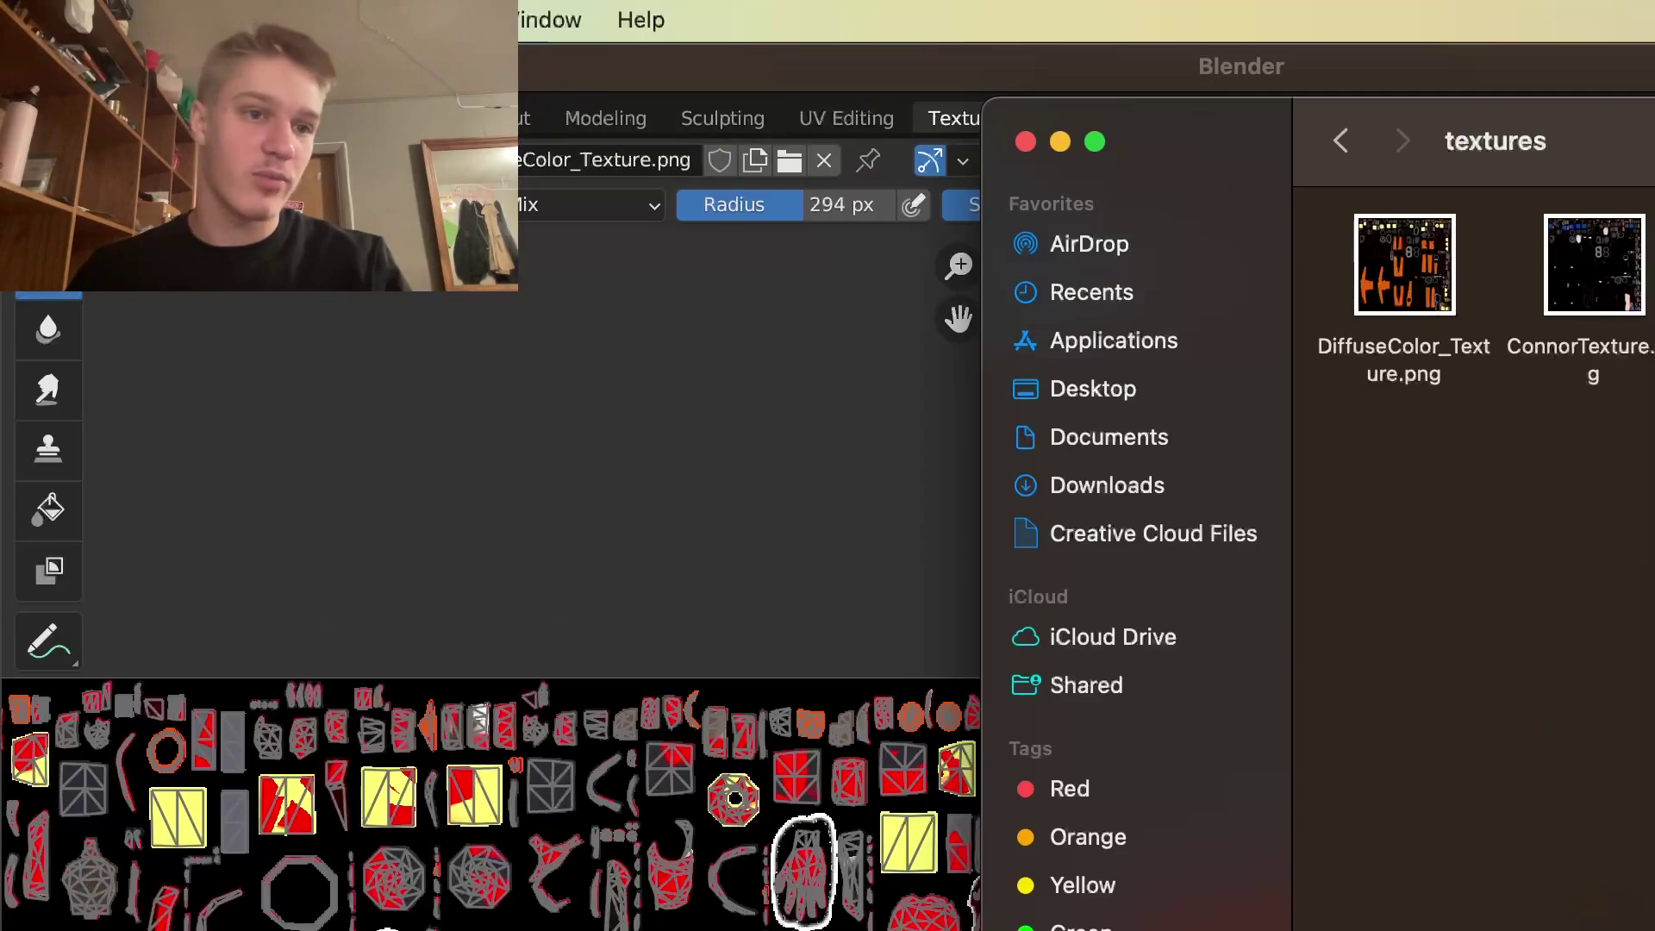
left_click_drag(1327, 110, 1206, 120)
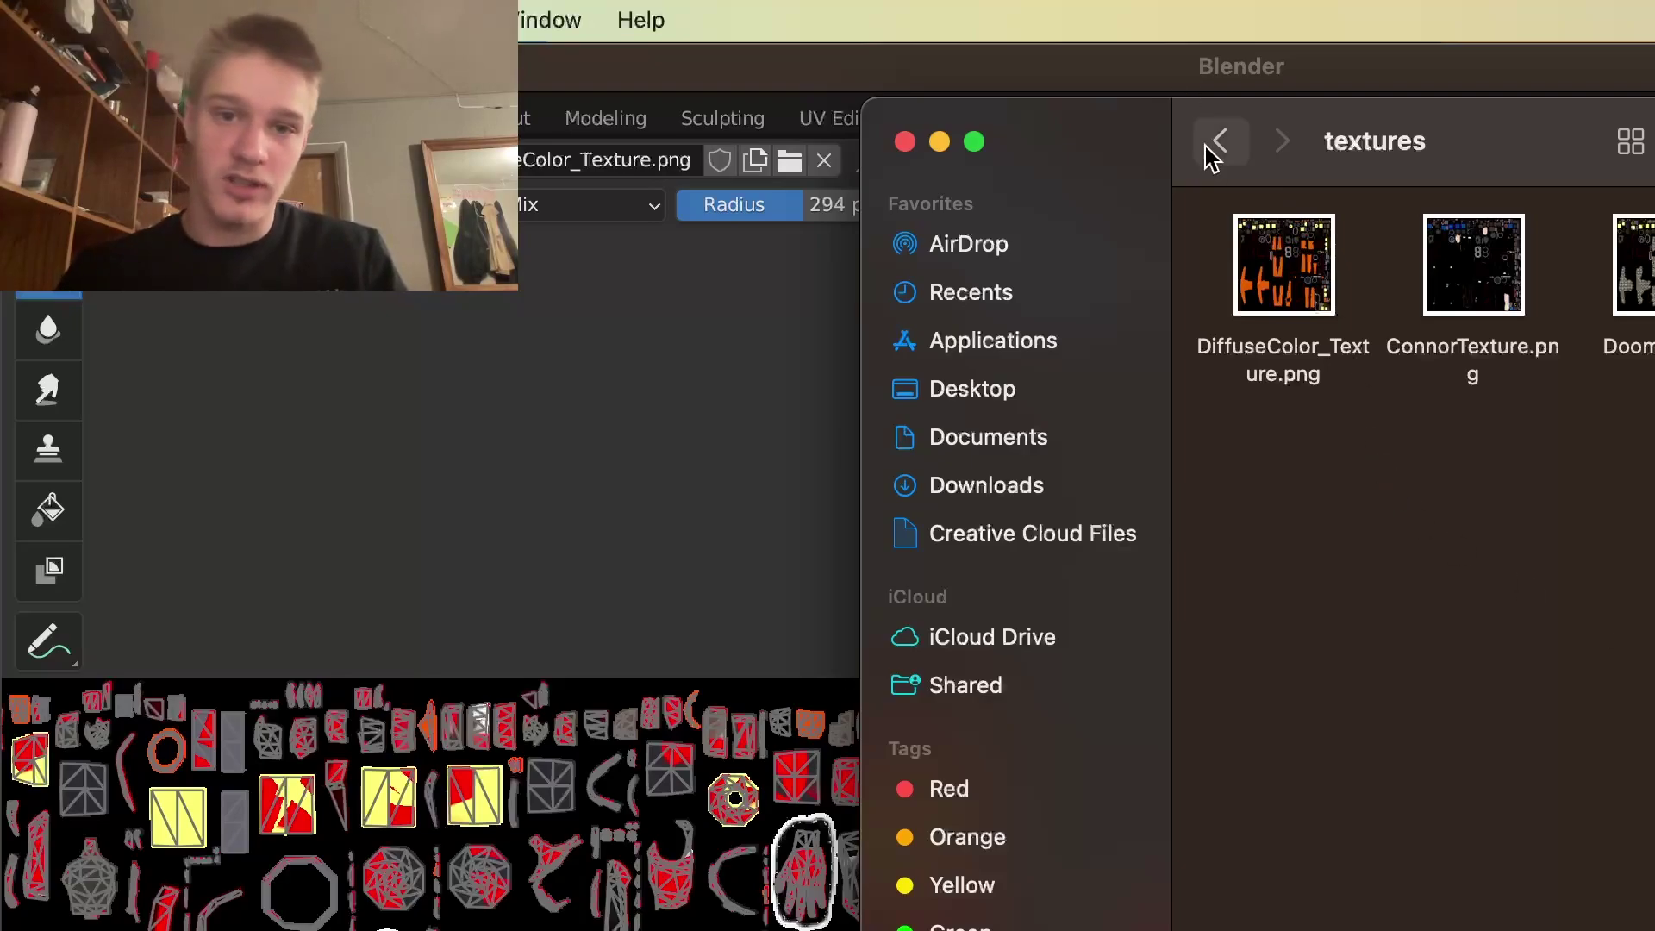
Switch to Chrome, open Thunderstore's Lethal Company mod list and look through the mods sorted by most downloaded.
key("super+Tab")
type("thunderstor")
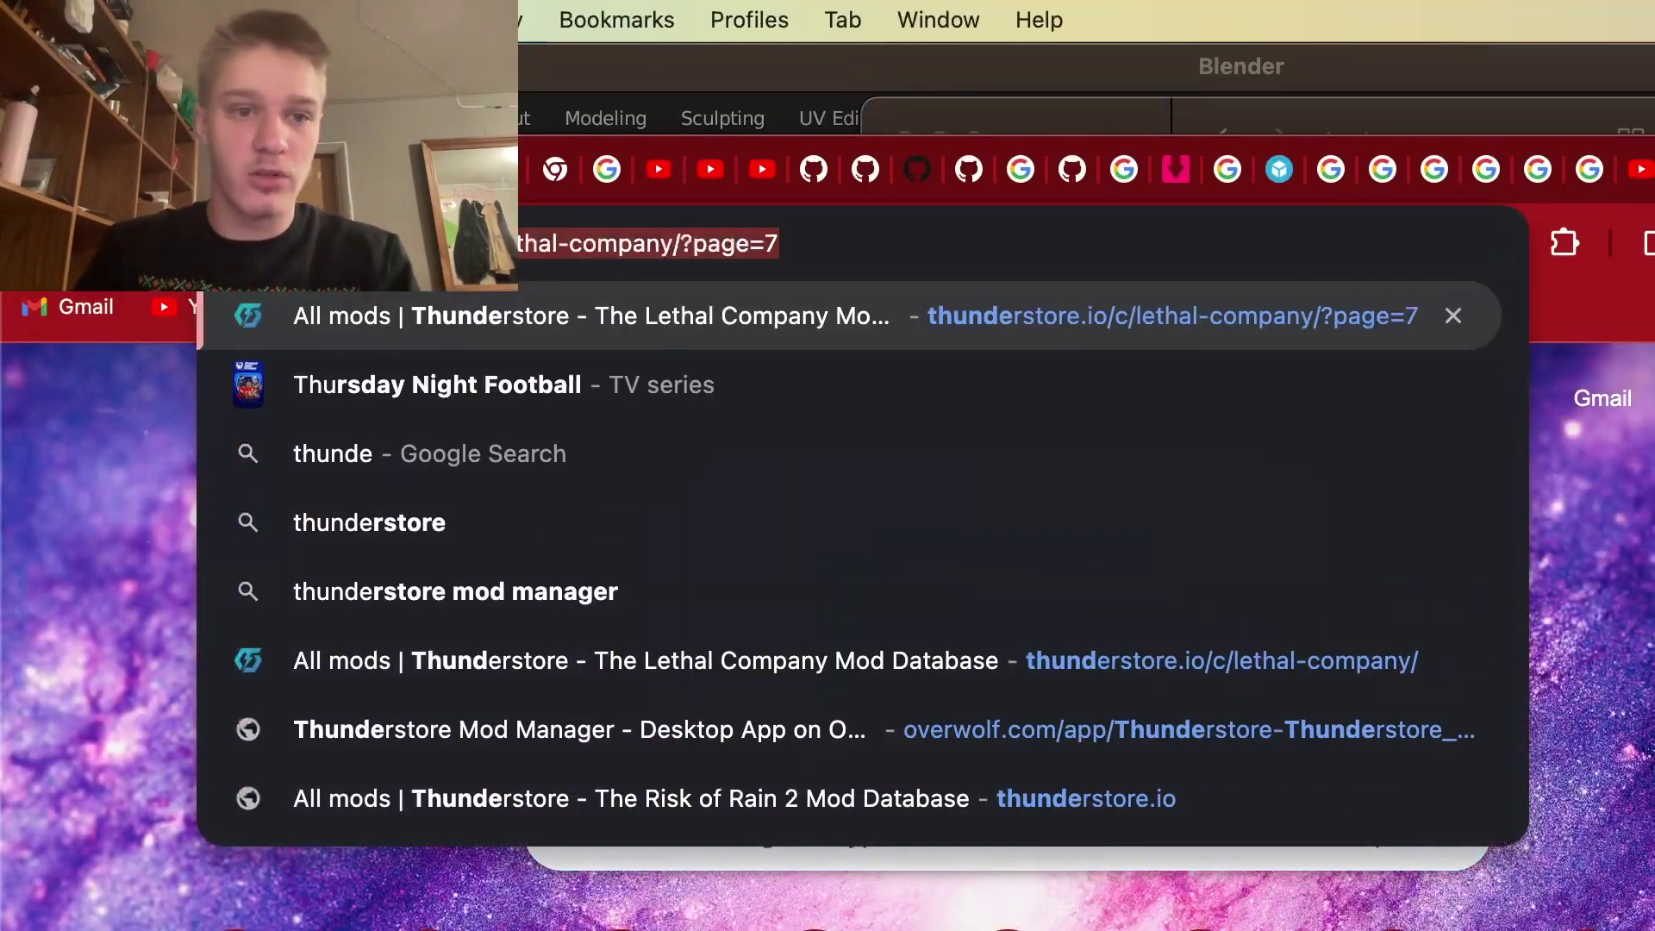
key("Return")
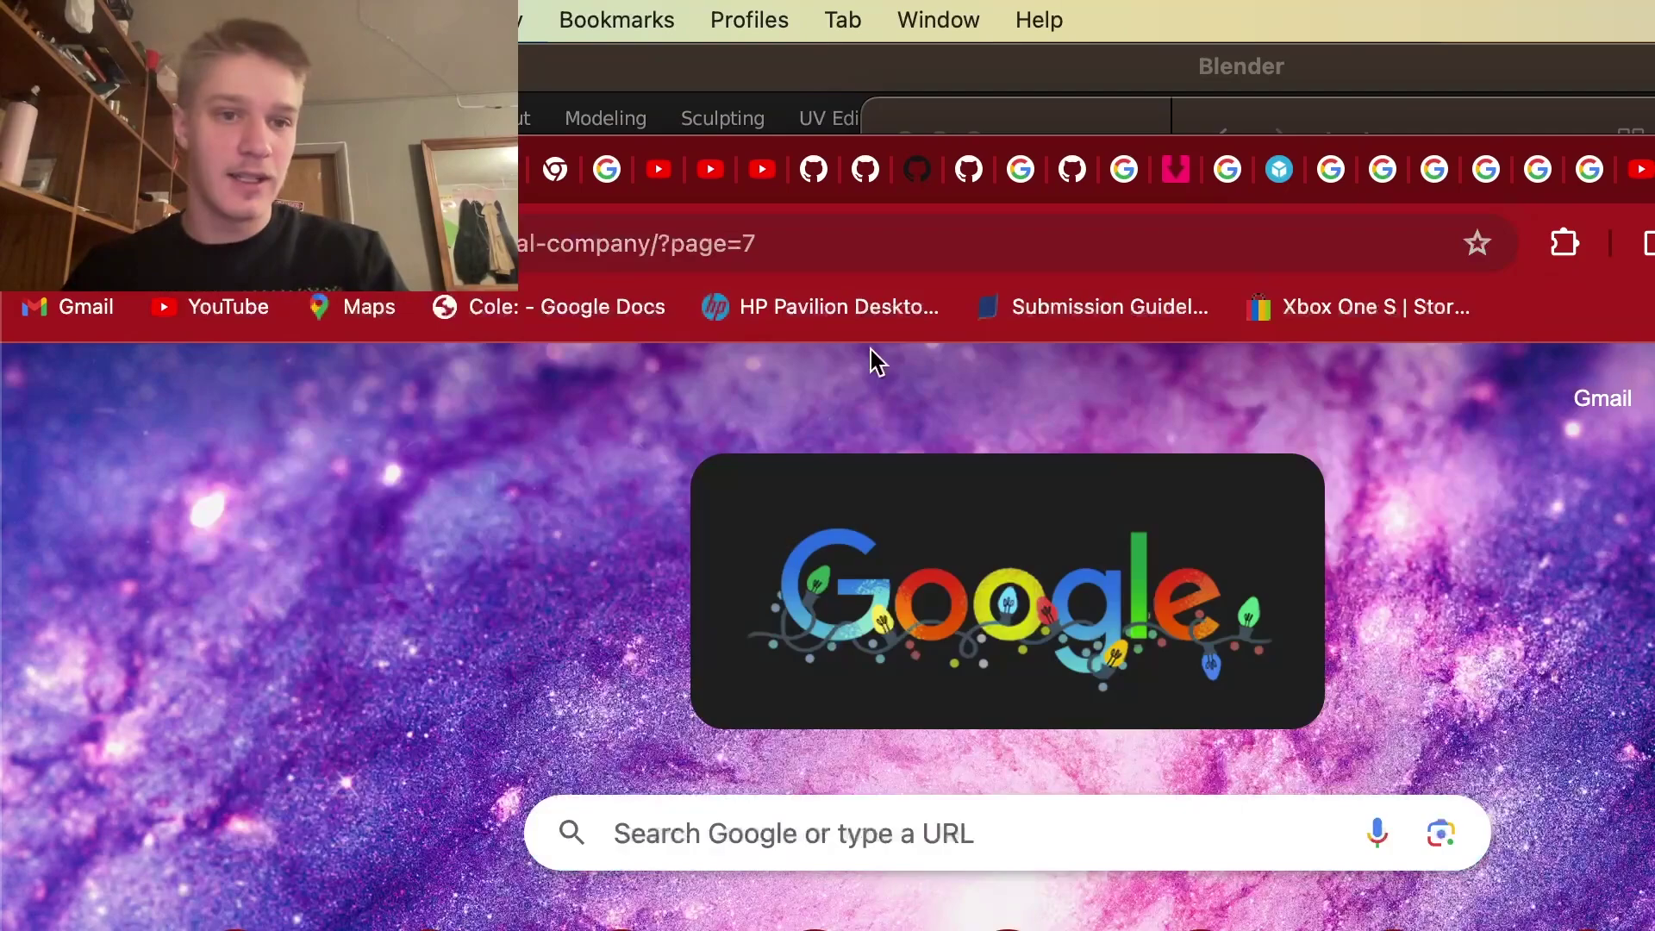
scroll(891, 894, "down", 5)
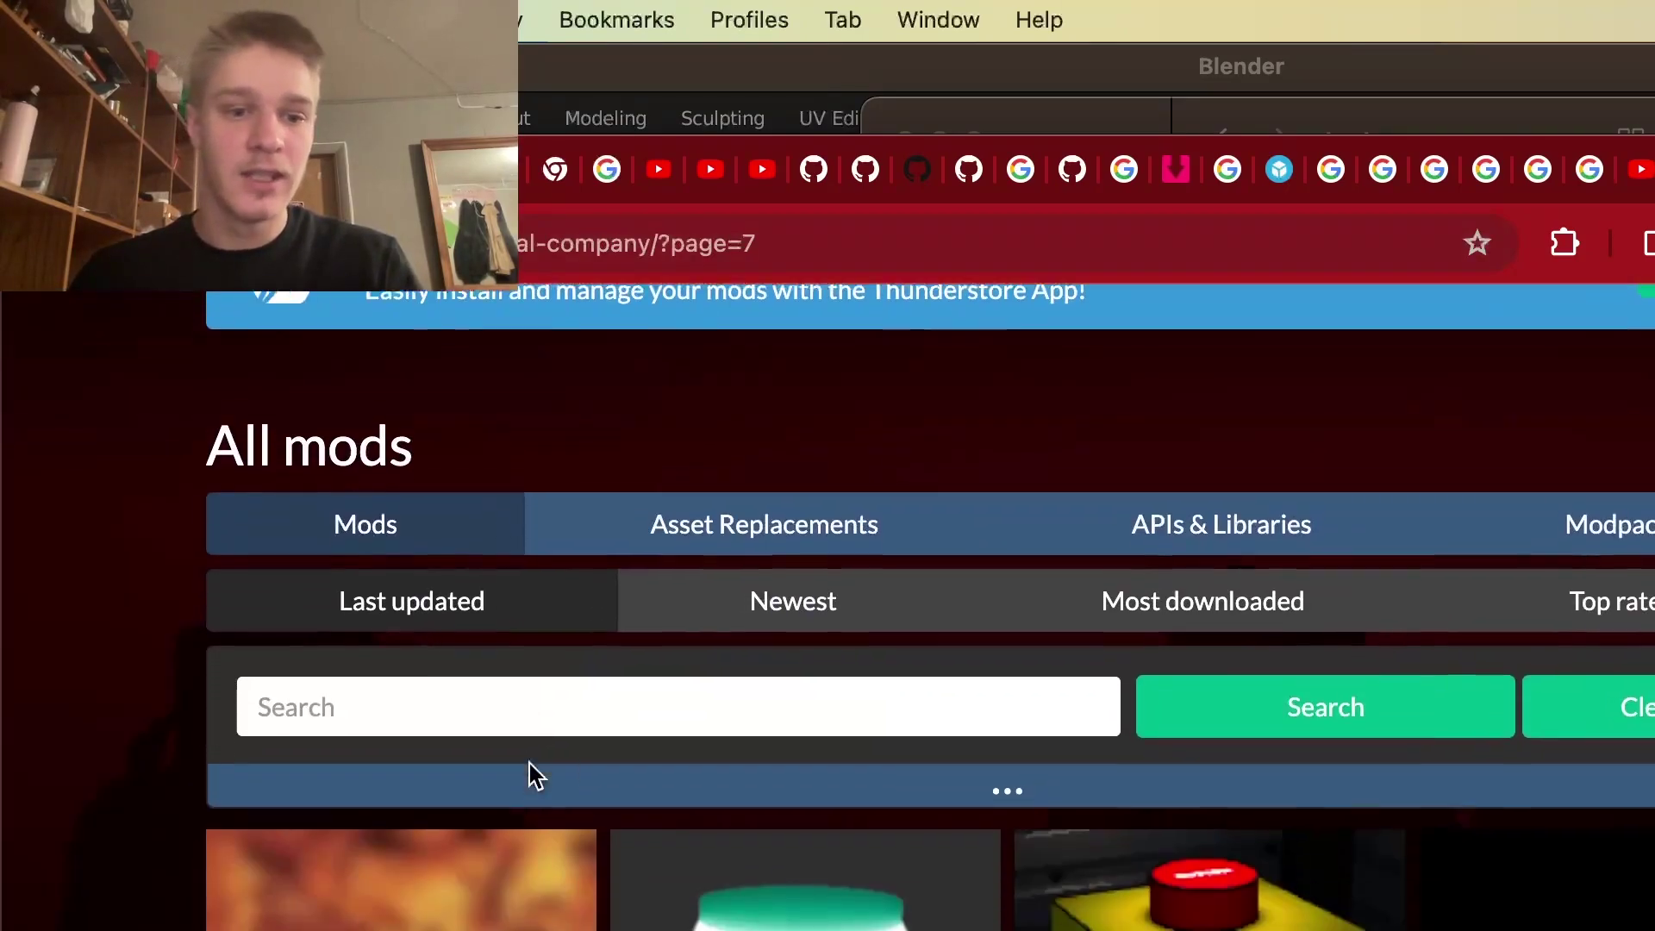
left_click(635, 701)
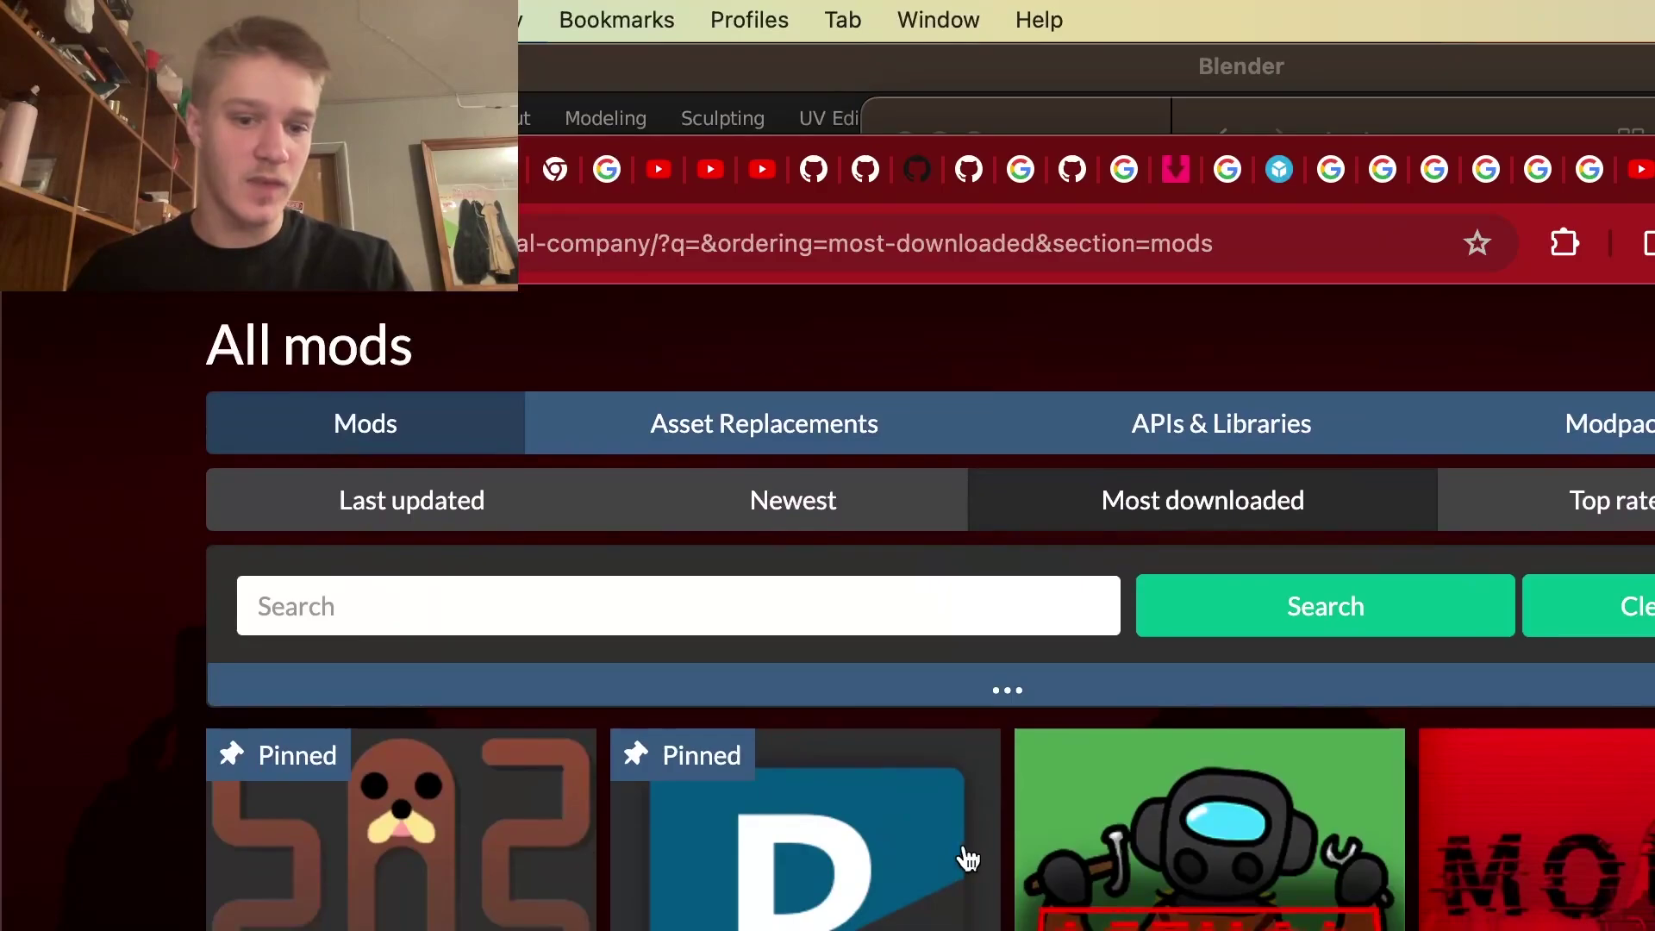
scroll(968, 858, "down", 2)
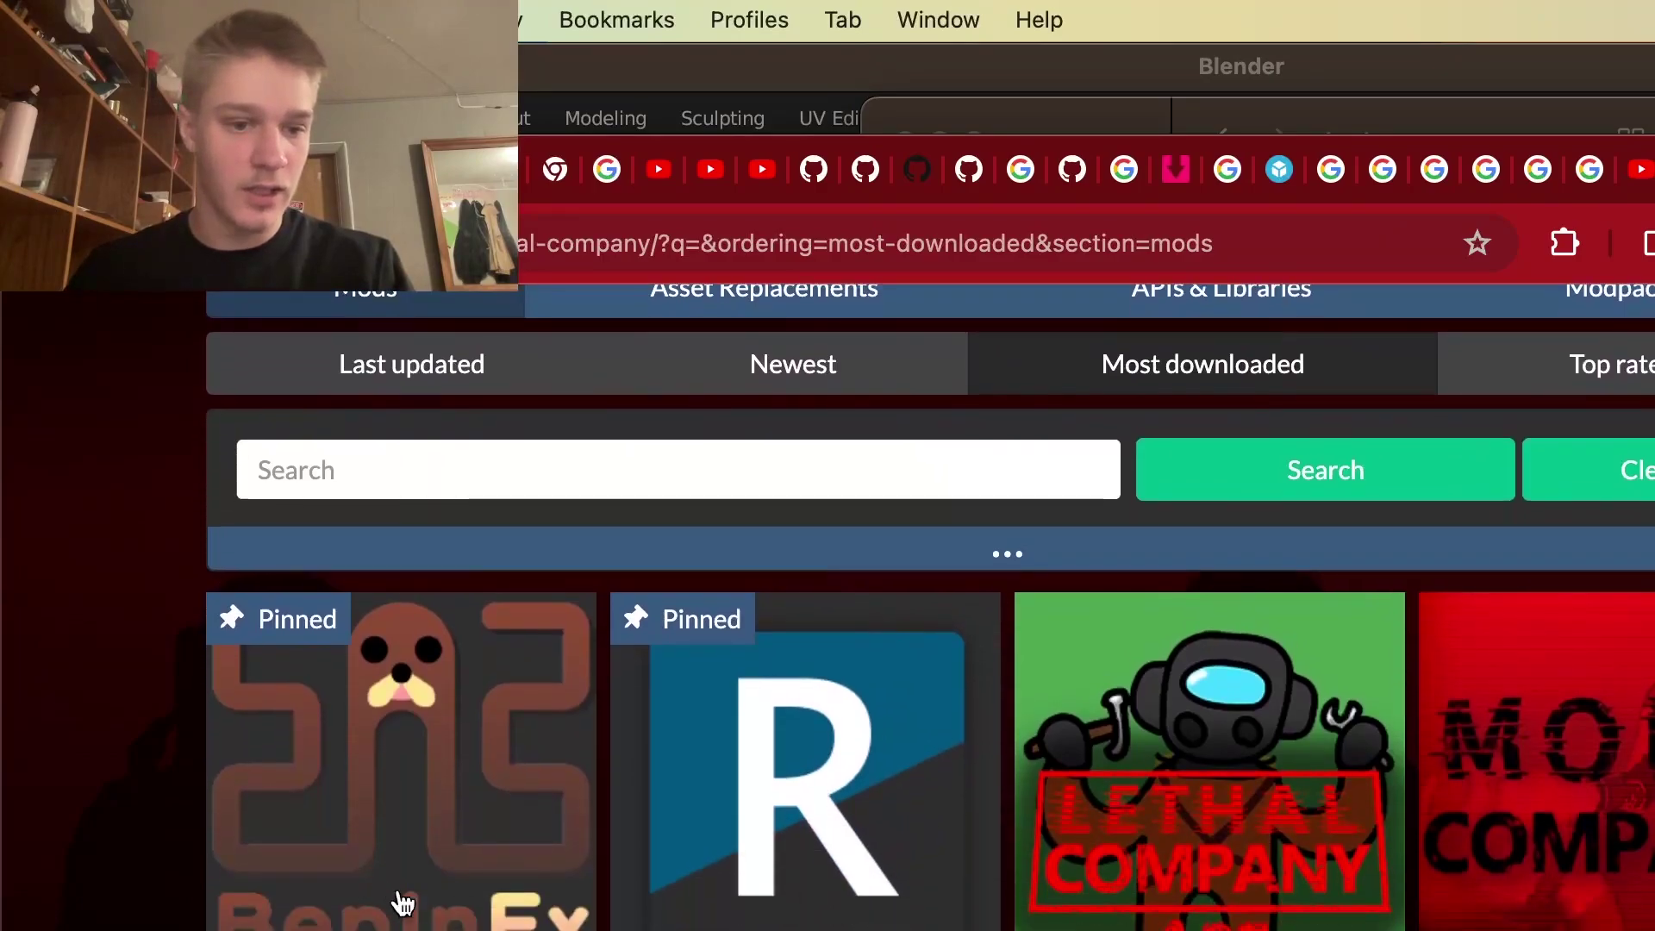
scroll(963, 627, "down", 5)
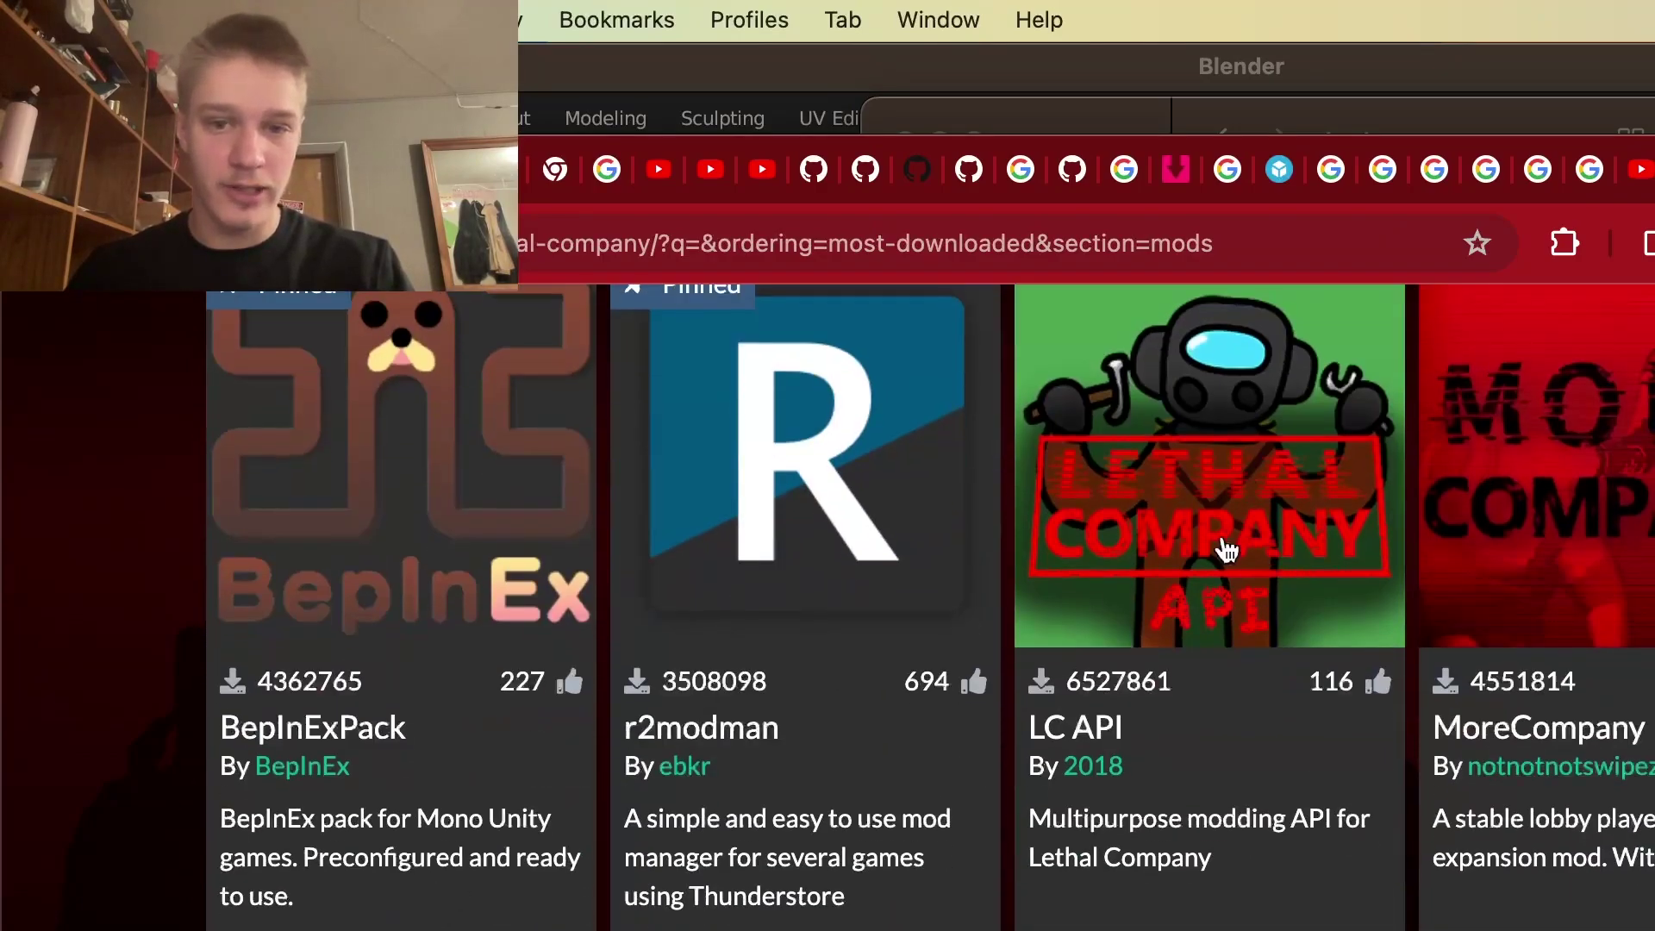
scroll(687, 784, "down", 7)
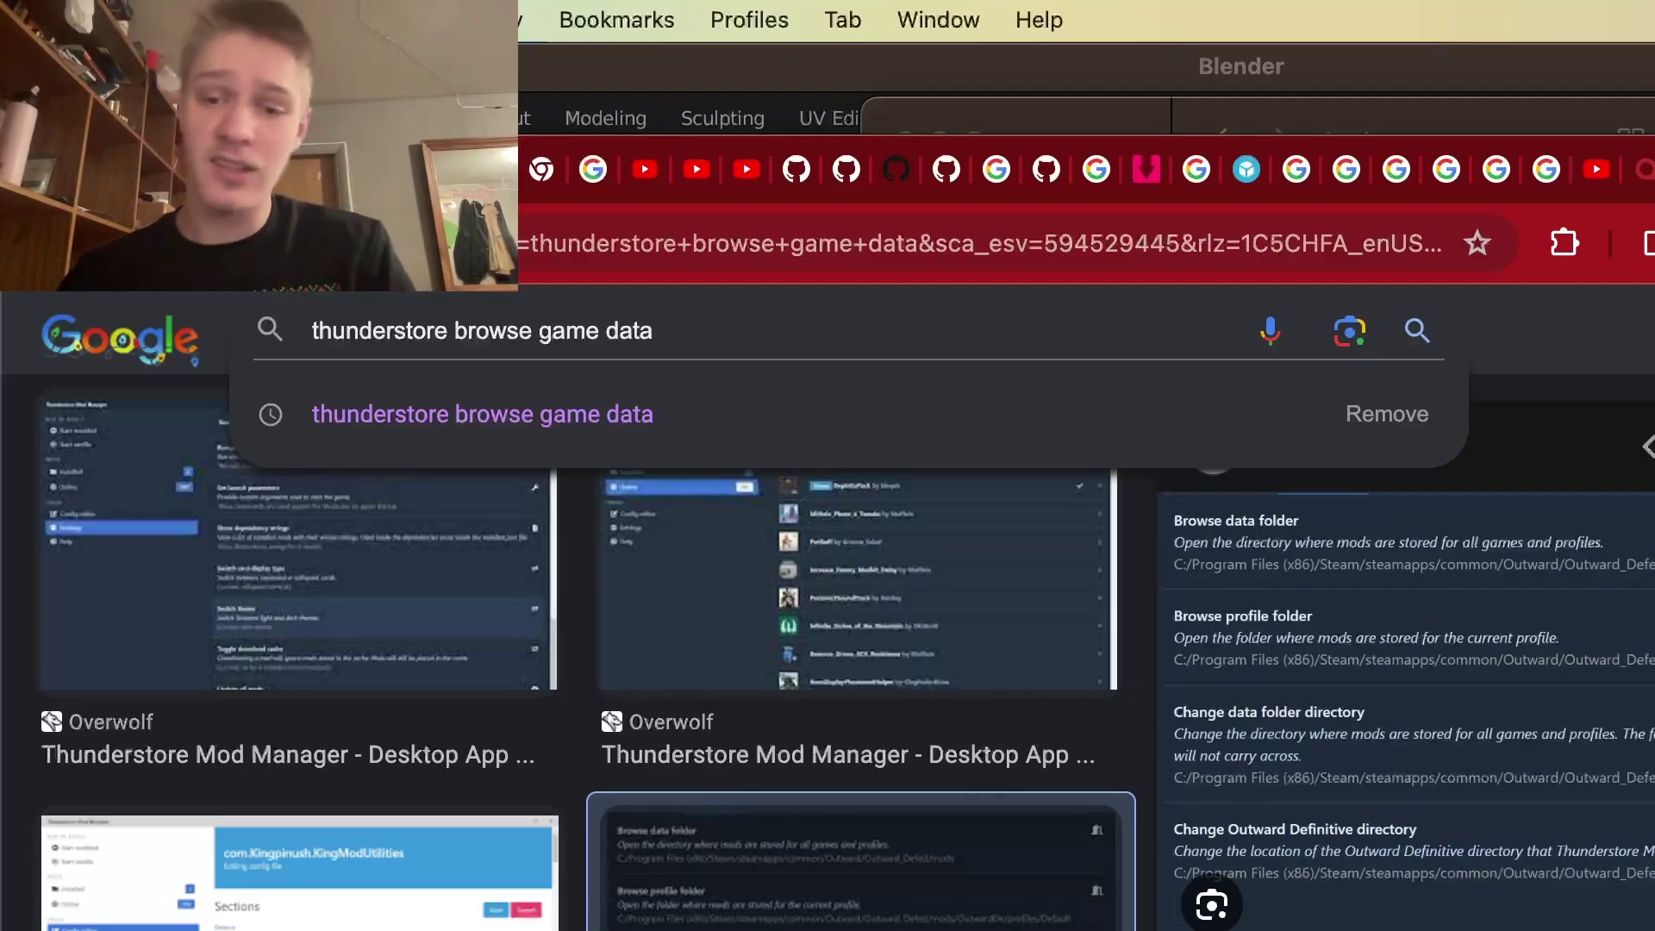
Switch to Discord and highlight the message line explaining how to browse the data folder and go into profiles.
key("super+Tab")
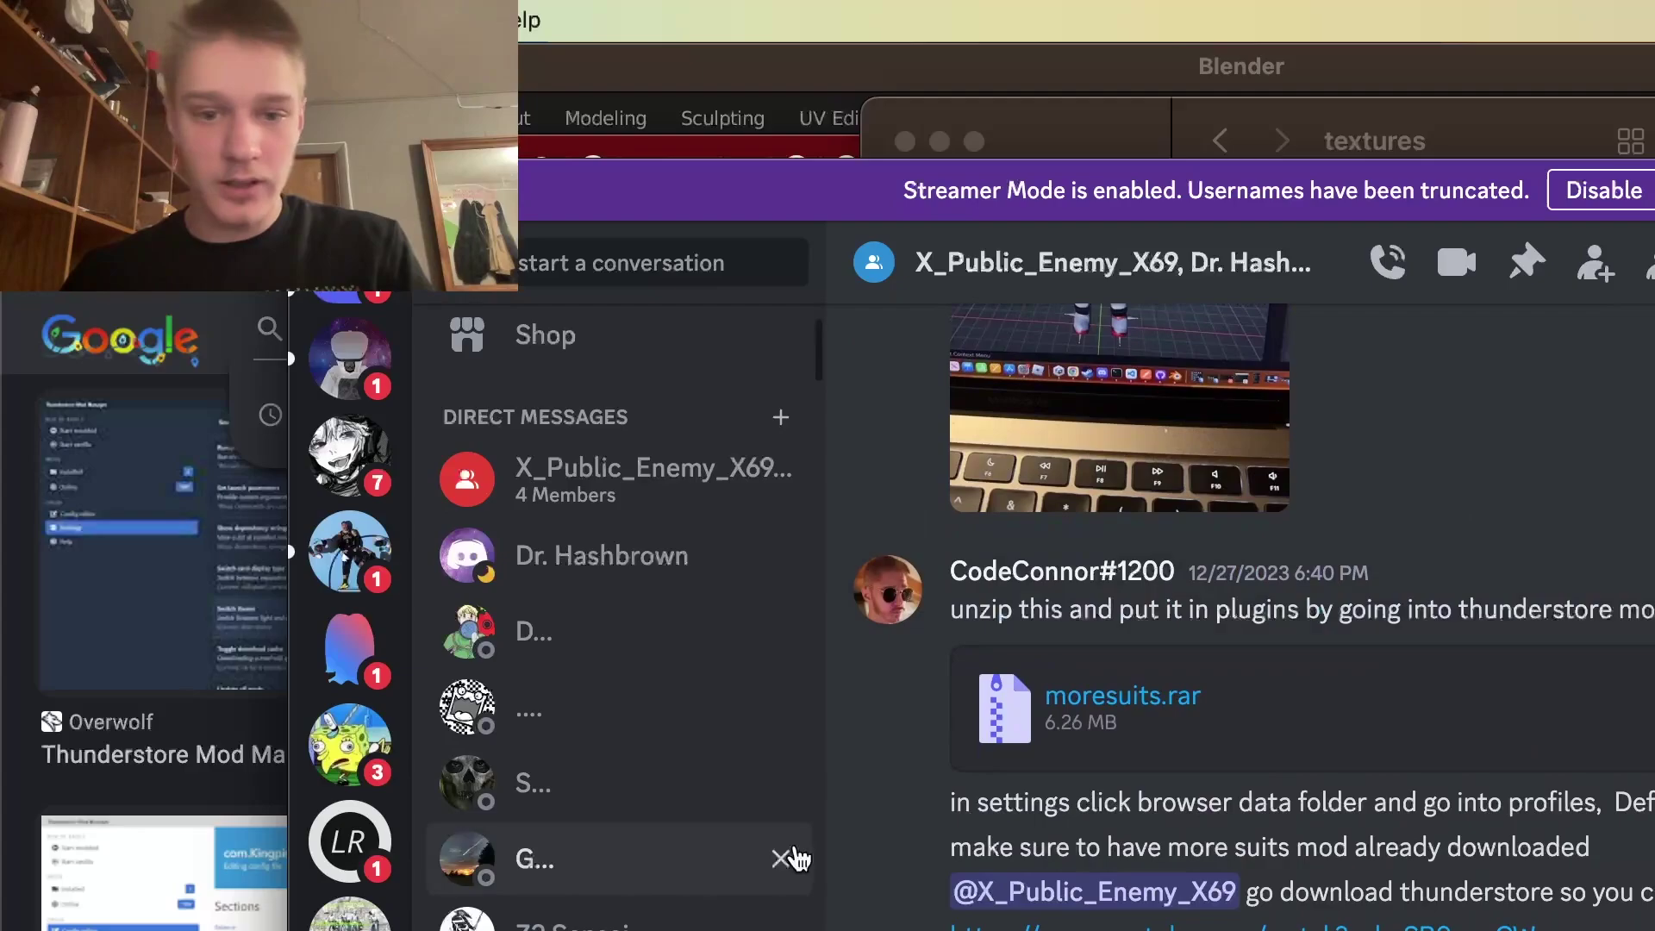
left_click_drag(1017, 803, 1654, 802)
left_click(1654, 803)
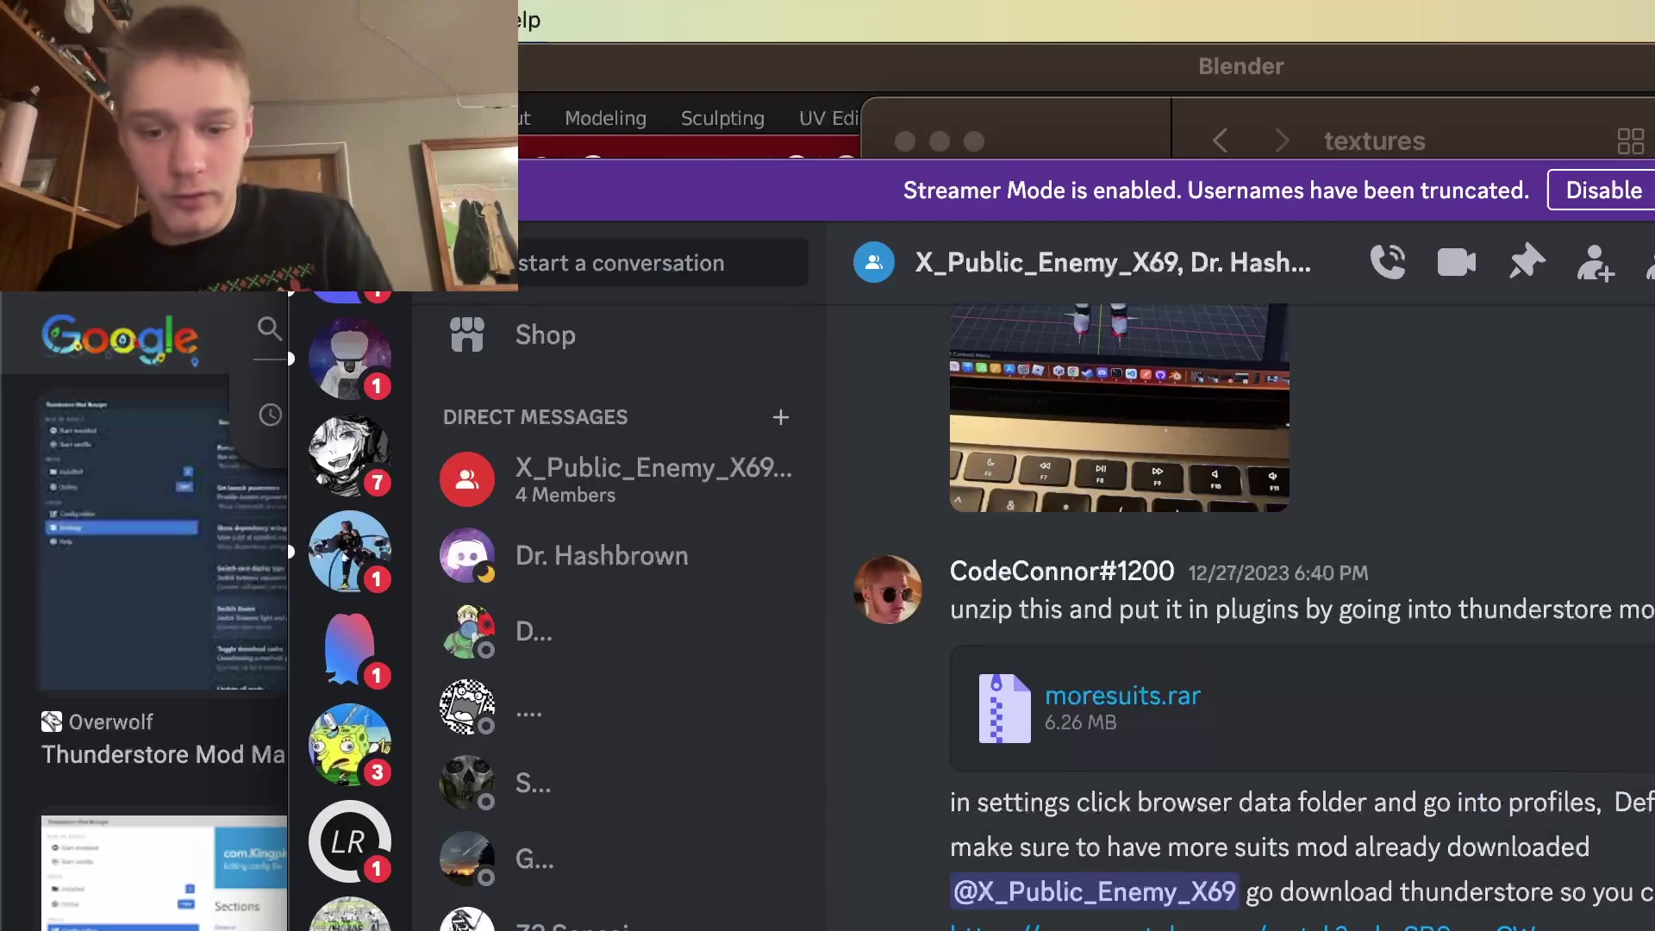
Switch to Finder and rename the untitled folder in the textures folder as moresuits.
right_click(1562, 541)
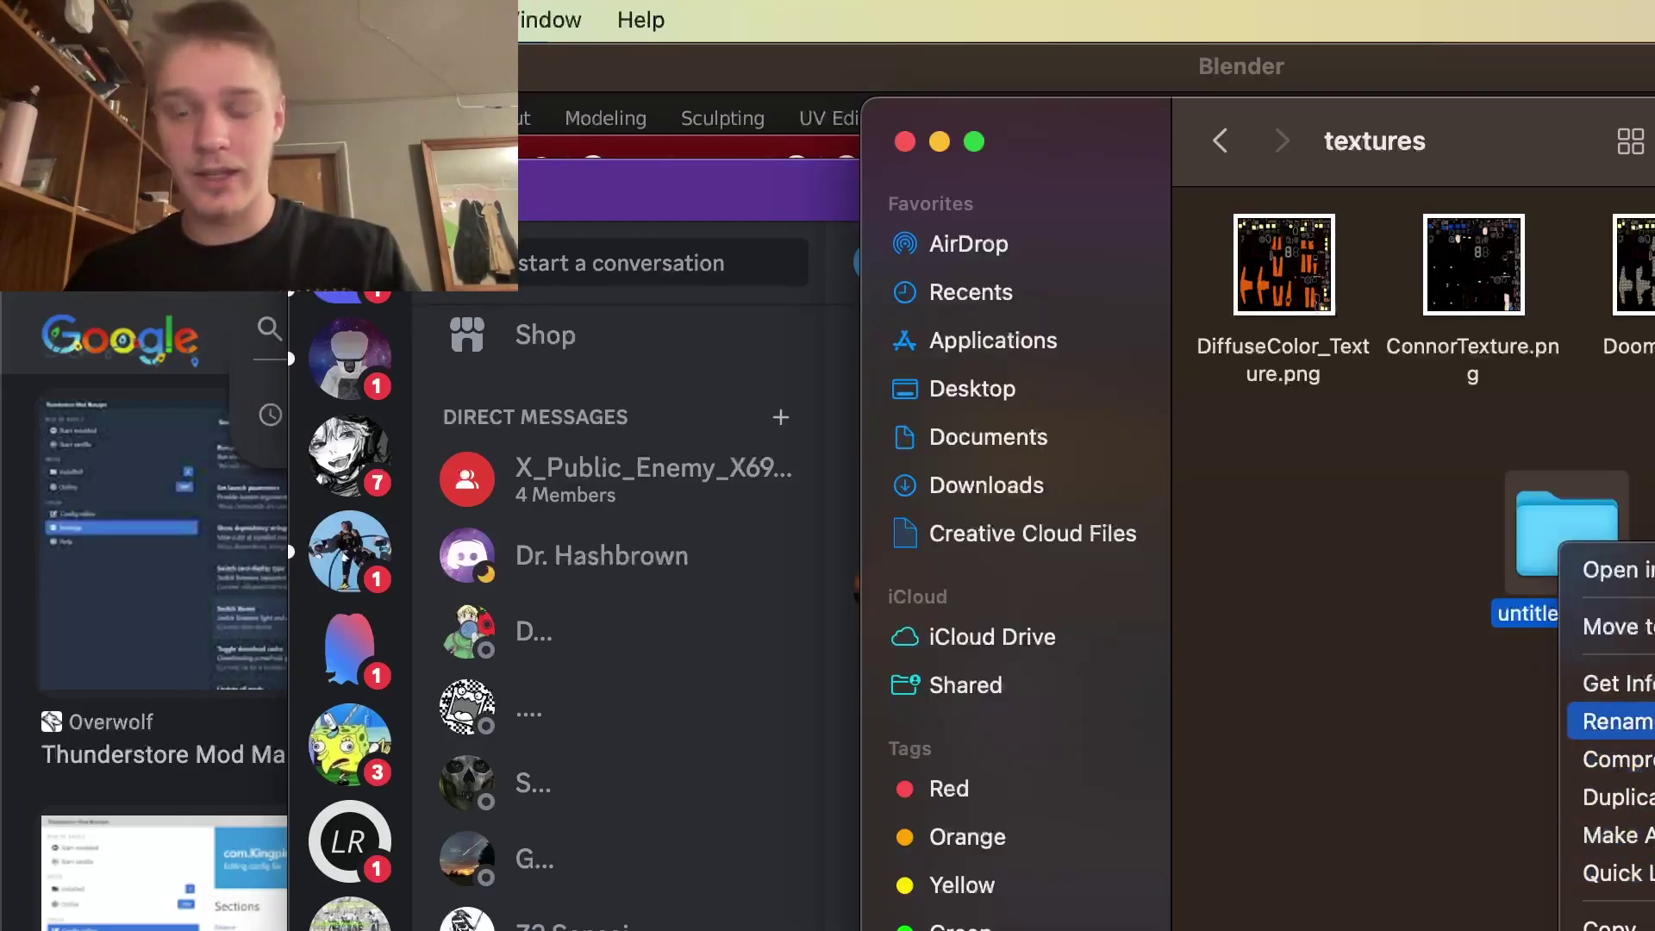
left_click(1616, 721)
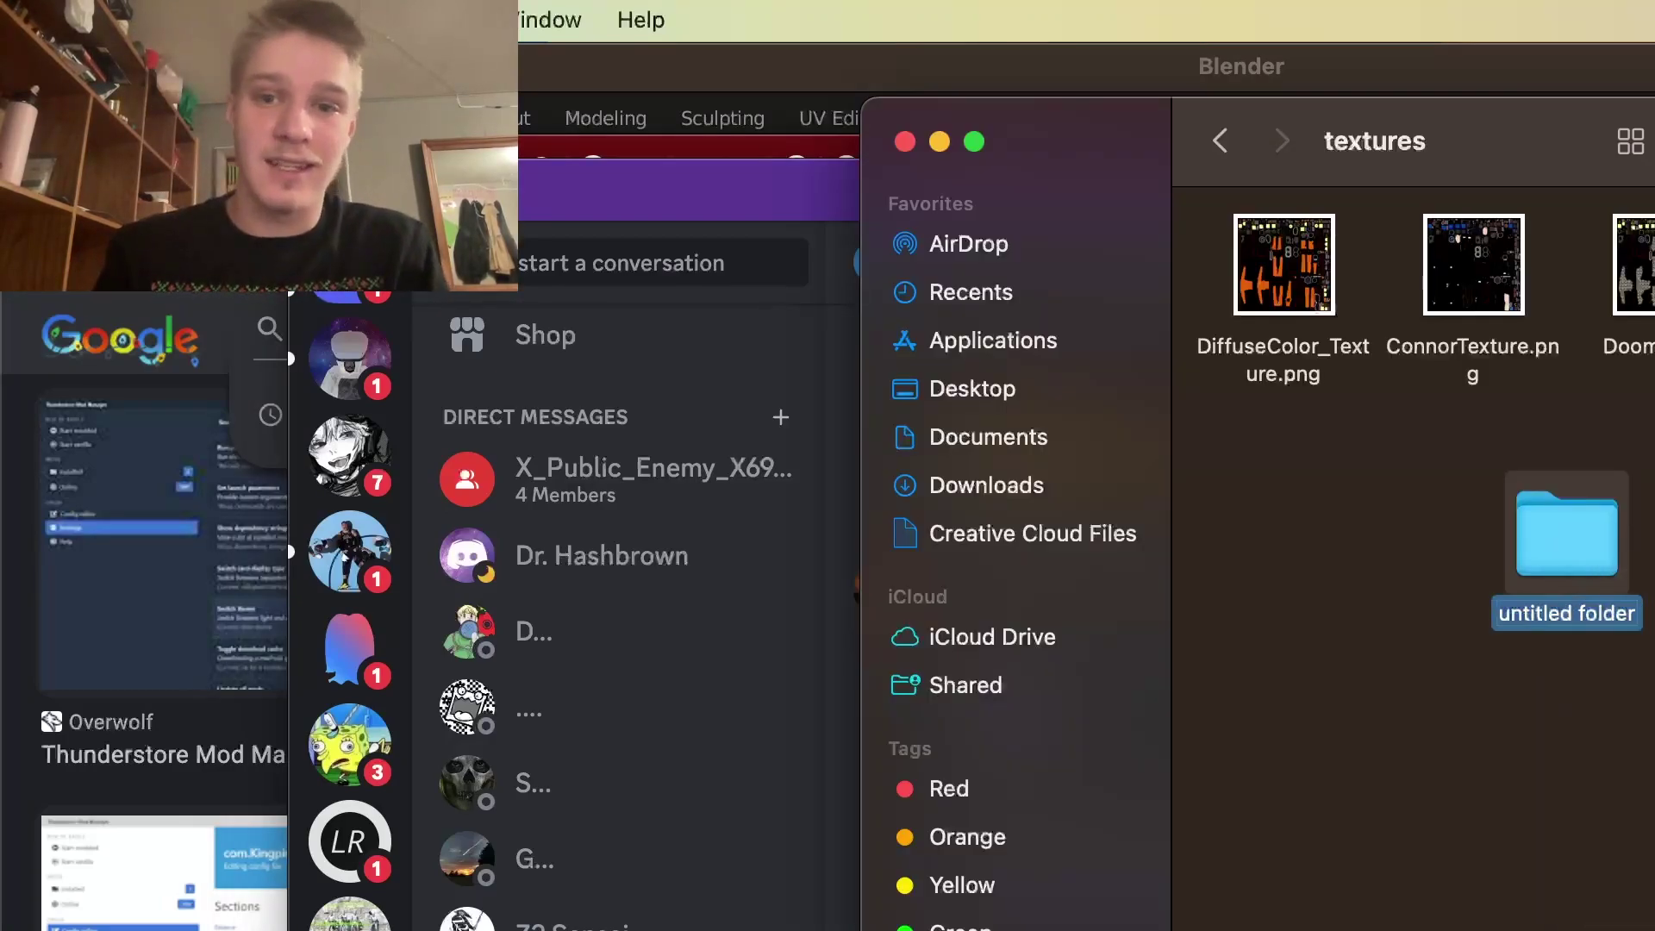
type("moresuits")
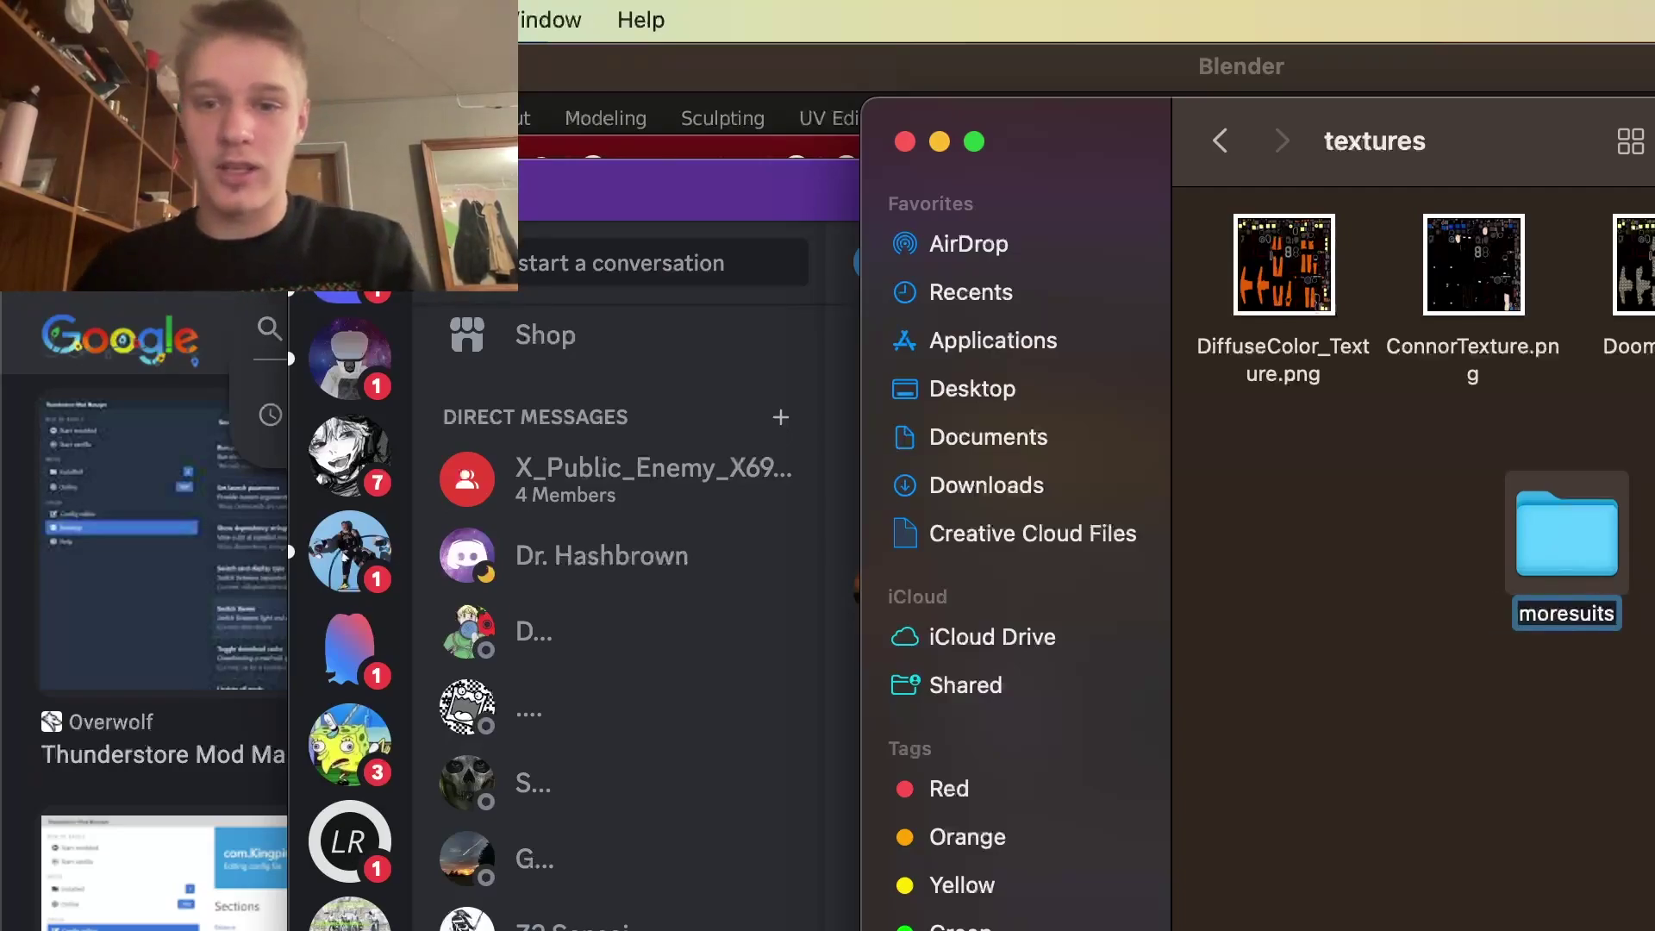
key("Return")
Move Unfinished.png into the moresuits folder, checking the folder's contents before returning to textures.
left_click_drag(1367, 499, 1371, 466)
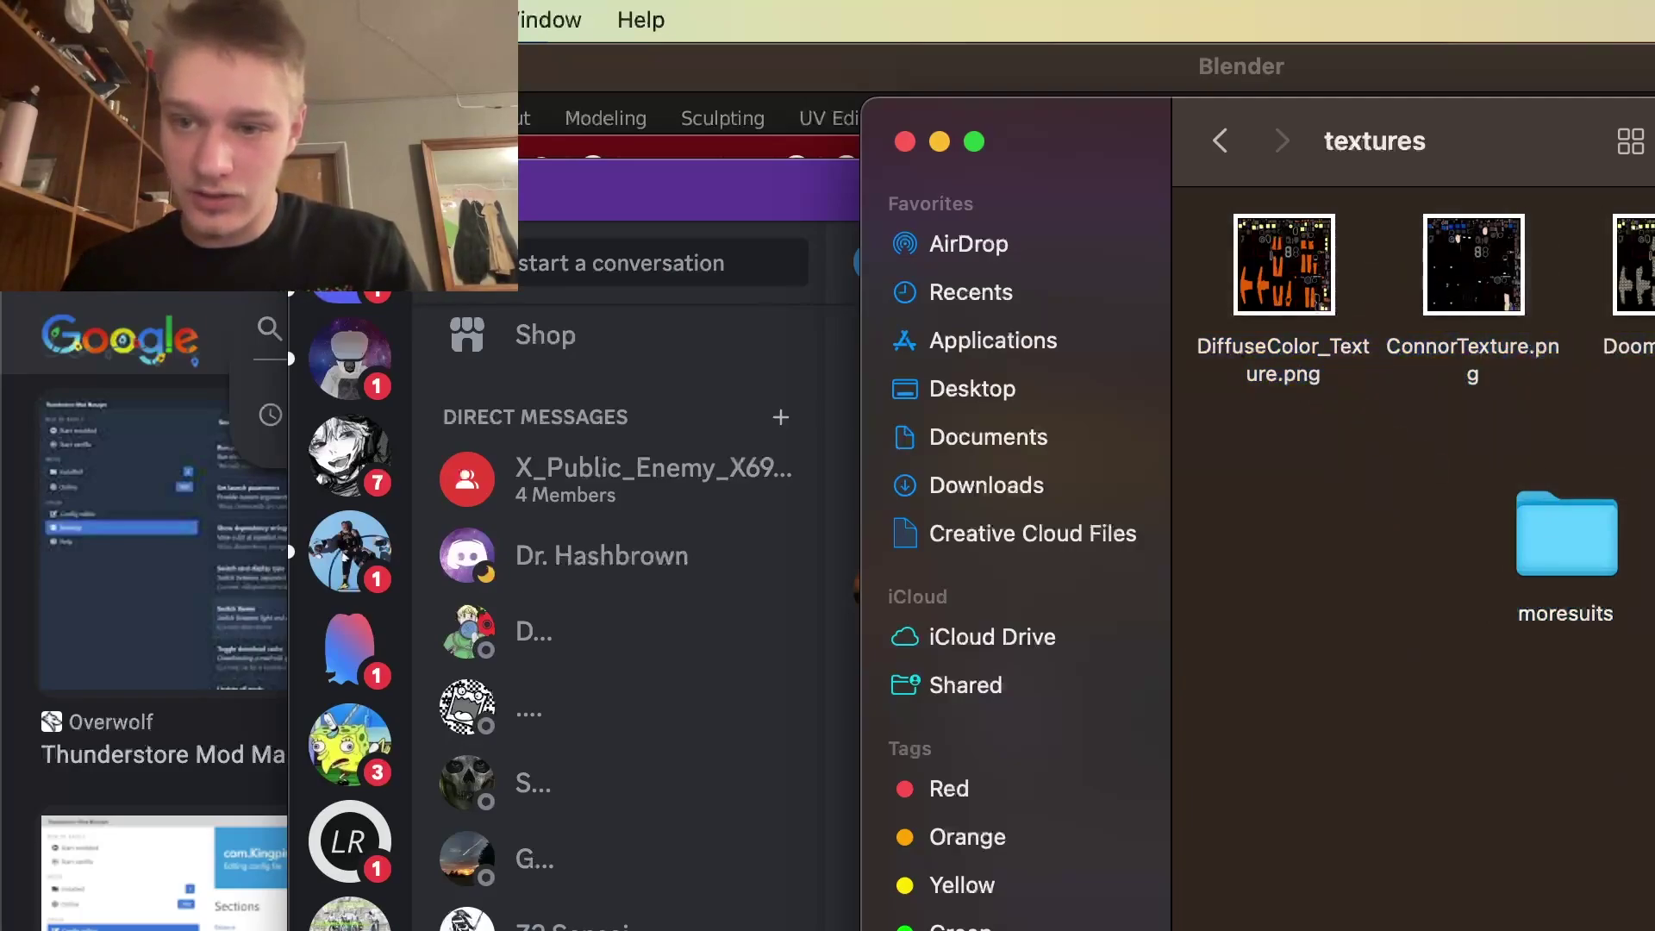
left_click_drag(1651, 560, 1599, 534)
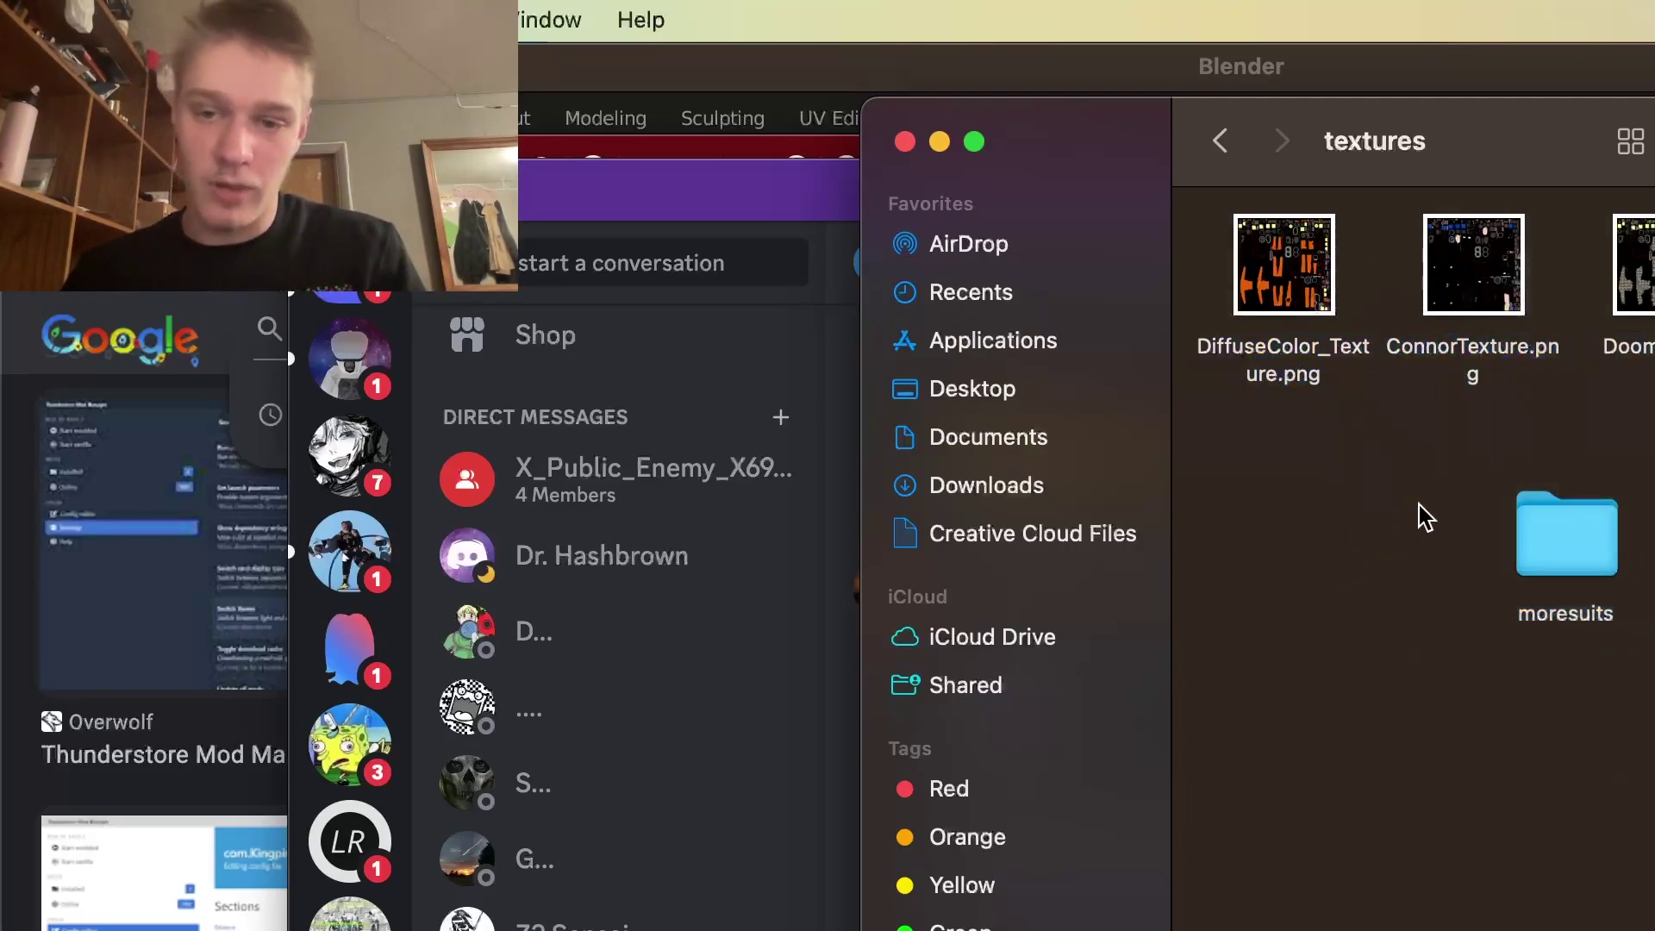
double_click(1602, 554)
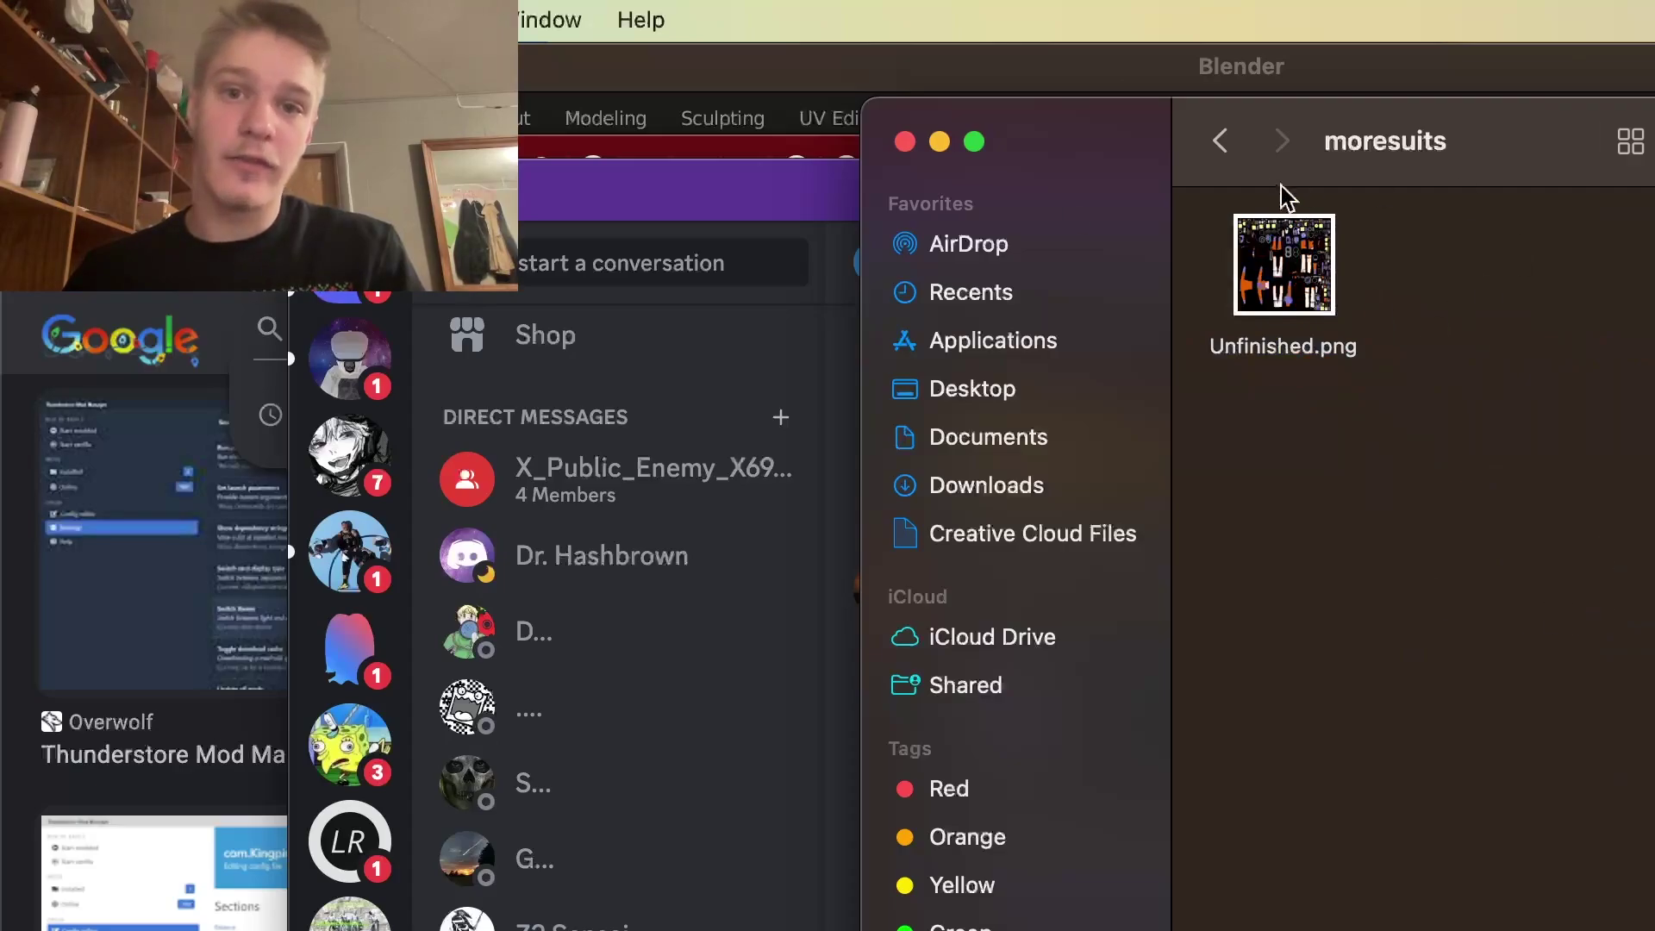
left_click(1220, 141)
Reposition the moresuits folder icon within the textures folder.
left_click_drag(1566, 534, 1555, 856)
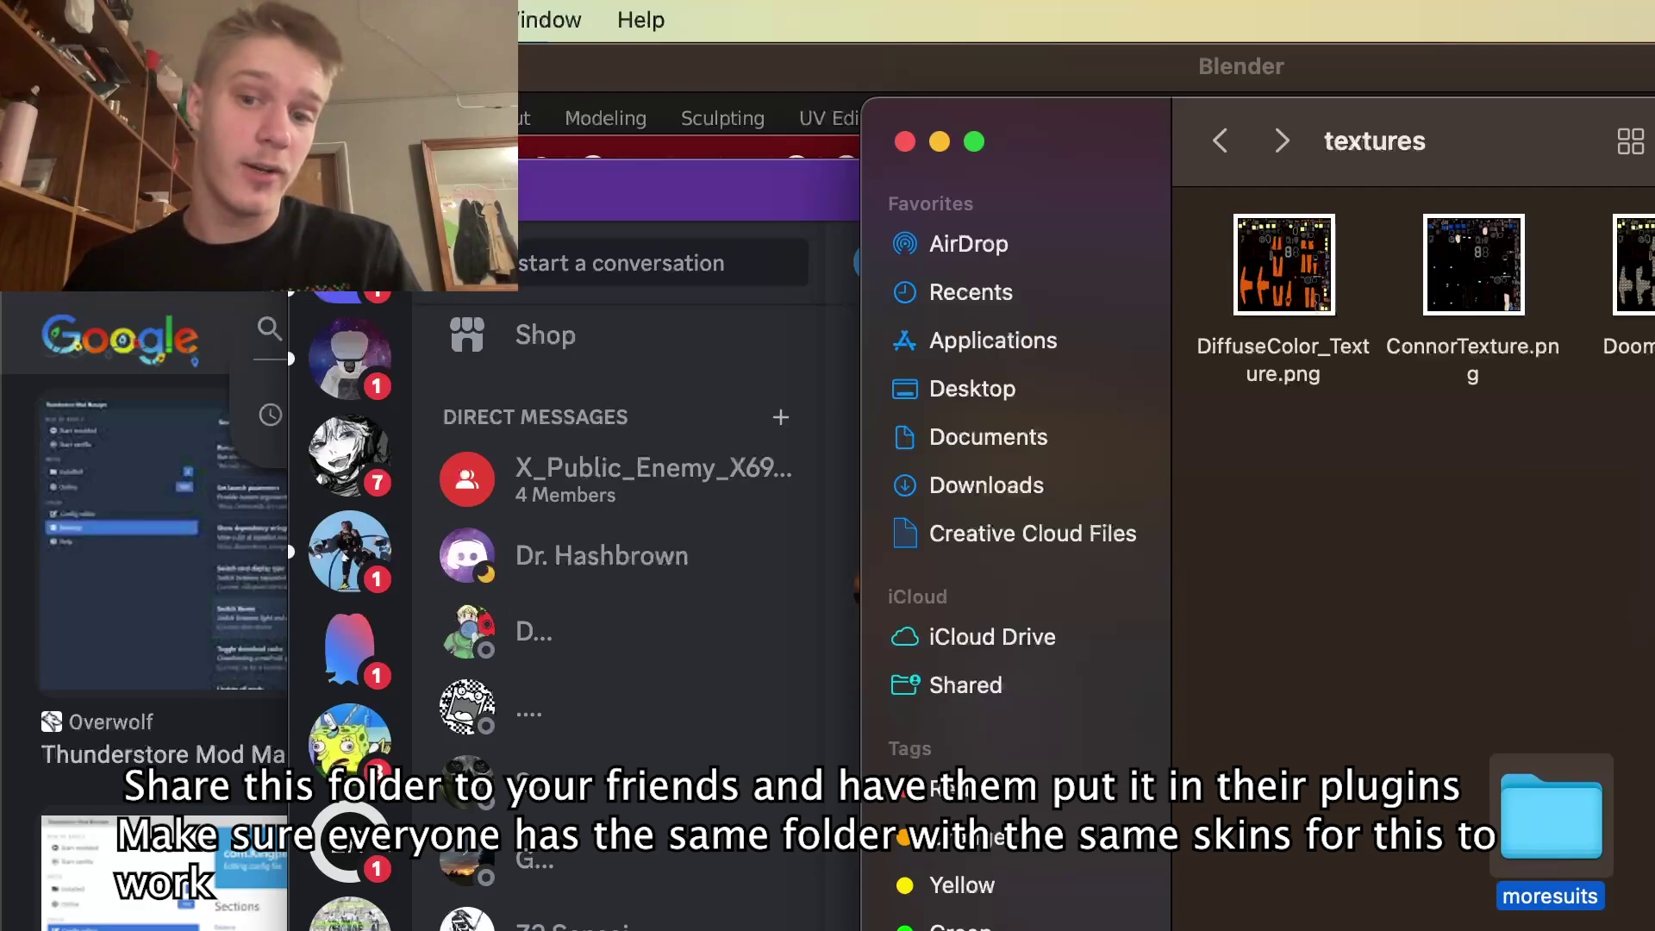
left_click_drag(1504, 789, 1338, 664)
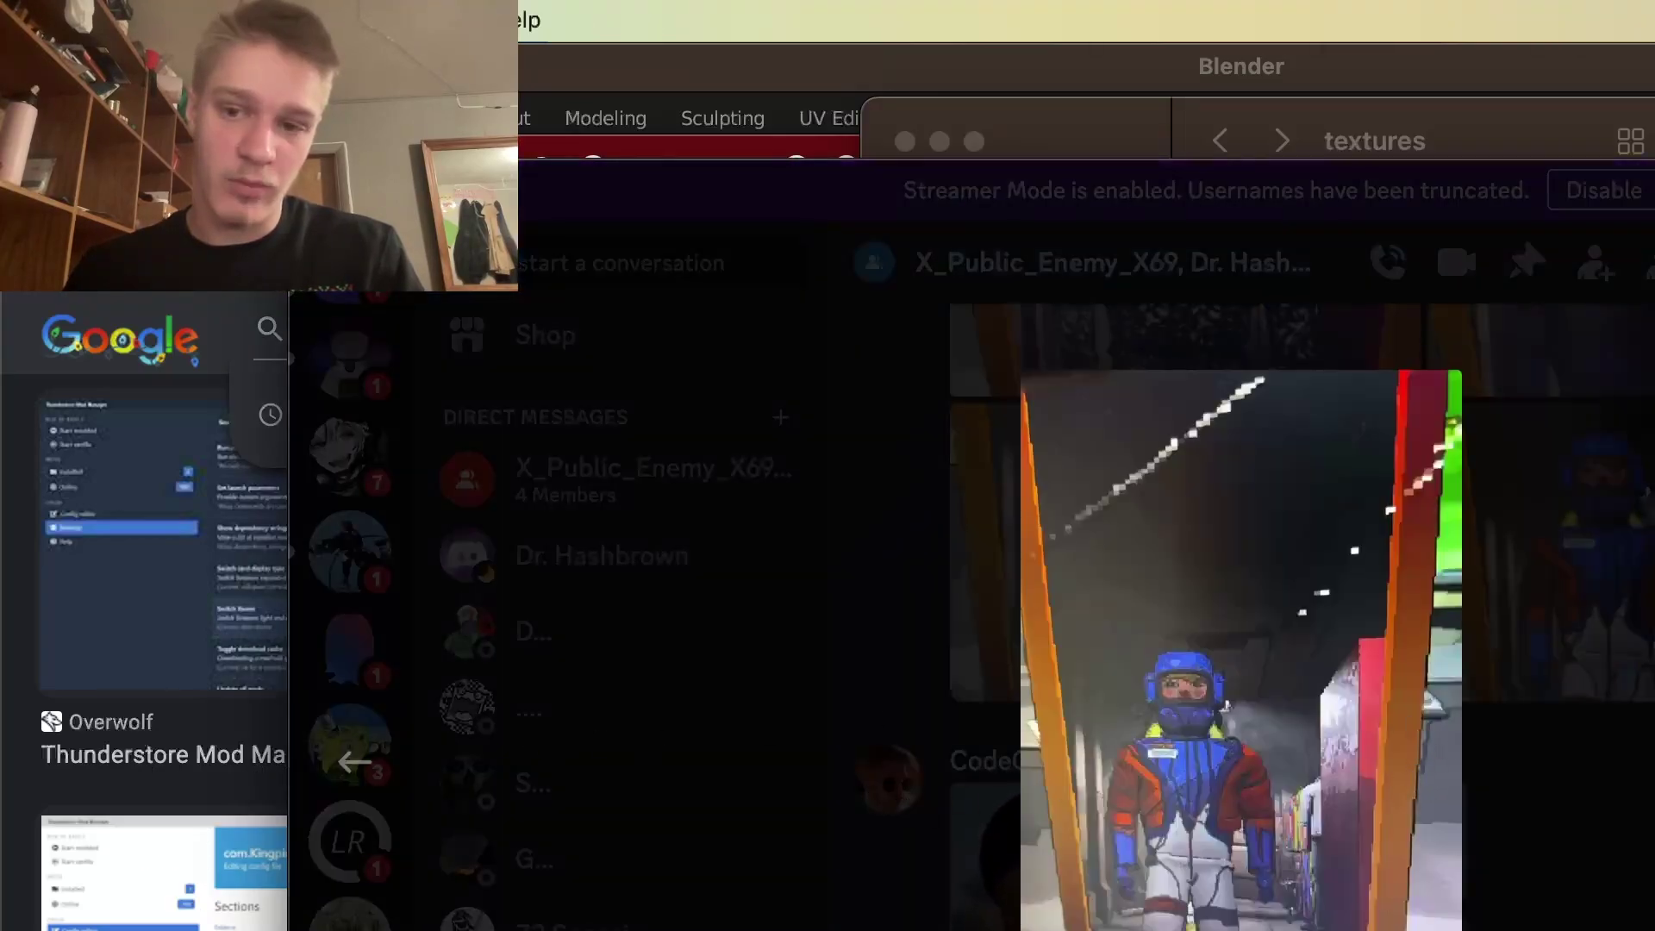
Page through the in-game suit screenshots posted in the Discord group chat and skim the surrounding messages.
key("Right")
key("Right")
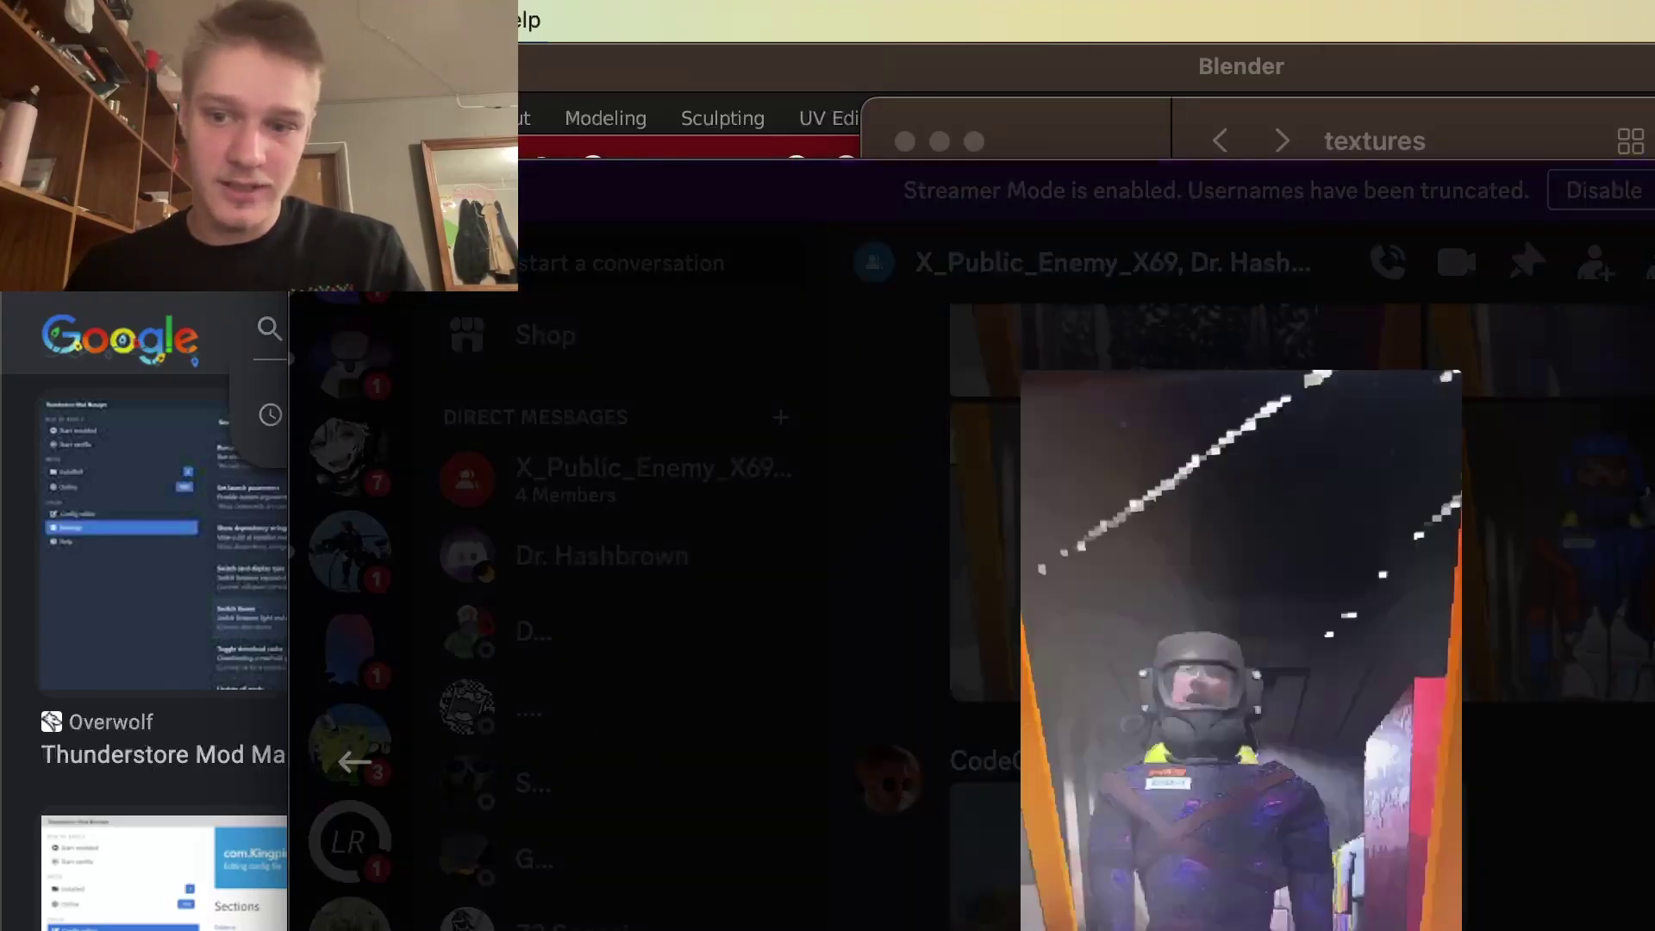
key("Right")
key("Escape")
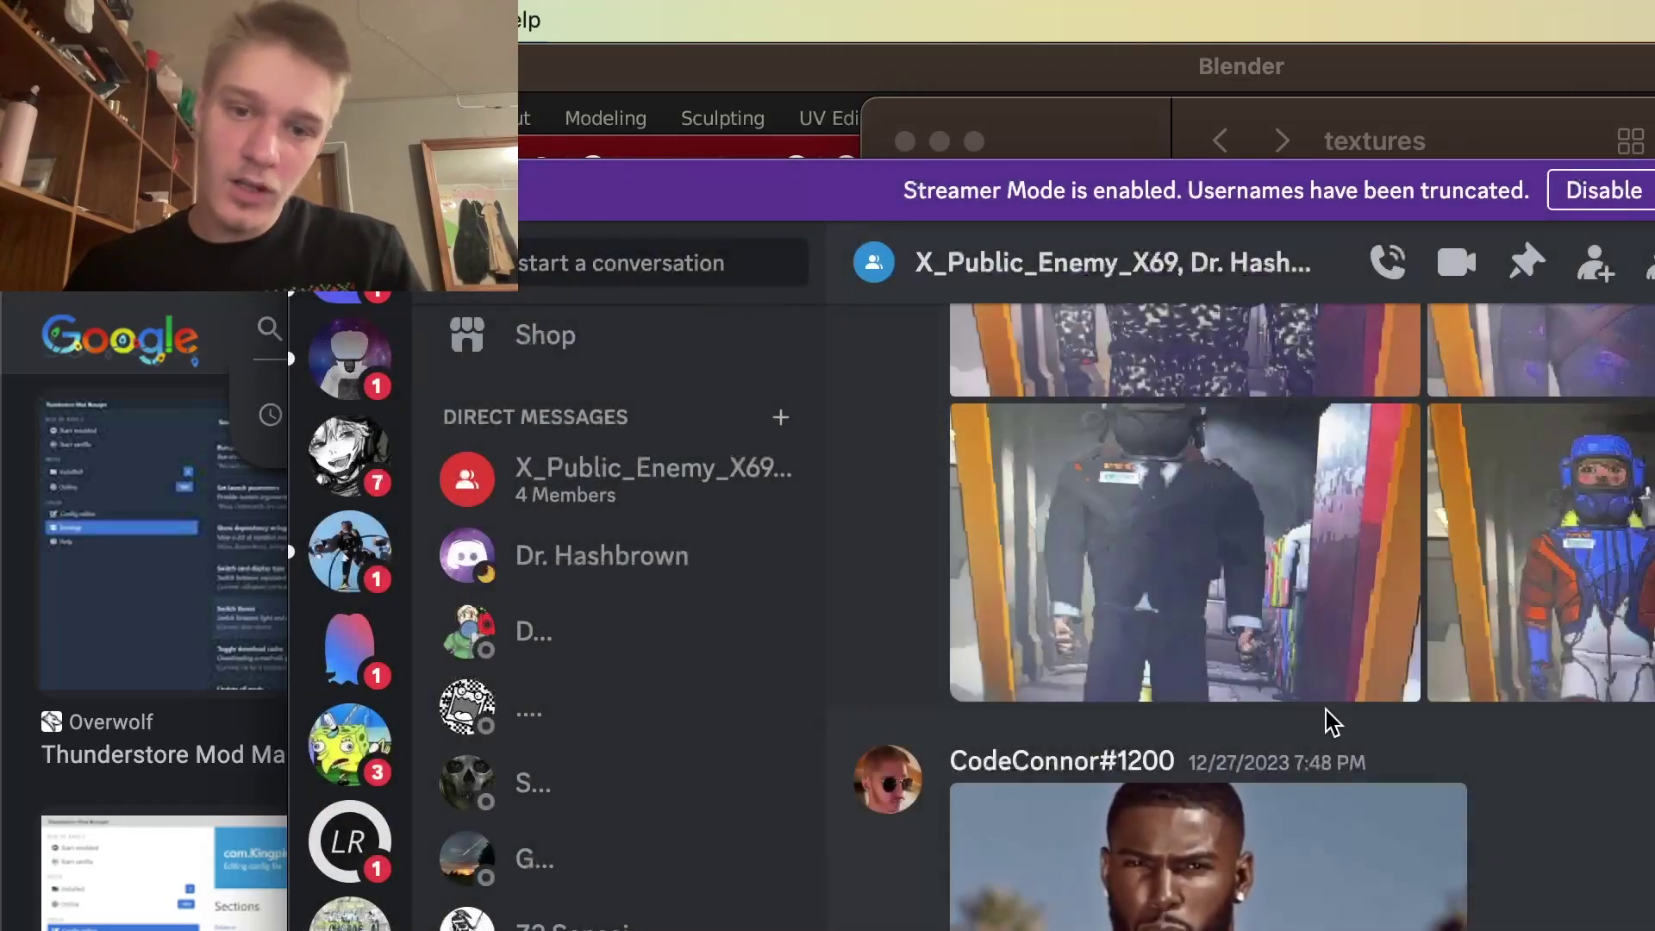
scroll(1319, 722, "up", 7)
scroll(1314, 737, "down", 15)
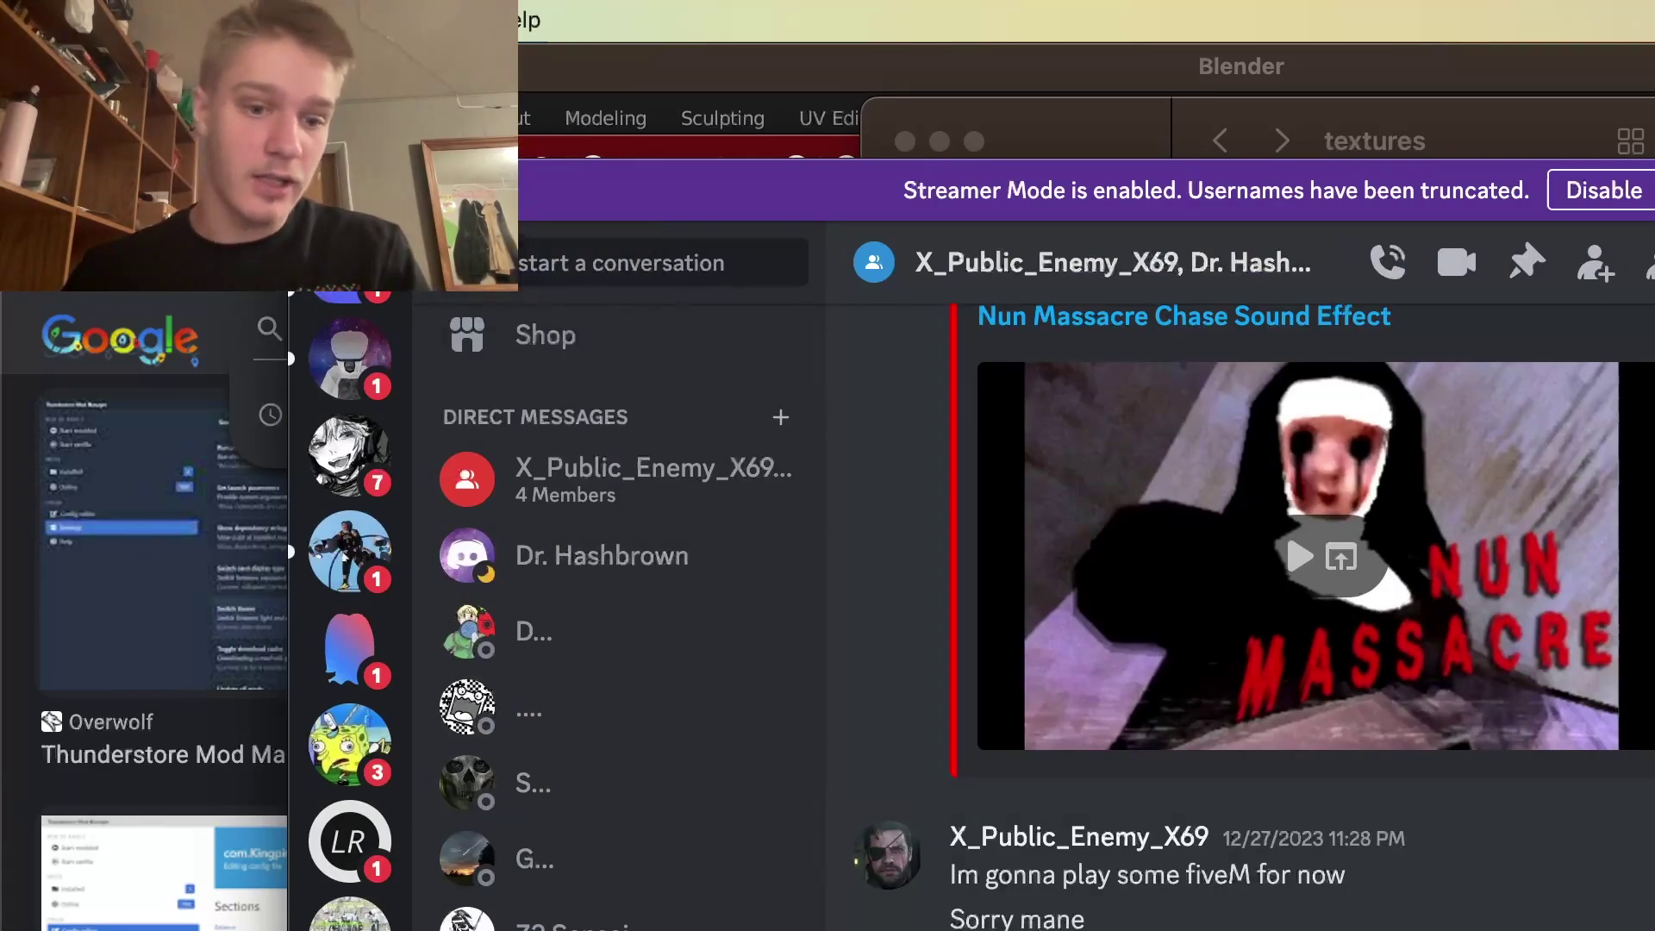
Show the username on the account's own Discord profile card and switch to OBS.
left_click(470, 929)
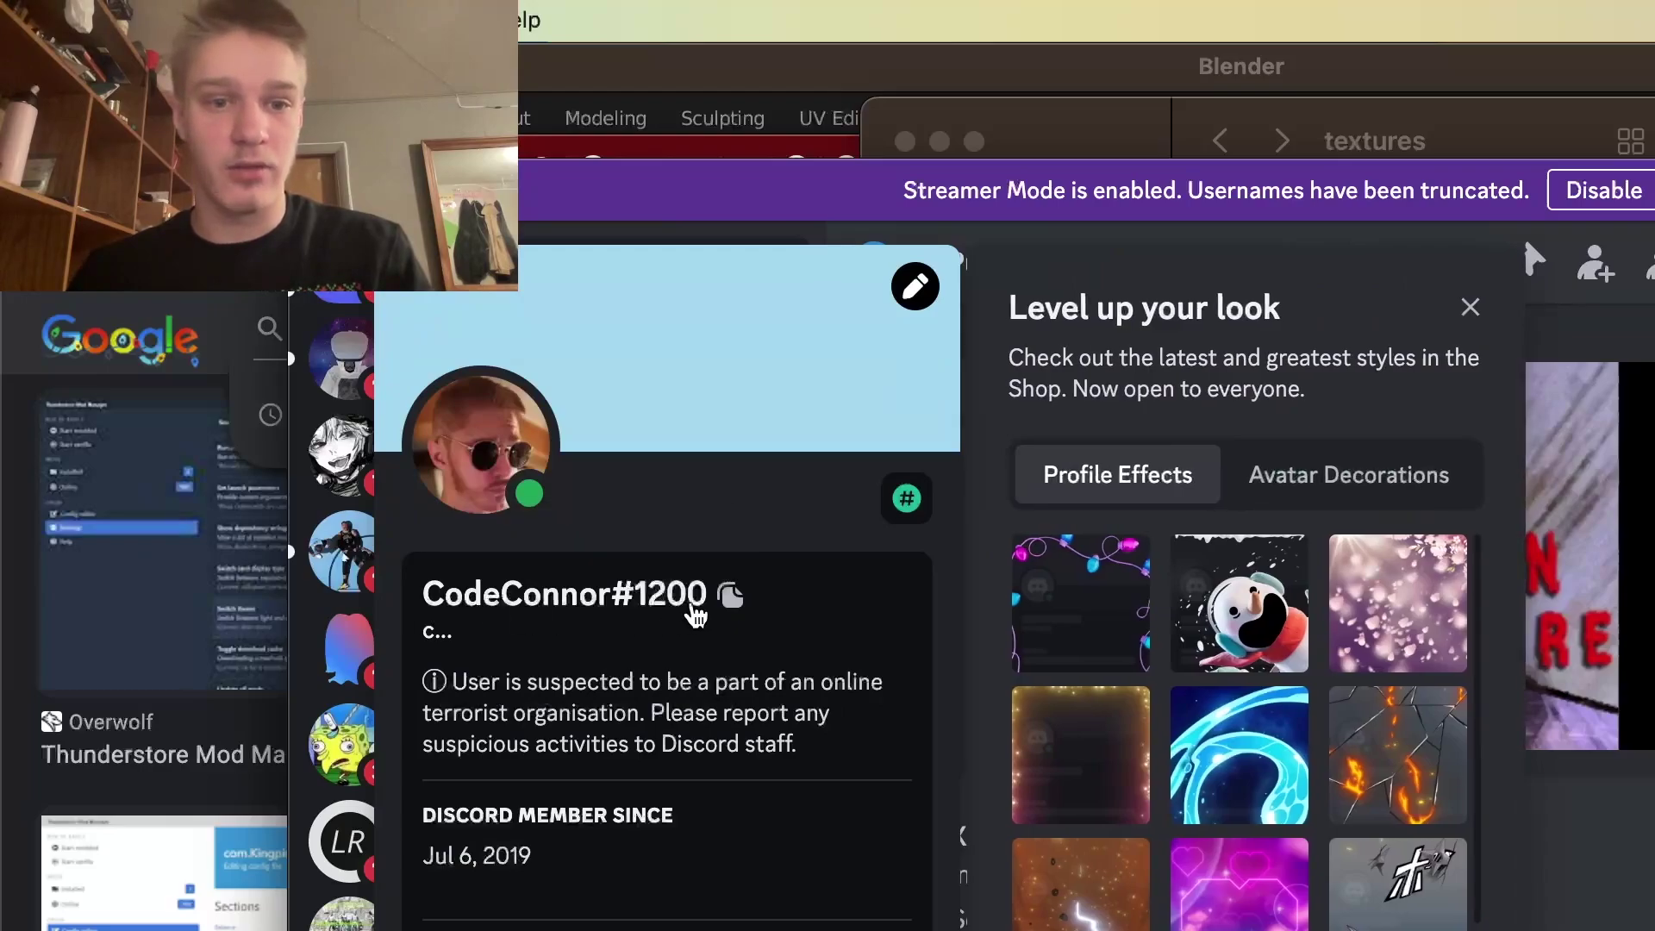
left_click(697, 612)
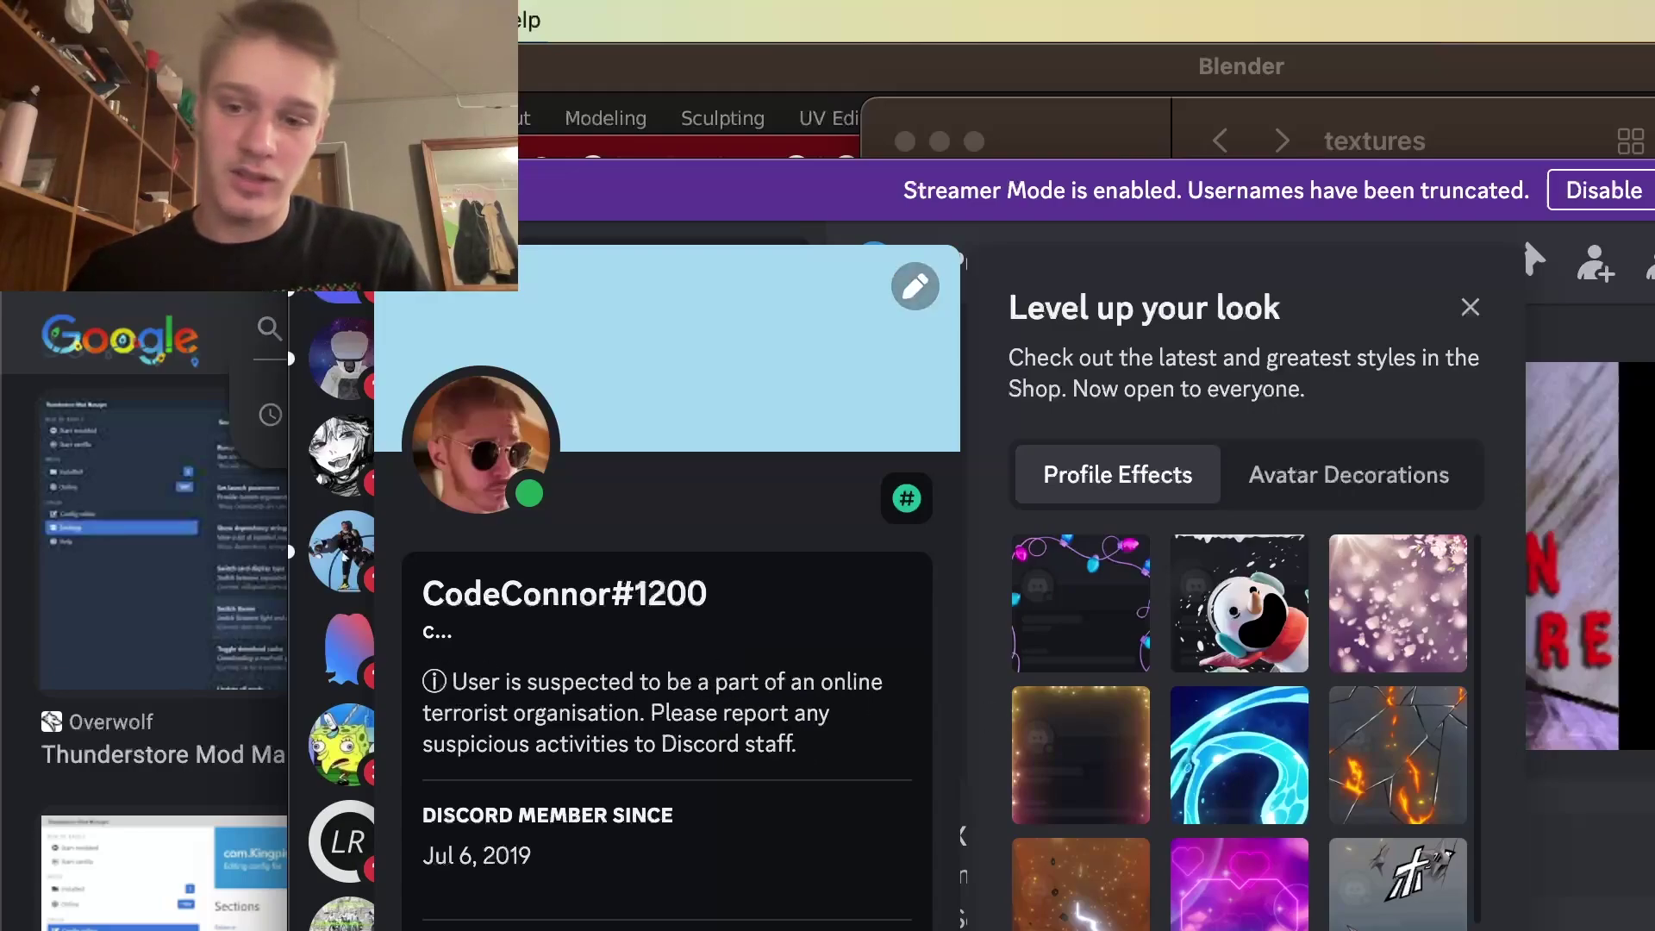
key("super+Tab")
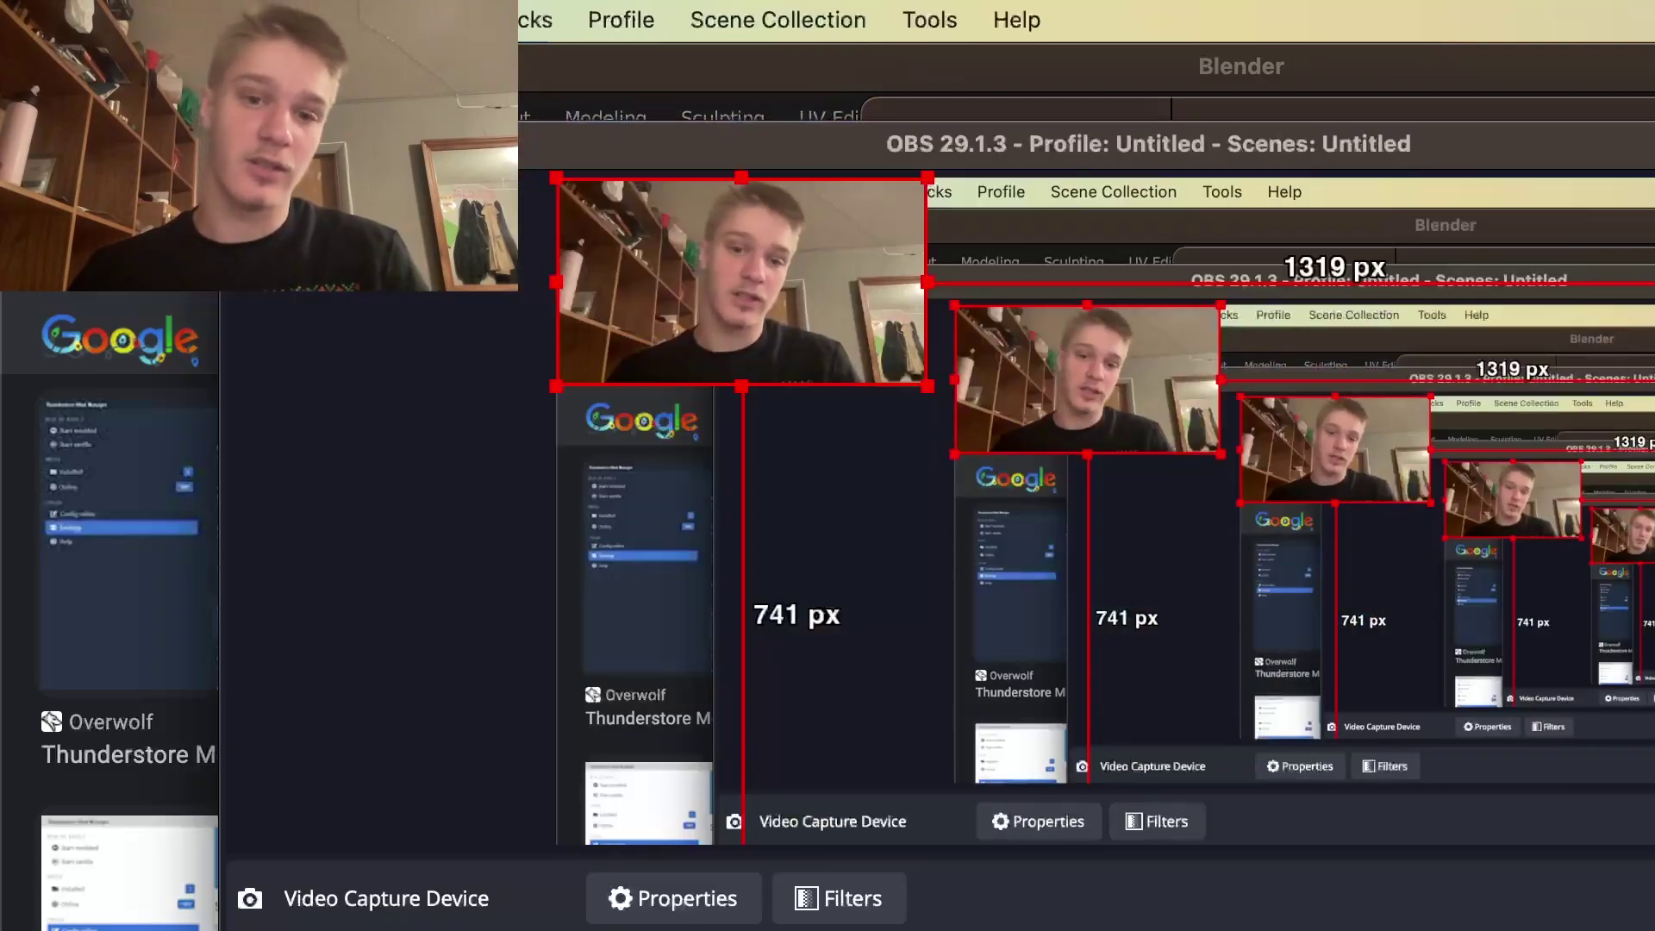